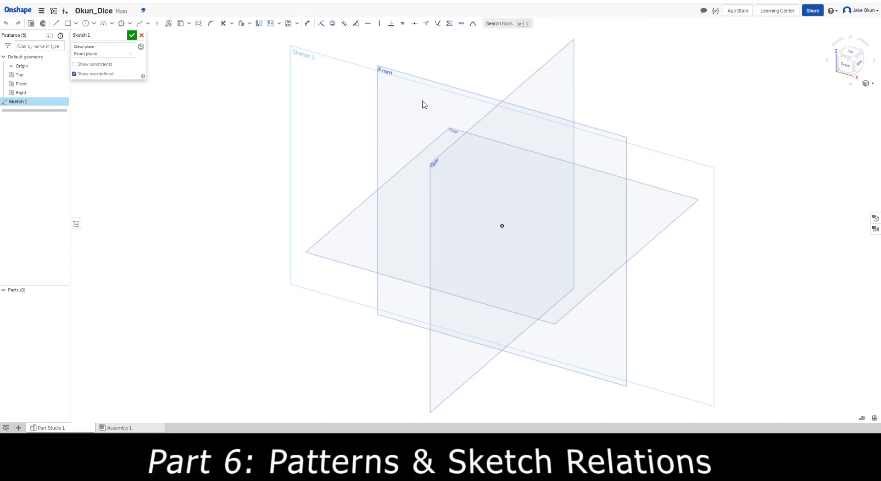
- Discard the open front-plane sketch and start a new sketch on the Top plane, viewed straight on
click(141, 34)
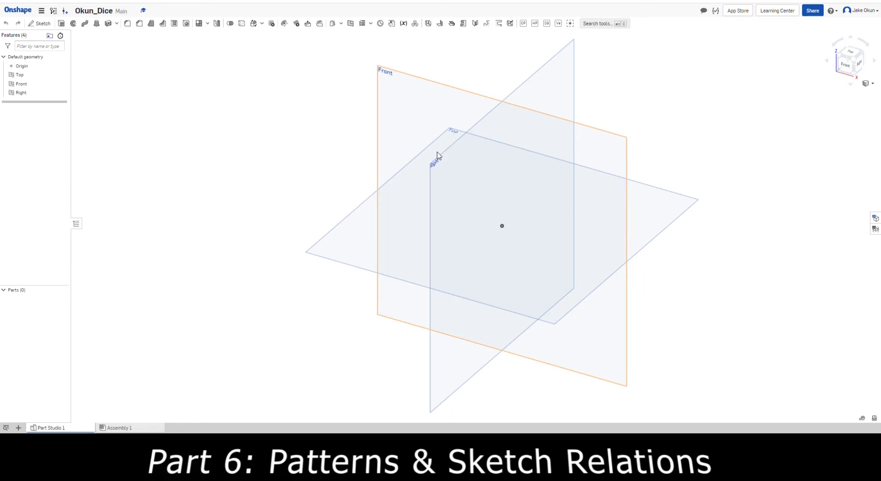
right_click(350, 242)
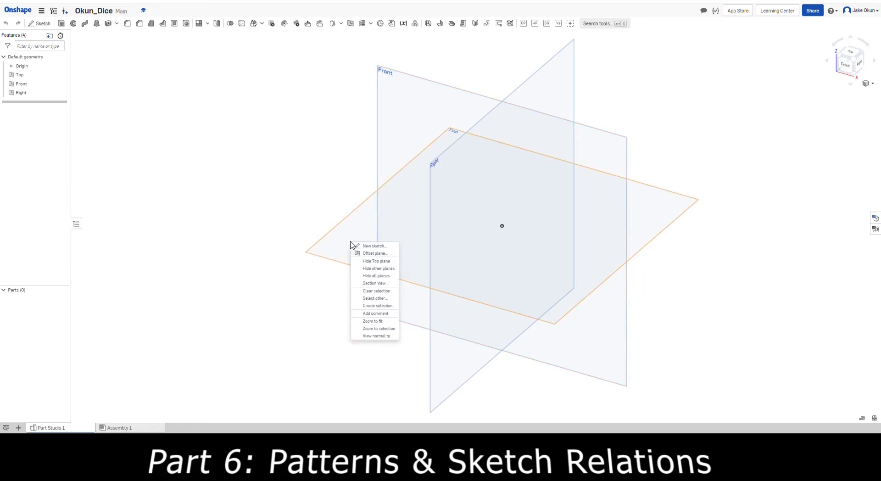
click(377, 337)
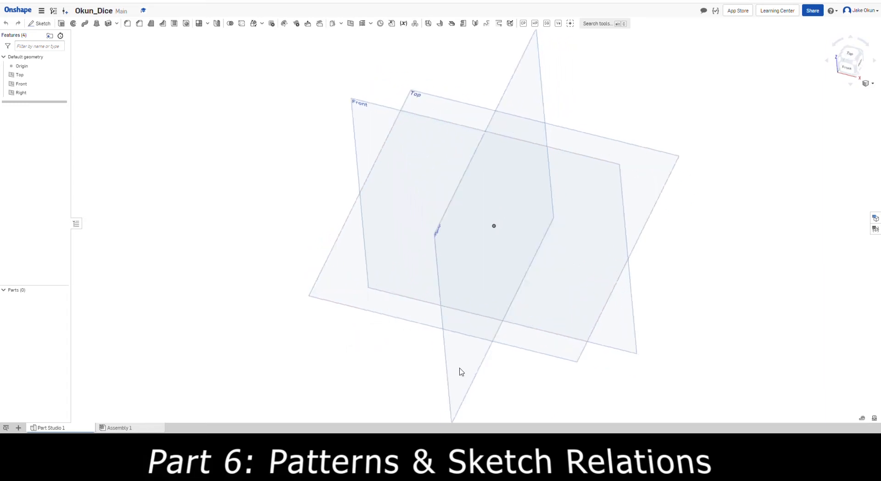
click(37, 24)
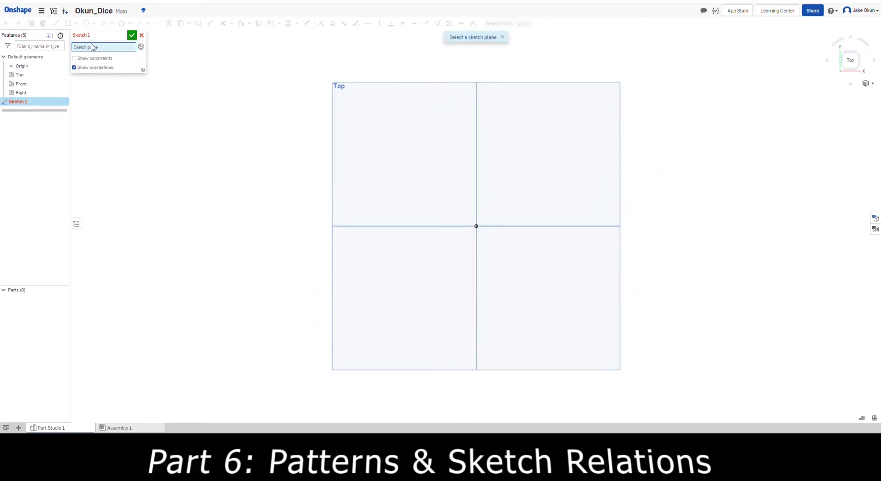
click(398, 142)
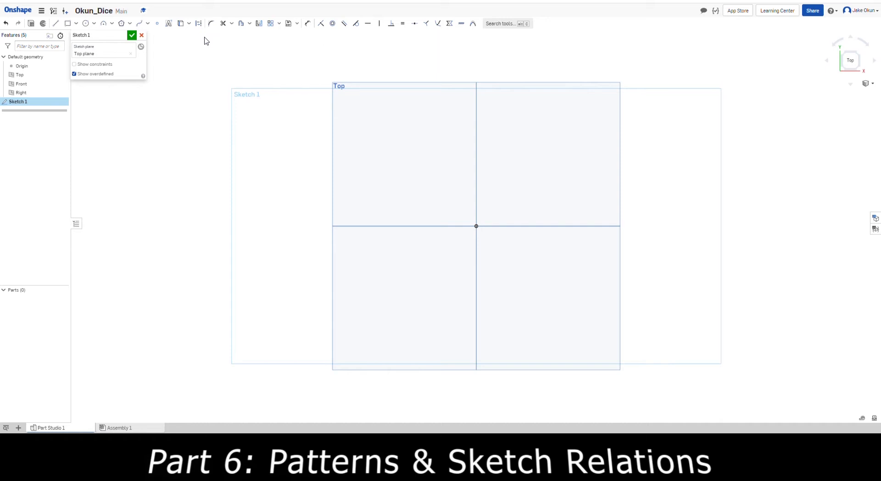
- Sketch a center-point rectangle centred on the origin, about 2.9 in wide and 2.5 in high
click(77, 24)
click(88, 47)
click(477, 227)
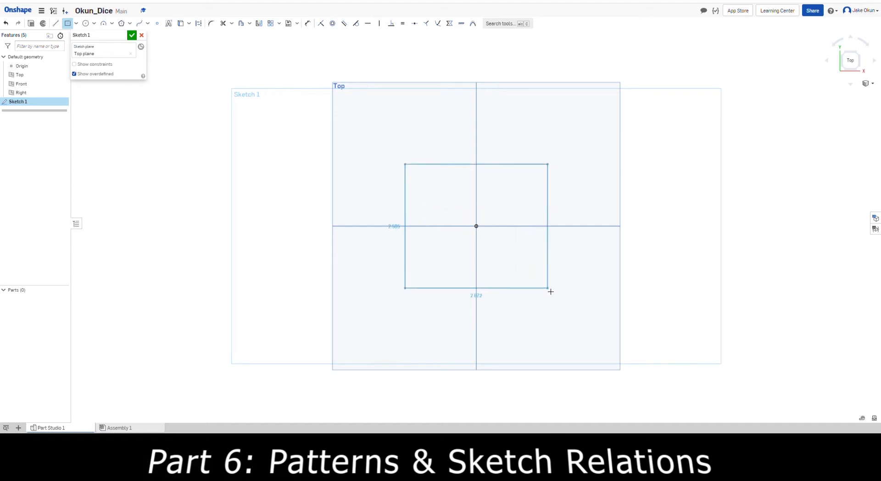
click(547, 288)
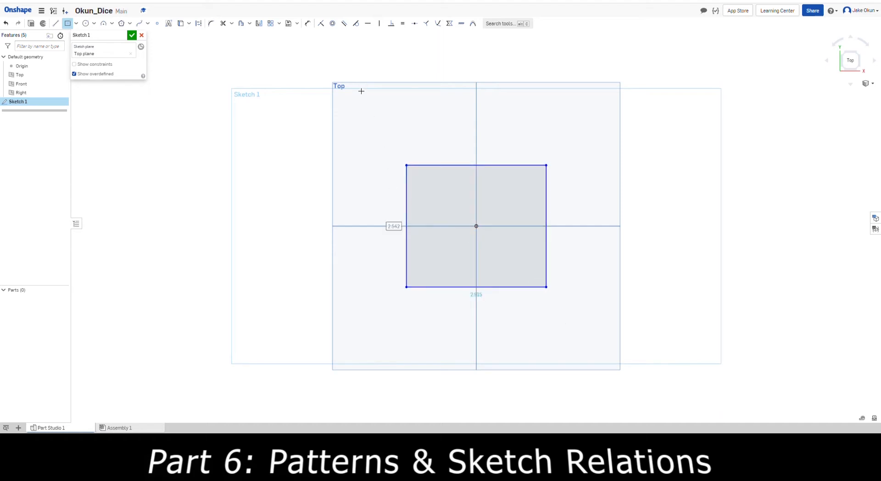
- Dimension the rectangle's height and width and set both to 0.5 in
click(308, 23)
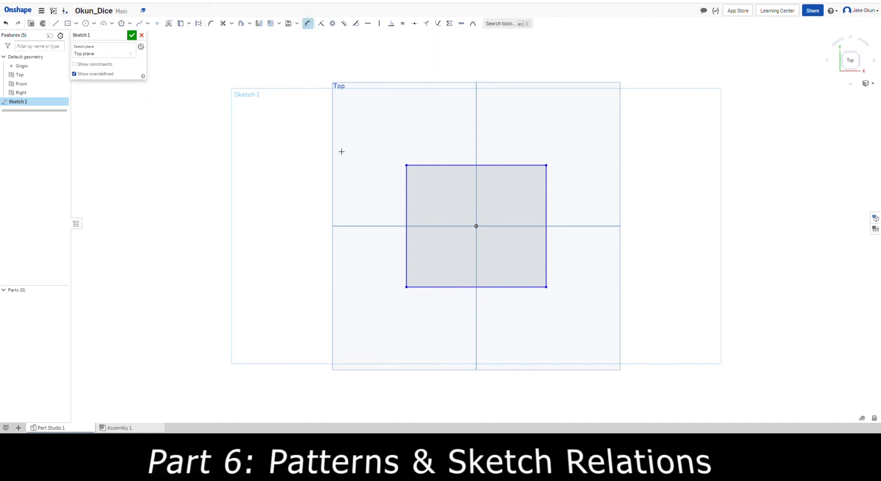
click(406, 217)
click(357, 220)
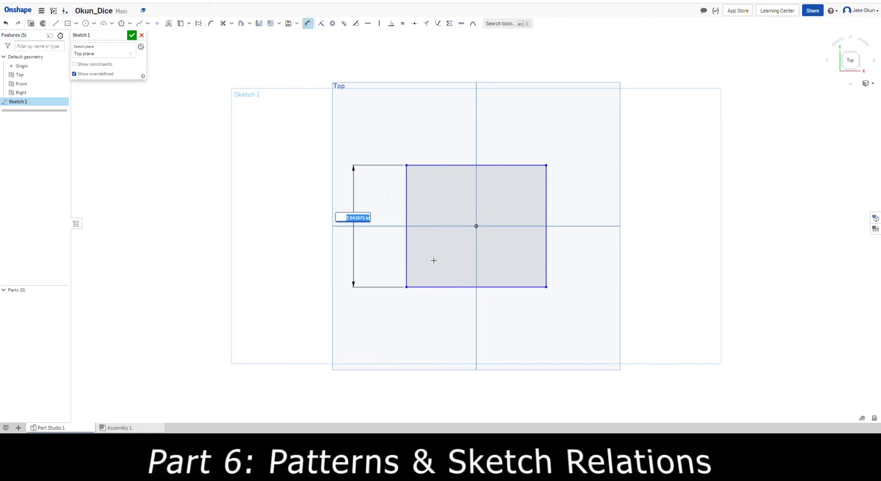
click(488, 288)
click(488, 338)
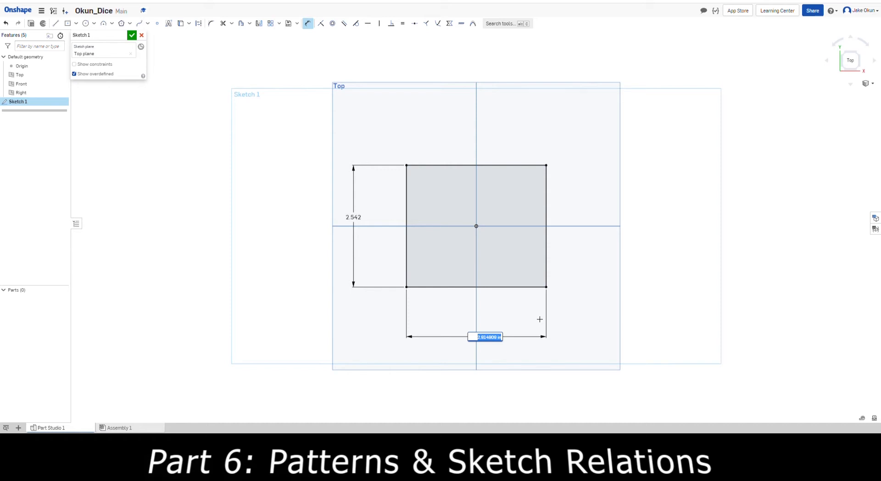
text(0)
key(Return)
double_click(415, 224)
text(0.5)
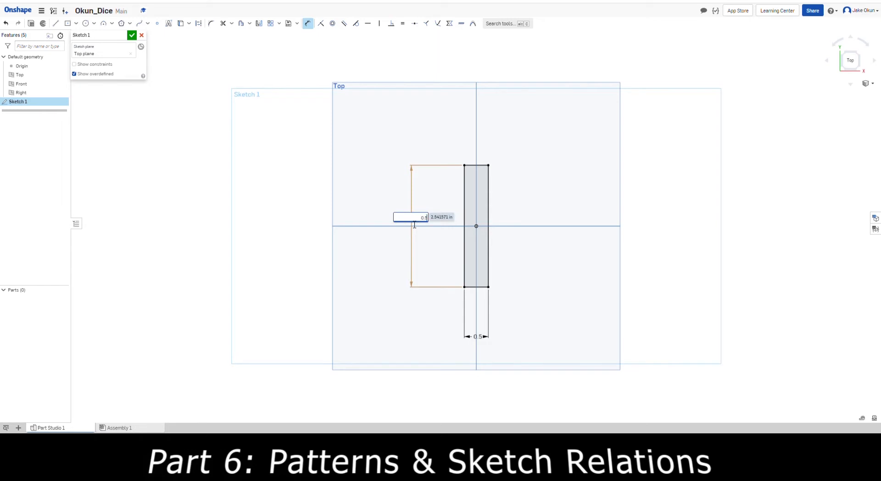
key(Return)
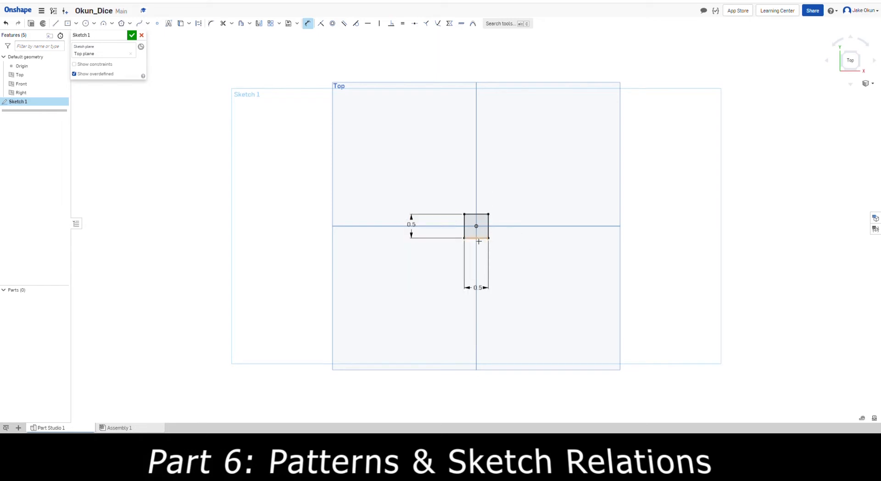
- Extrude the square as a new solid with a blind depth of 0.5 in
scroll(479, 240, up, 3)
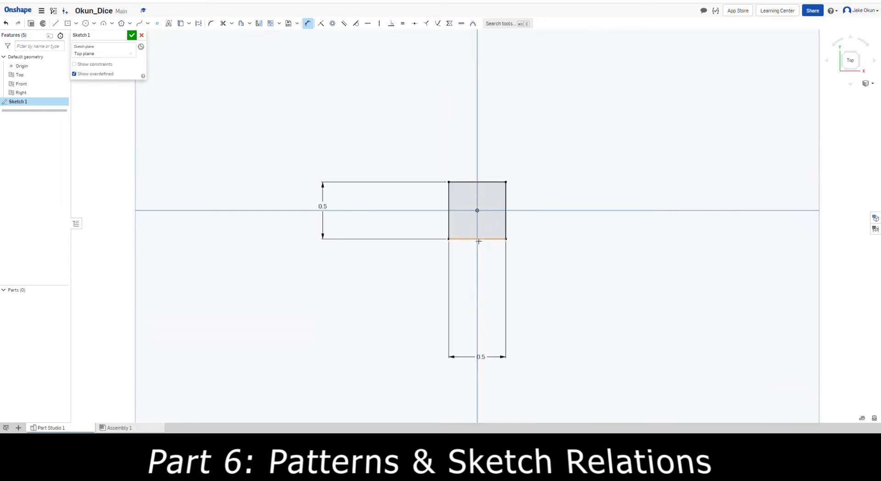
scroll(478, 241, up, 1)
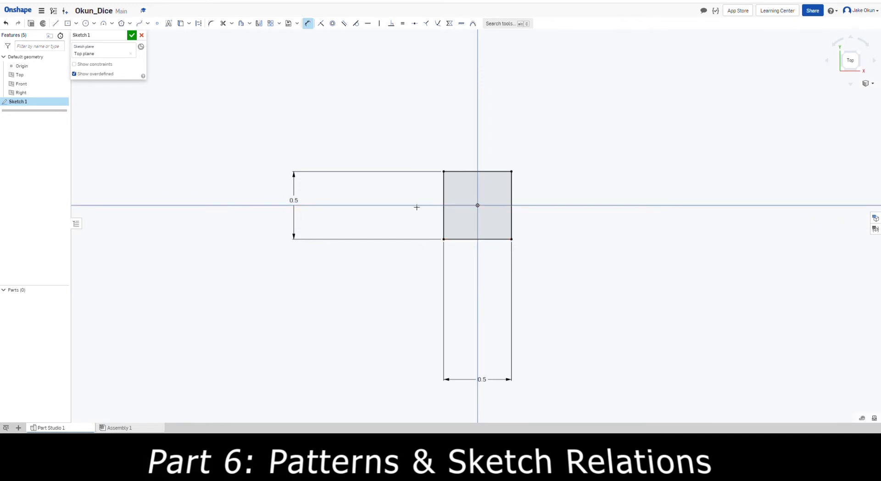
scroll(459, 228, up, 5)
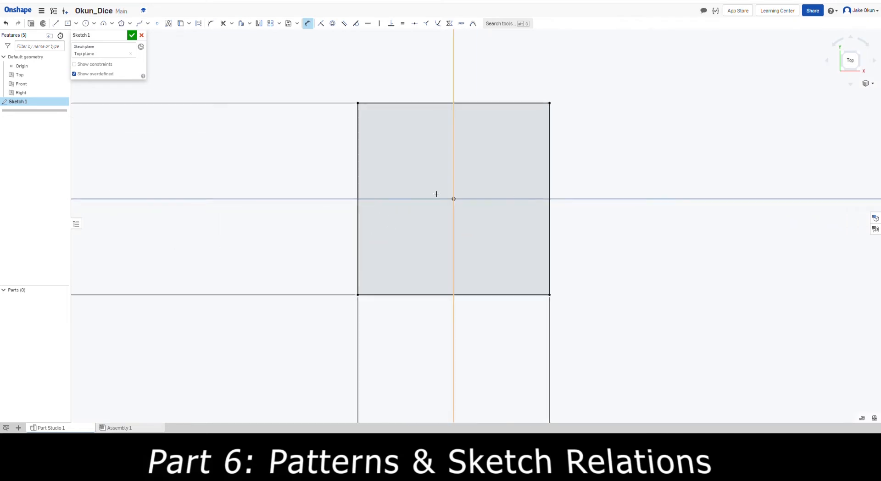
click(32, 26)
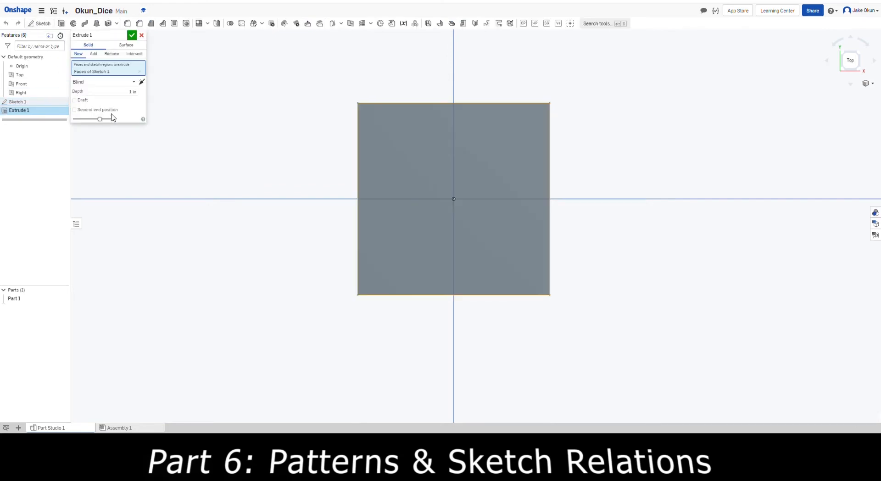
click(132, 93)
text(0.5)
click(132, 35)
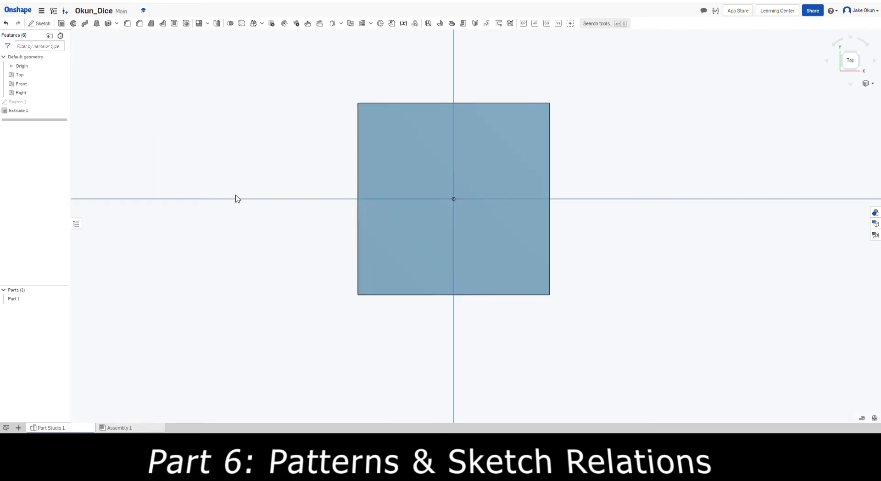
- Examine the extruded cube from a tilted angle and return to the straight top view
key(Down)
key(Down)
key(Down)
key(Down)
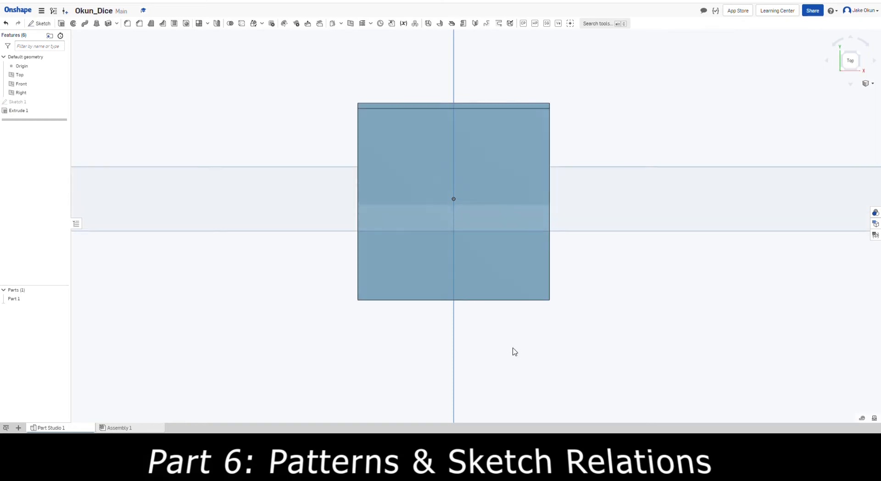
key(Up)
key(Up)
key(Up)
key(Up)
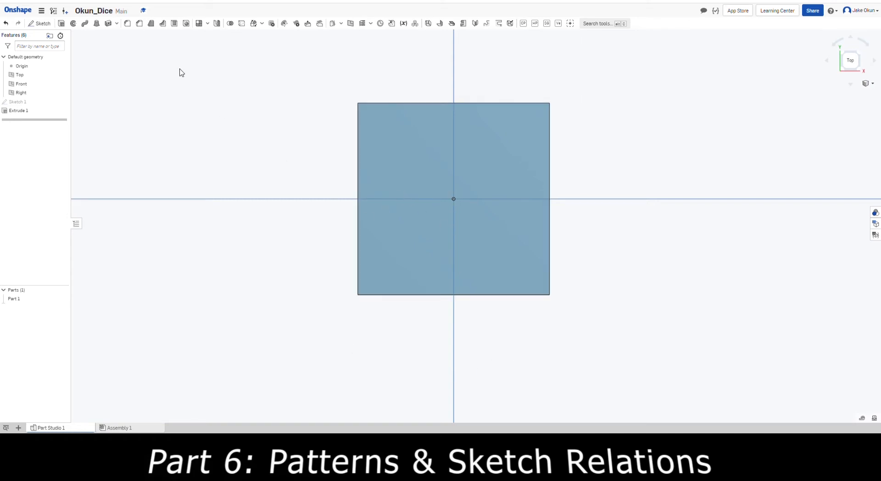
- Start a sketch on the cube's top face and draw a circle about 0.12 in in diameter, off-centre above the origin
click(44, 24)
click(435, 132)
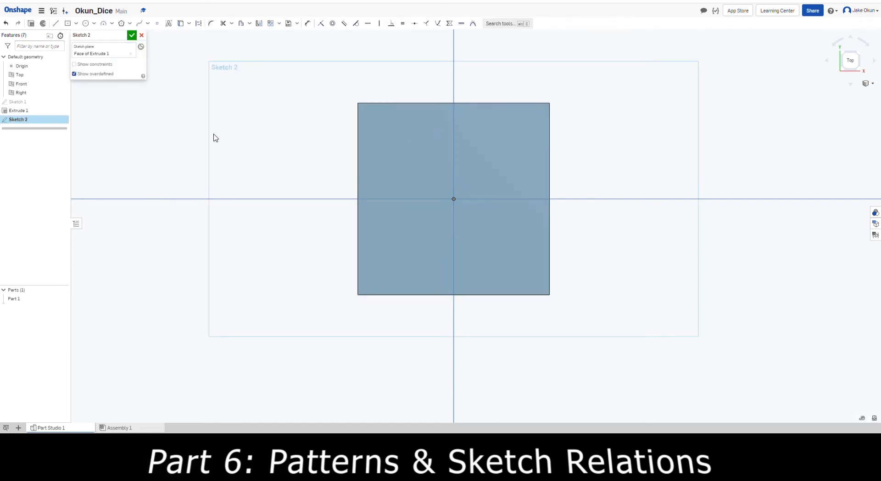
click(88, 23)
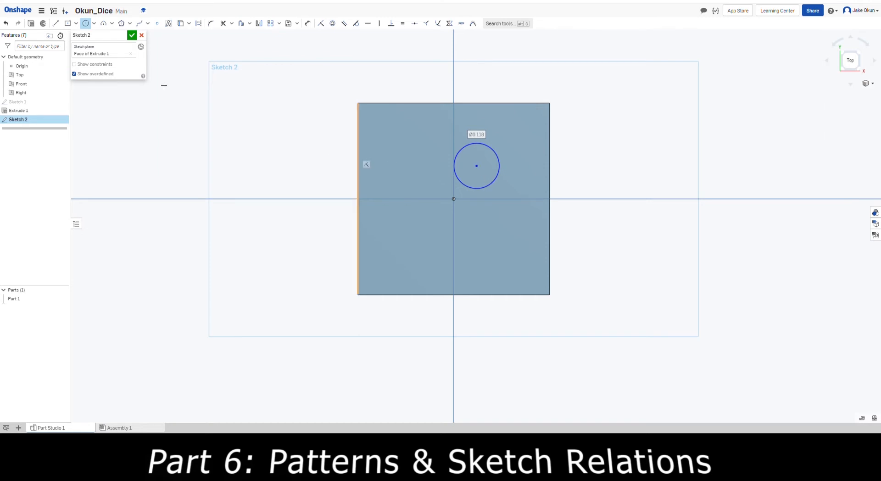
click(85, 23)
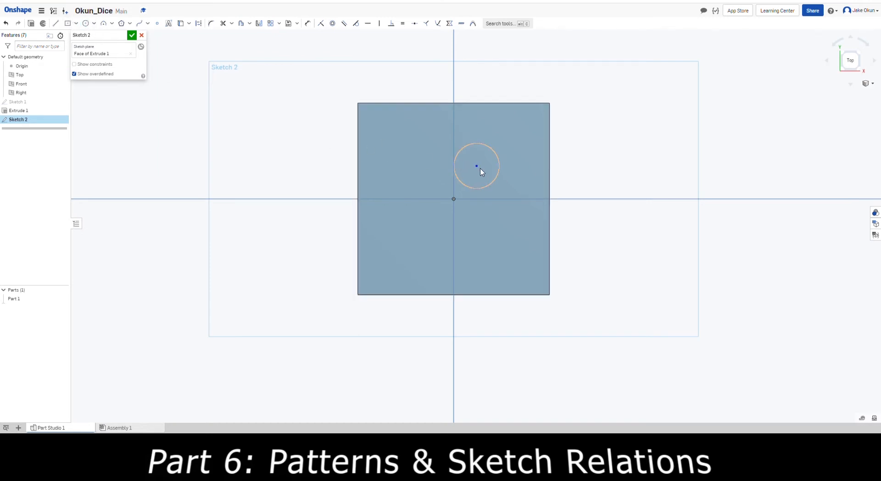
- Centre the circle on the origin with a Concentric constraint between its centre point and the origin
drag(475, 166, 453, 199)
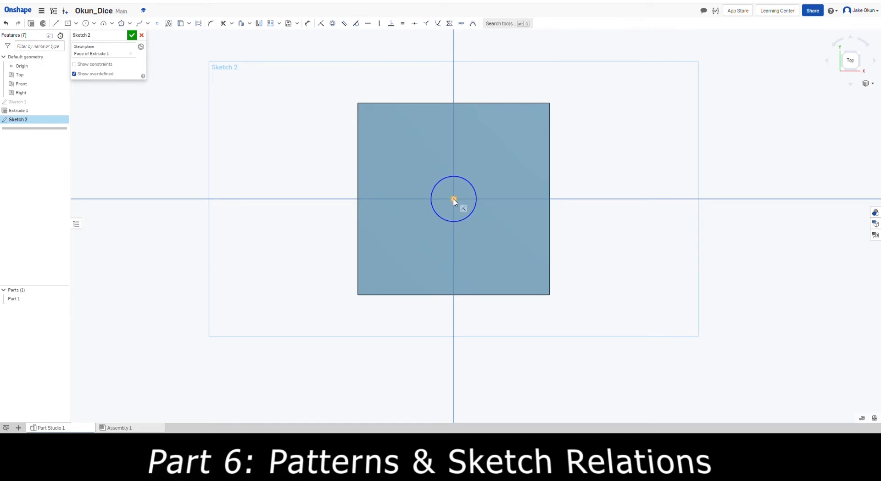
key(ctrl+z)
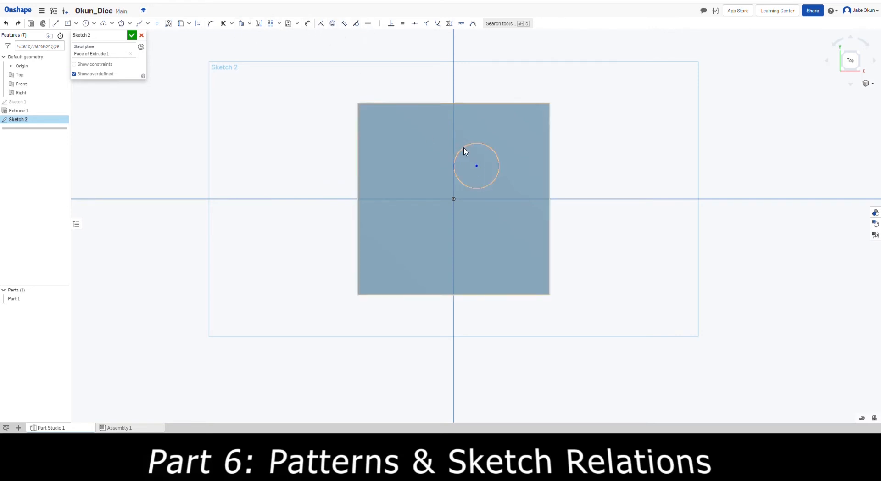
click(334, 24)
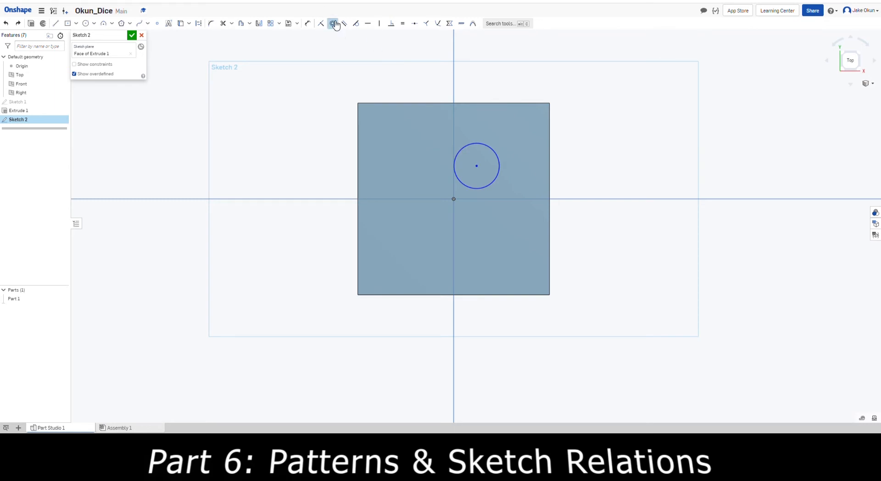
click(478, 169)
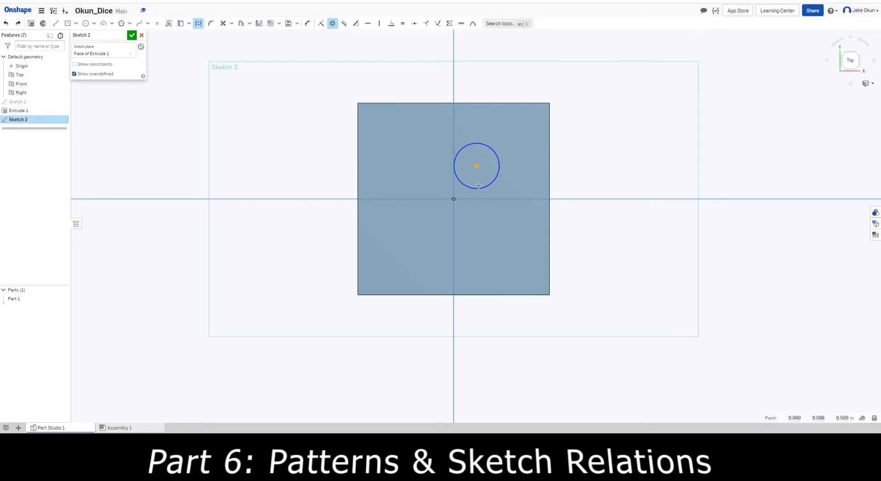
click(454, 201)
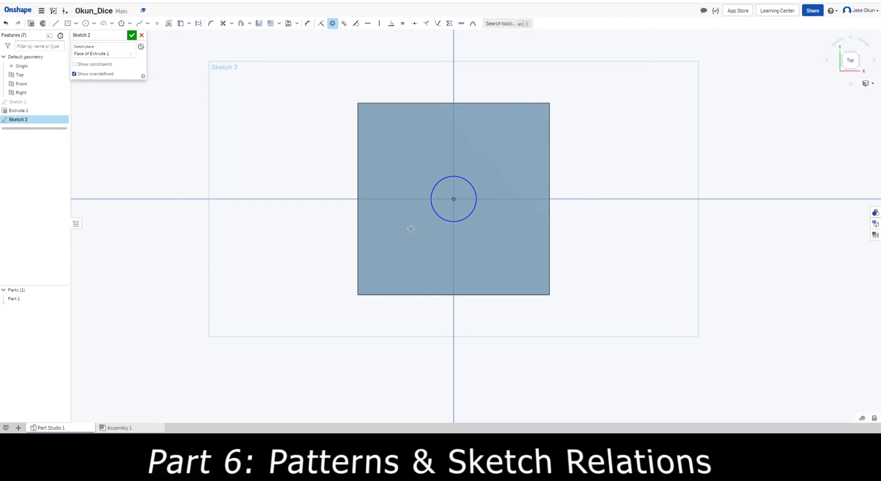
click(332, 23)
- Draw a vertical construction line between the midpoints of the face's upper and lower edges
click(199, 24)
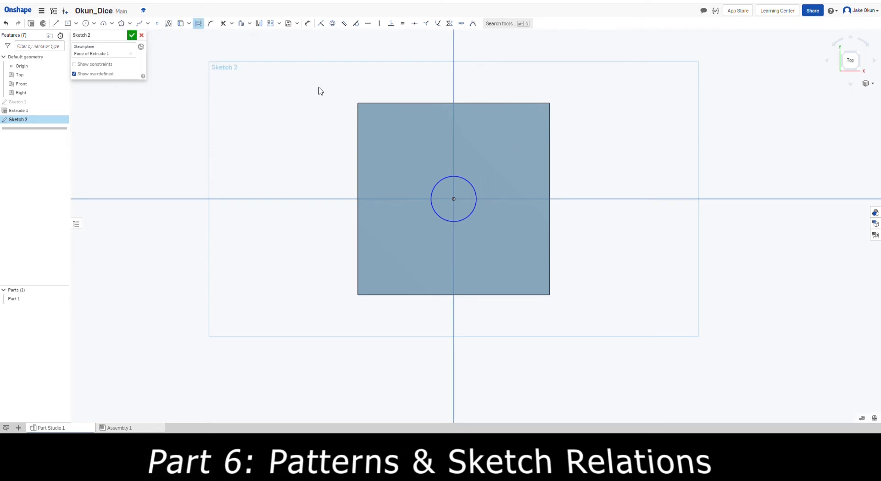
click(453, 105)
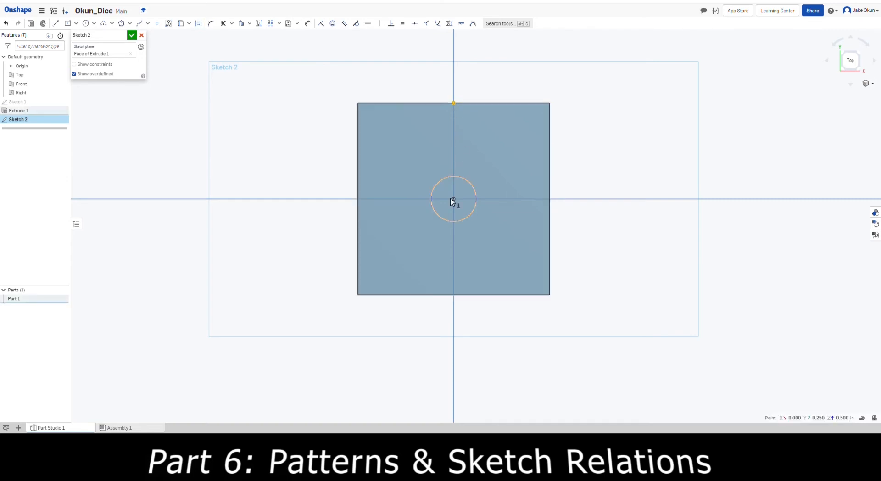
click(453, 294)
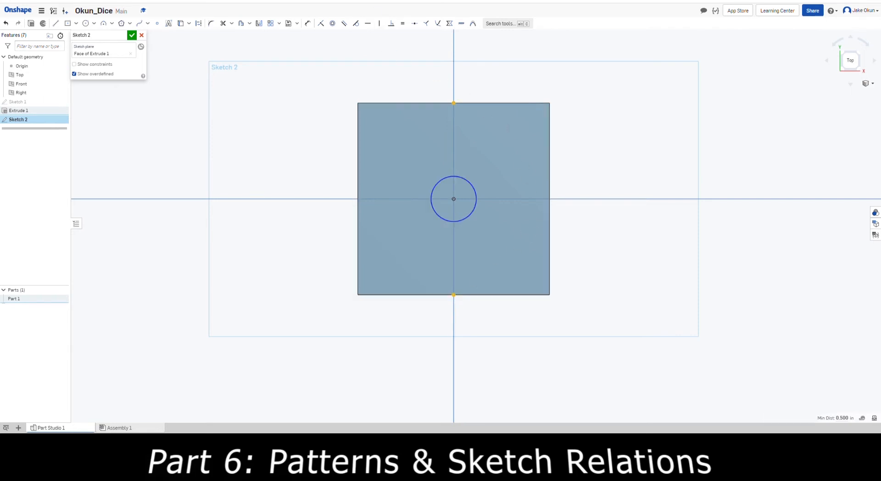
click(55, 24)
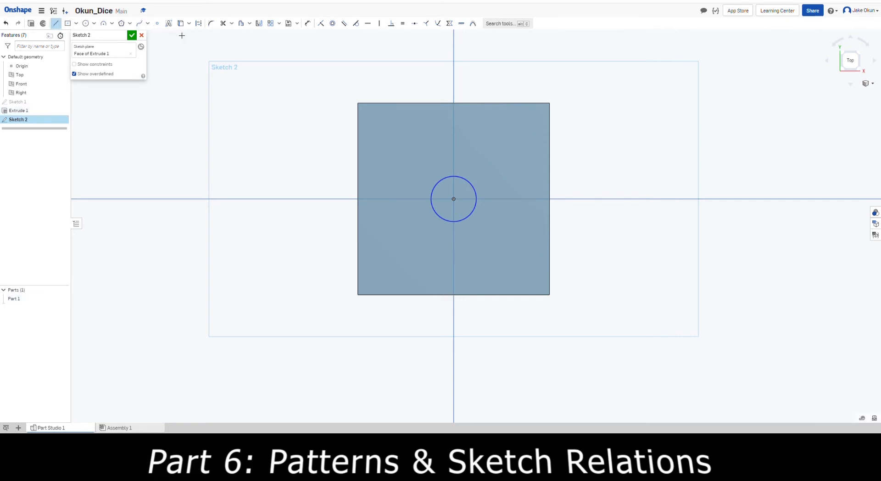
click(203, 24)
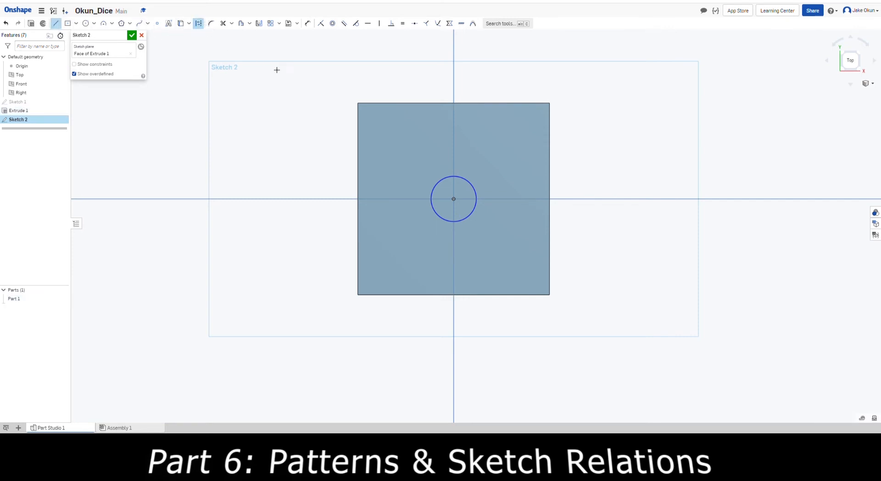
click(457, 107)
click(457, 298)
key(Escape)
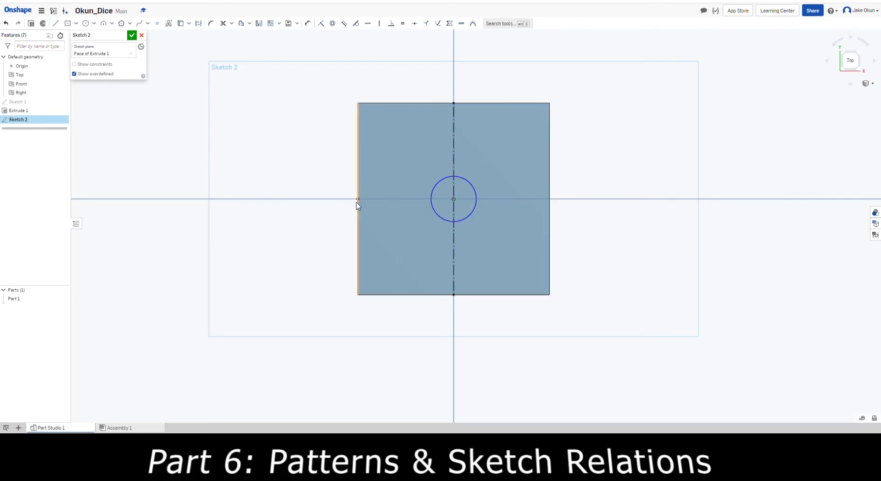
- Draw a horizontal construction line between the midpoints of the face's left and right edges
click(199, 23)
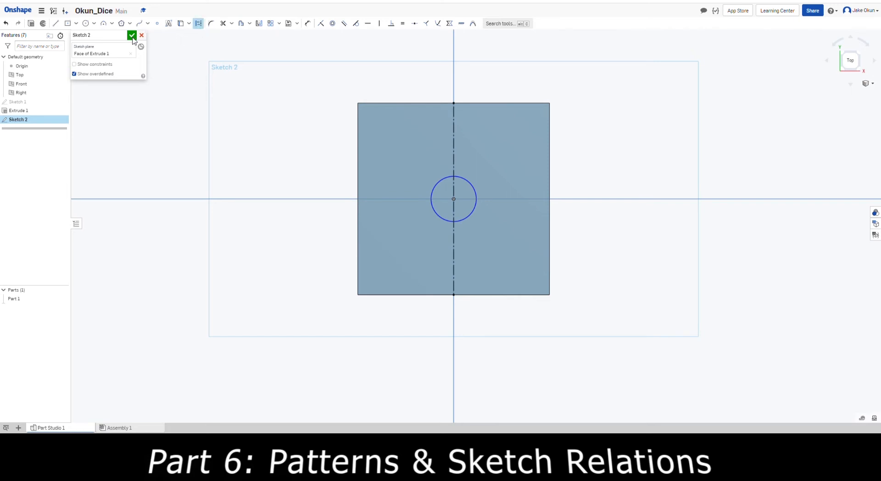
click(55, 23)
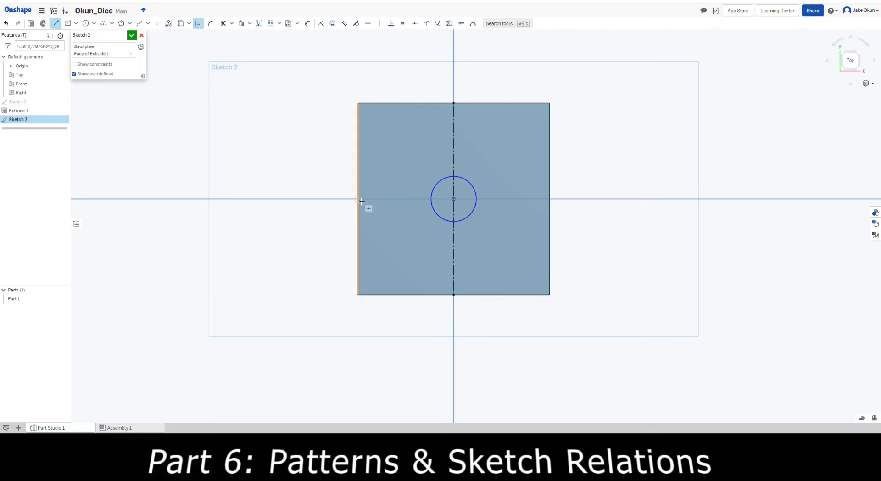
click(550, 199)
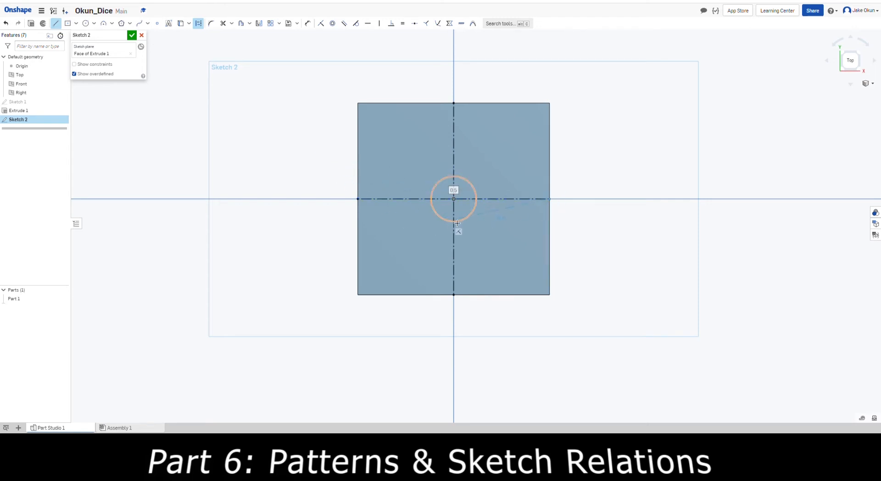
key(Escape)
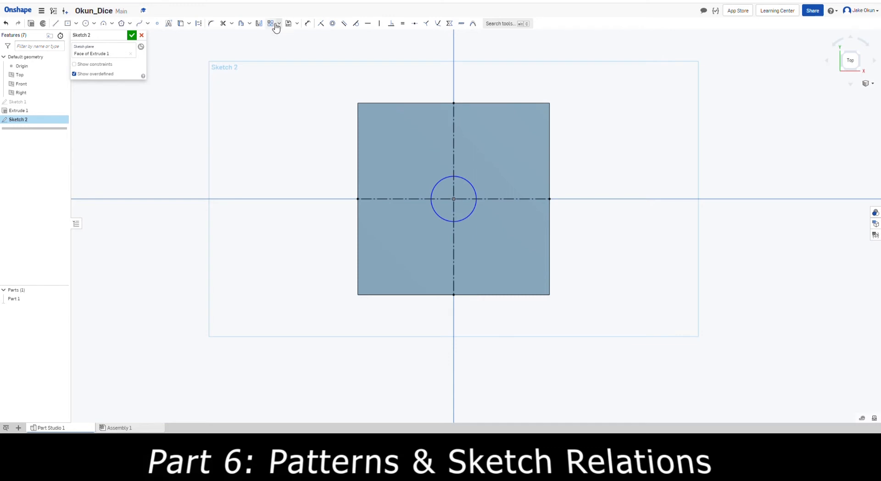
- Dimension the diameter of the circle at the origin as 0.025 in
click(307, 24)
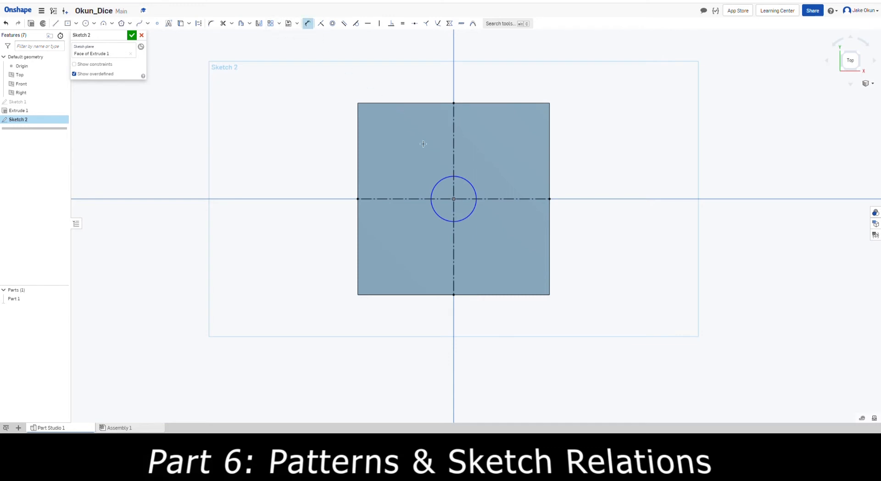
click(470, 185)
click(616, 173)
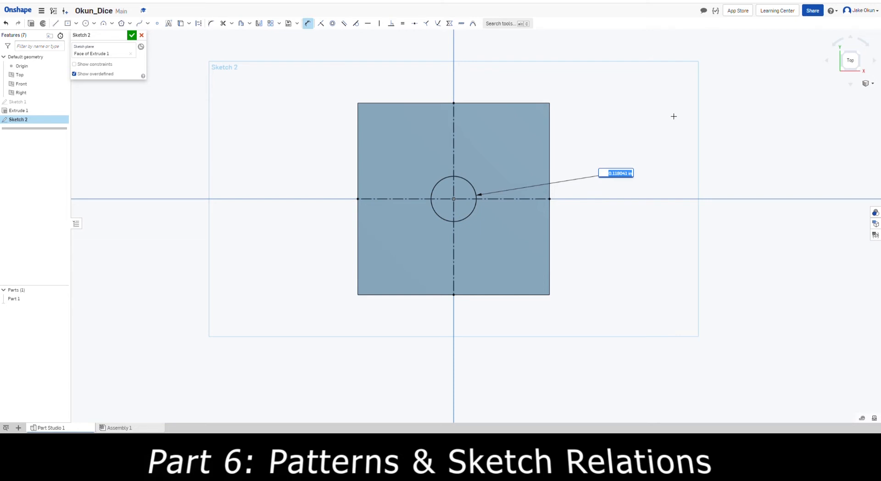
text(0.025)
key(Return)
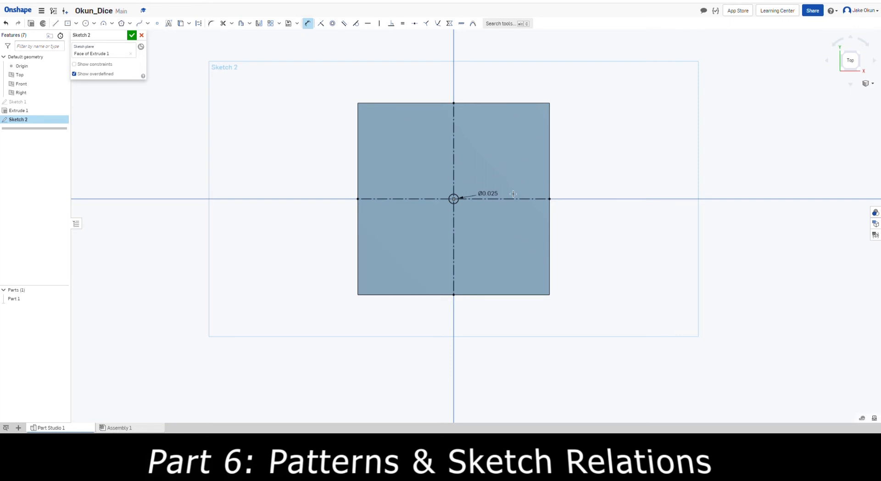
- Set the circle's diameter to 0.1 in
double_click(492, 198)
text(0.1)
key(Return)
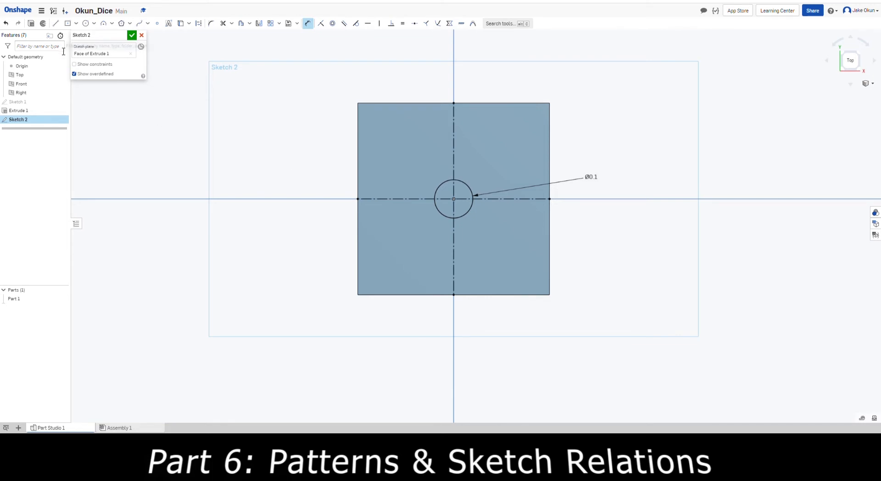
- Extrude the circle outward from the cube's top face by 0.025 in as added material
click(35, 26)
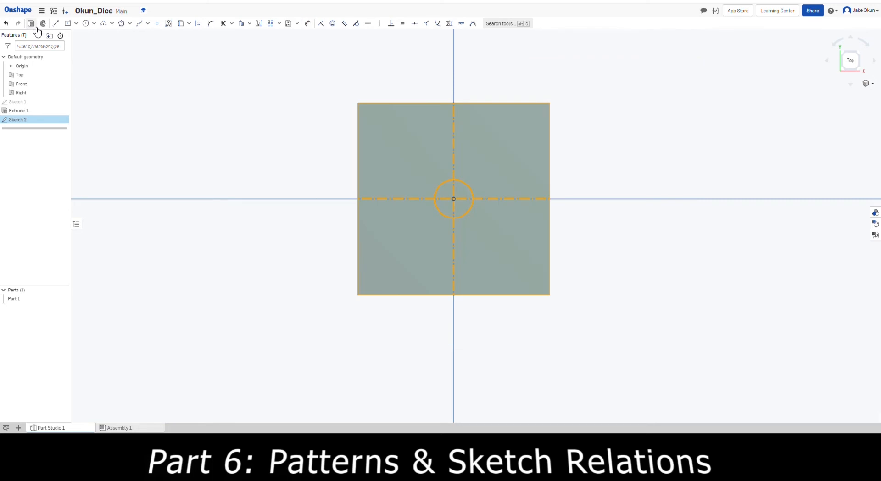
click(130, 93)
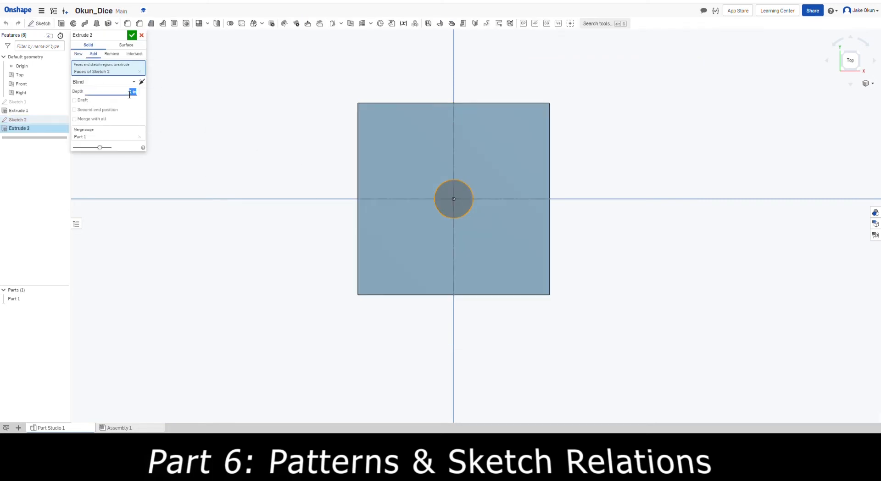
key(Return)
click(131, 35)
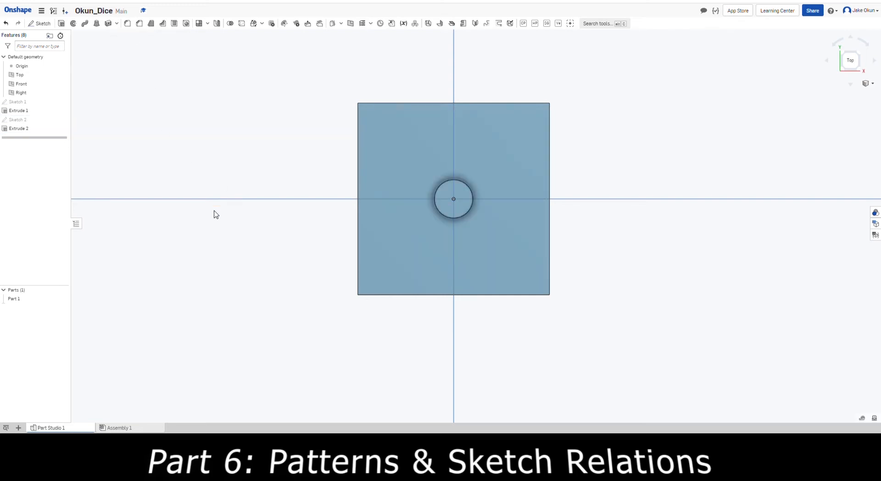
- Examine the raised disc on the cube's top face from tilted angles and from the straight front view
key(Up)
key(Up)
key(Up)
key(Down)
key(Down)
key(Down)
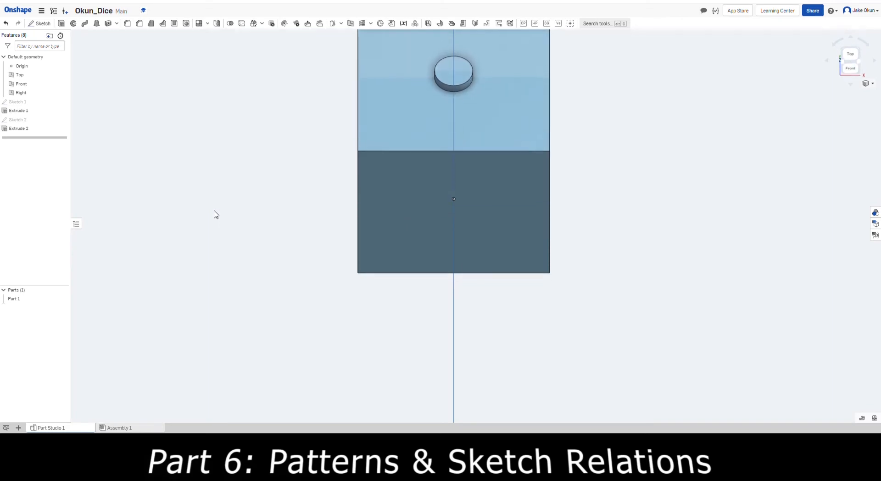
key(Up)
key(Up)
key(Up)
key(Up)
key(Up)
key(Up)
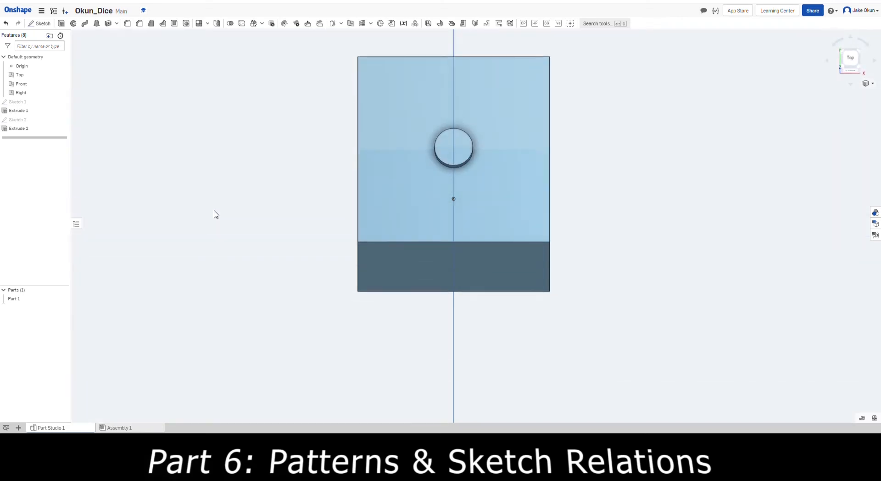
key(Up)
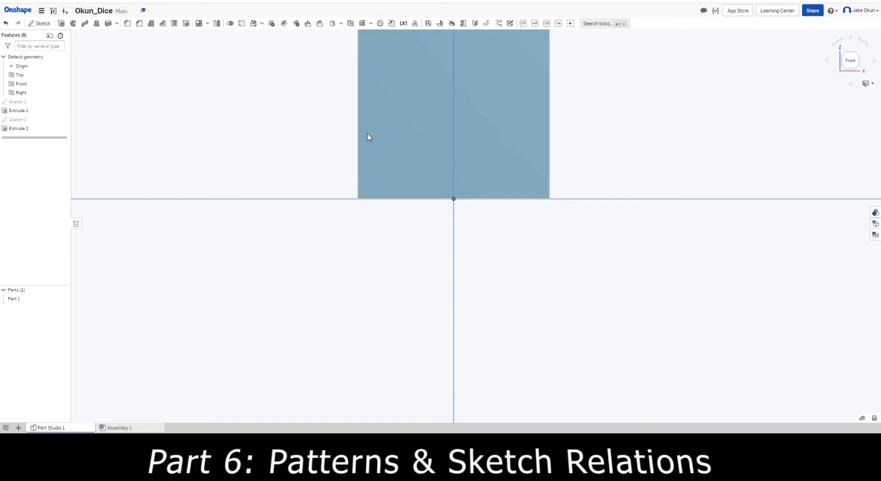
scroll(367, 135, down, 4)
scroll(422, 46, up, 5)
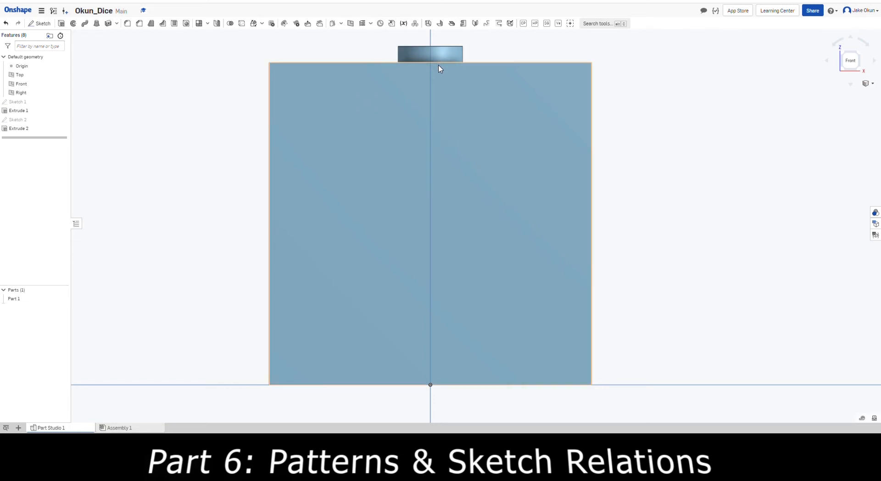
key(Up)
key(Up)
key(Down)
key(Down)
key(Down)
key(Down)
key(Down)
key(Down)
key(Down)
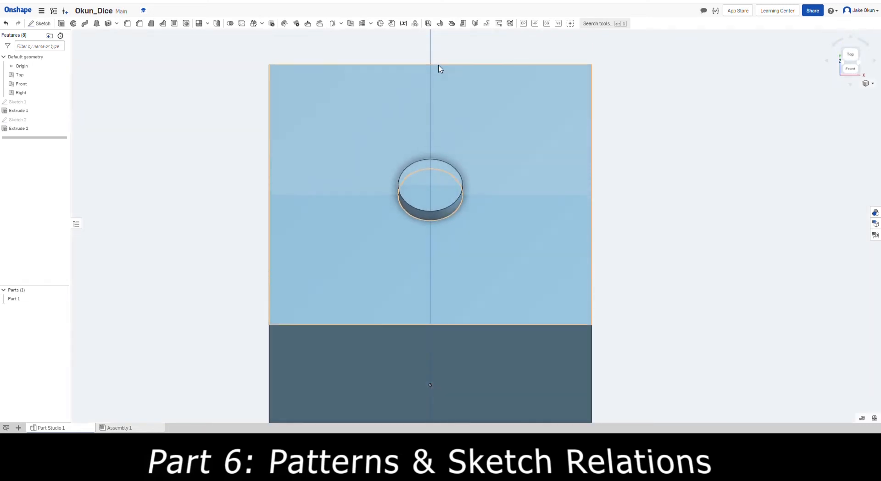
- Measure the parallel distance between the disc's flat top and the cube's top face
click(424, 310)
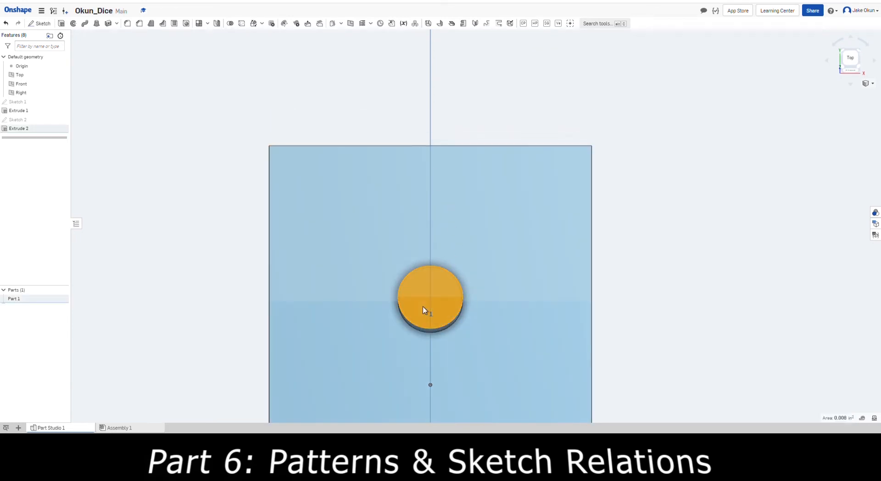
click(386, 246)
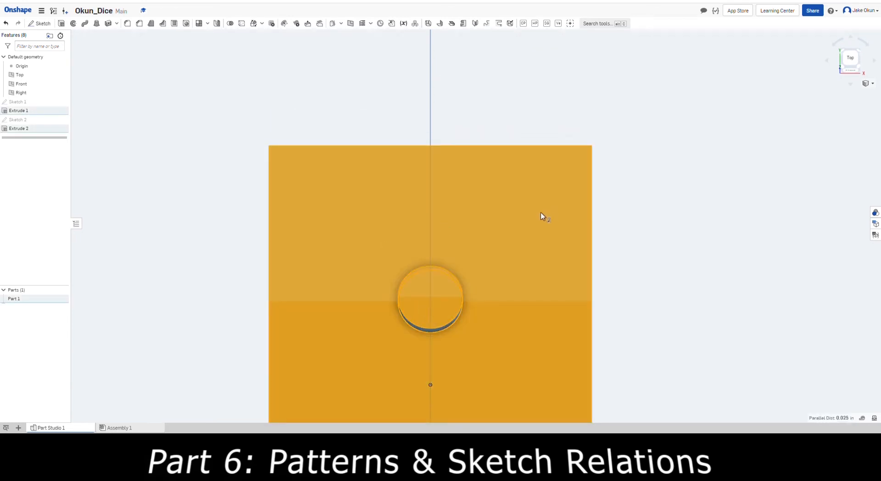
key(Escape)
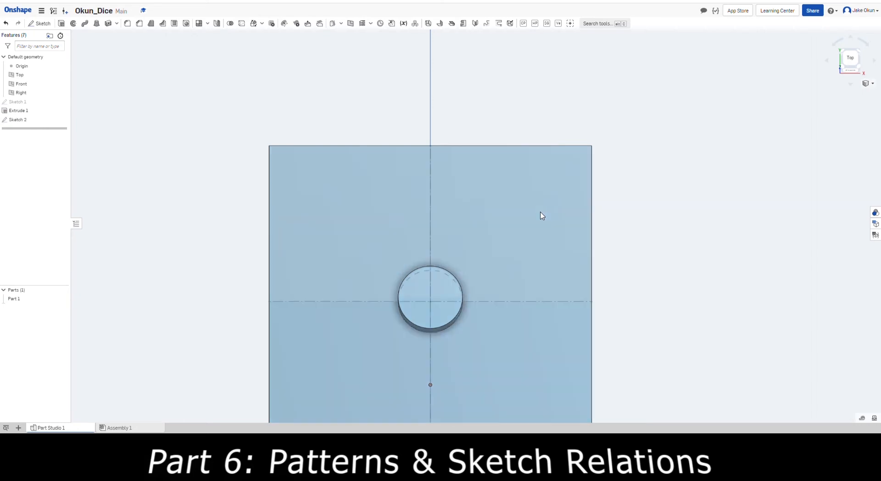
- Undo the added extrusion of the circle
key(ctrl+z)
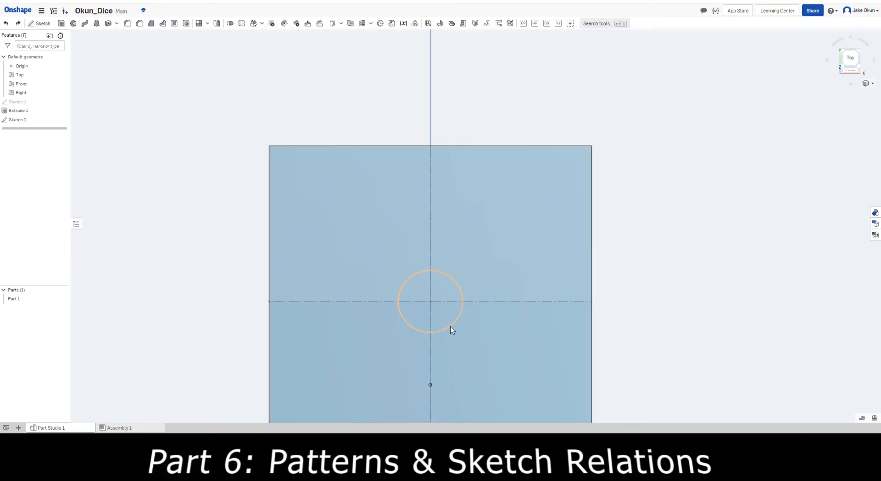
click(36, 24)
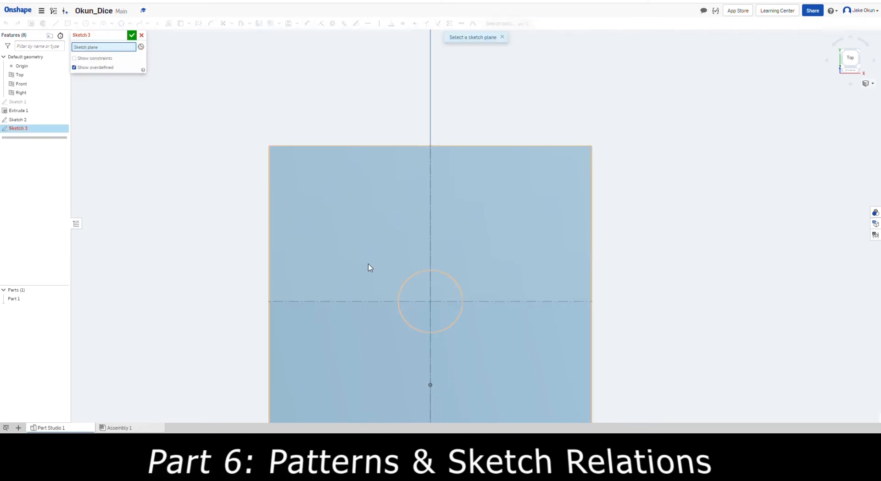
click(425, 332)
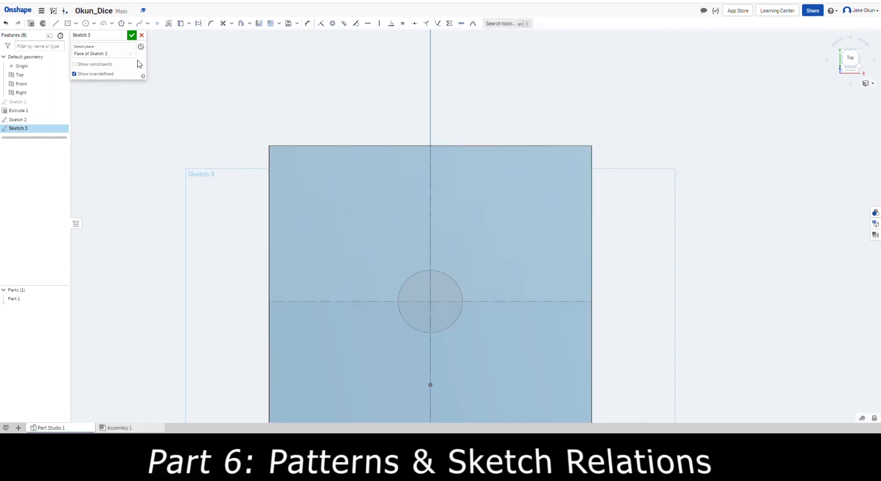
click(142, 36)
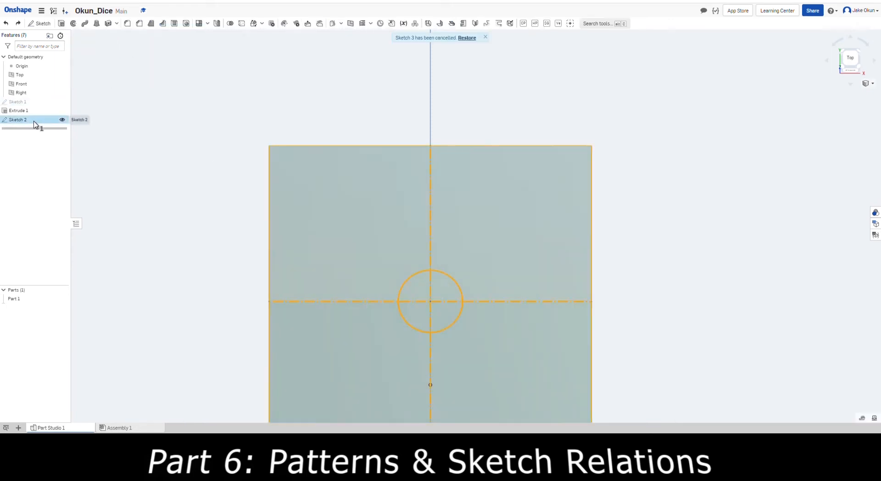
- Extrude the circle of Sketch 2 as a Remove operation with a blind depth of 0.025 in
double_click(34, 120)
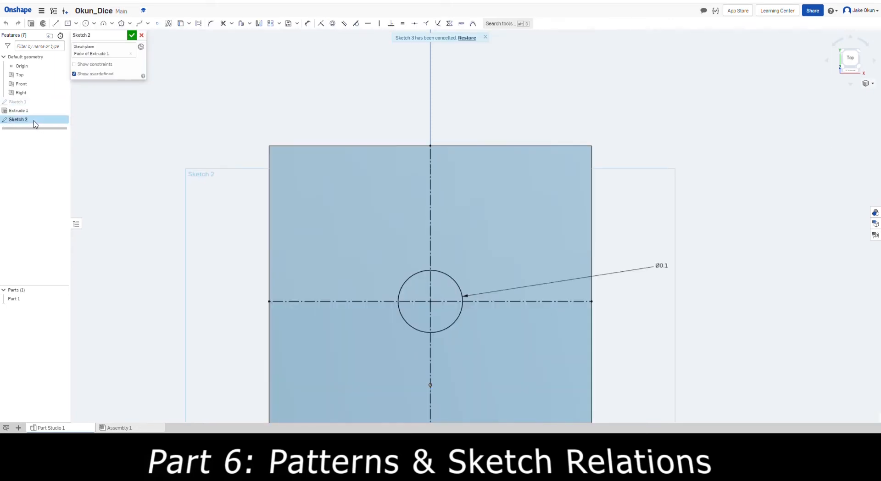
click(31, 24)
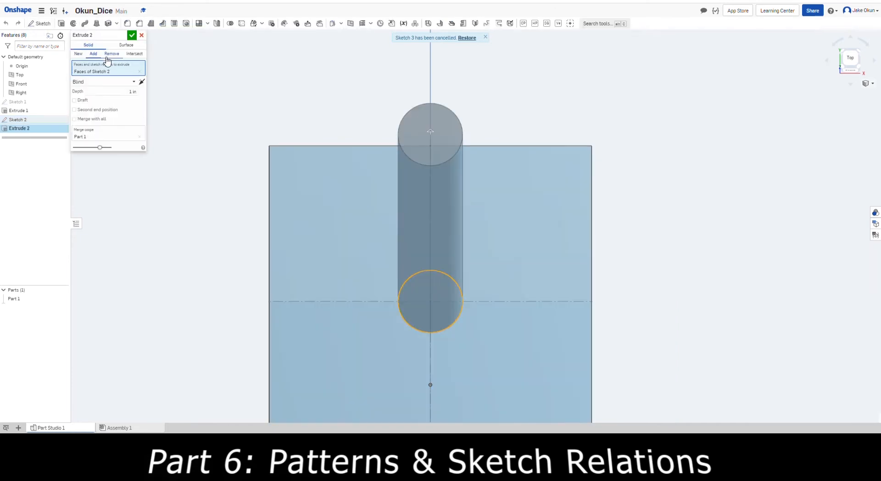
click(111, 54)
click(131, 92)
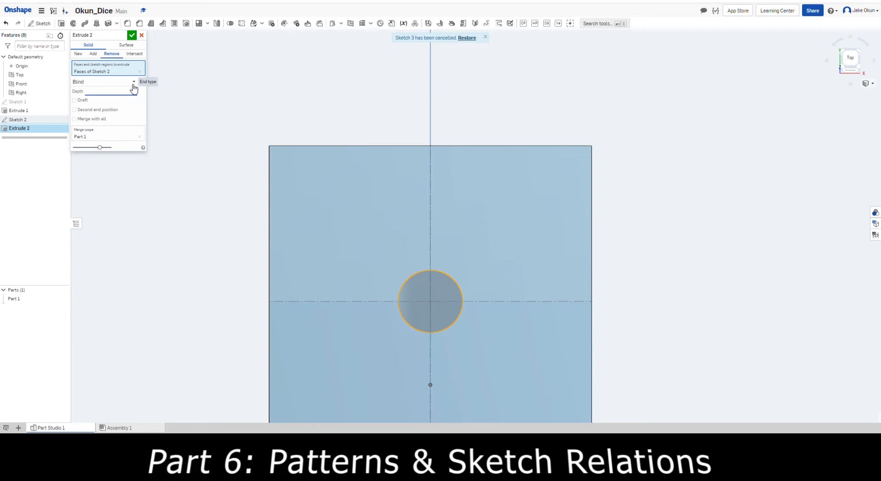
text(0.025)
key(Return)
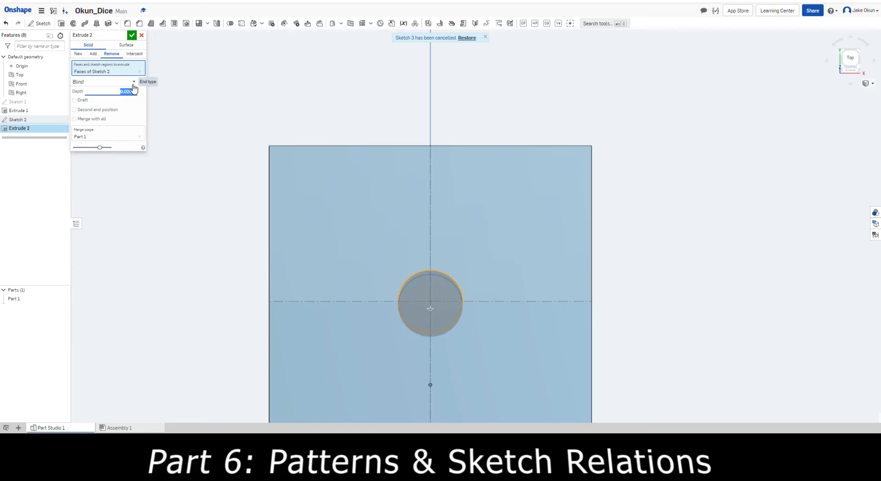
click(131, 36)
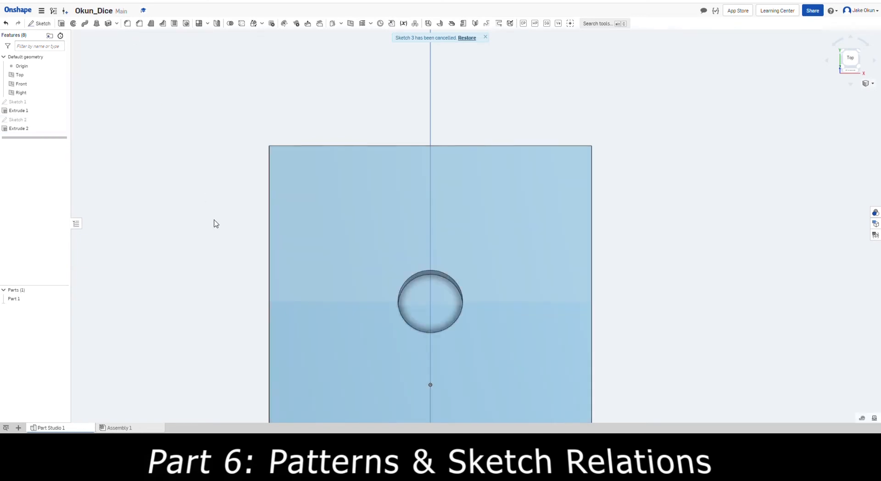
- Examine the recessed pip from tilted angles and return to a smaller straight top view of the cube
key(Up)
key(Up)
key(Up)
key(Down)
key(Down)
key(Down)
key(Down)
key(Down)
key(Down)
key(Down)
key(Down)
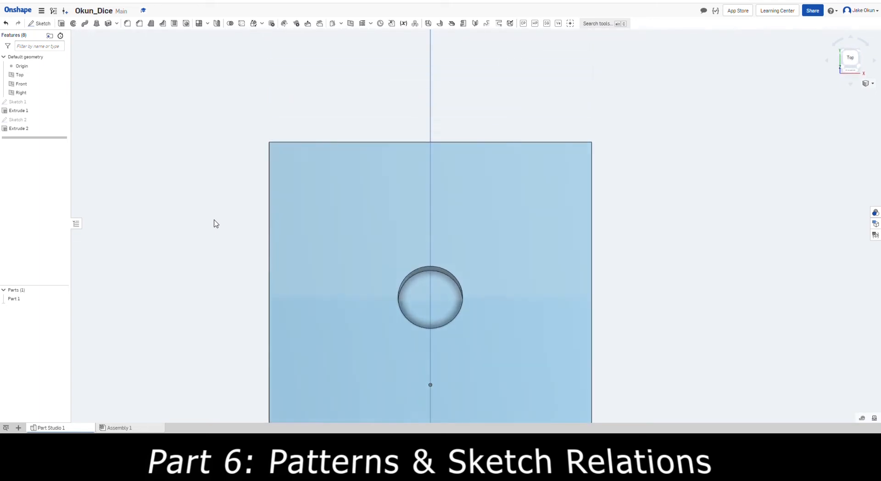
key(shift+7)
scroll(338, 276, down, 5)
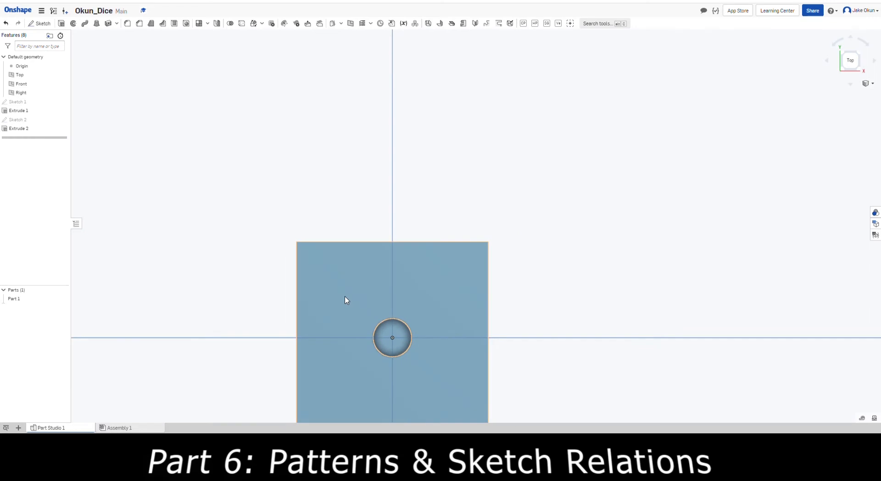
scroll(381, 393, down, 2)
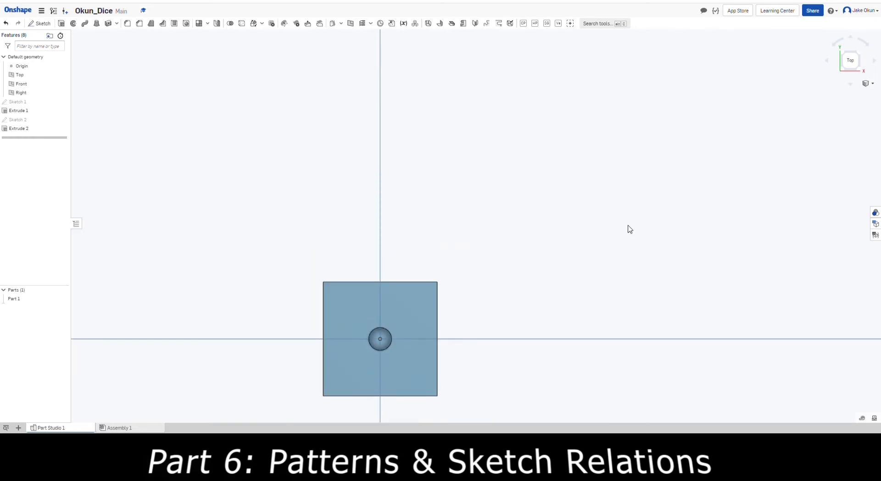
- Examine the cube's sides by rotating it around and finish with the right face viewed straight on
key(Right)
key(Right)
key(Right)
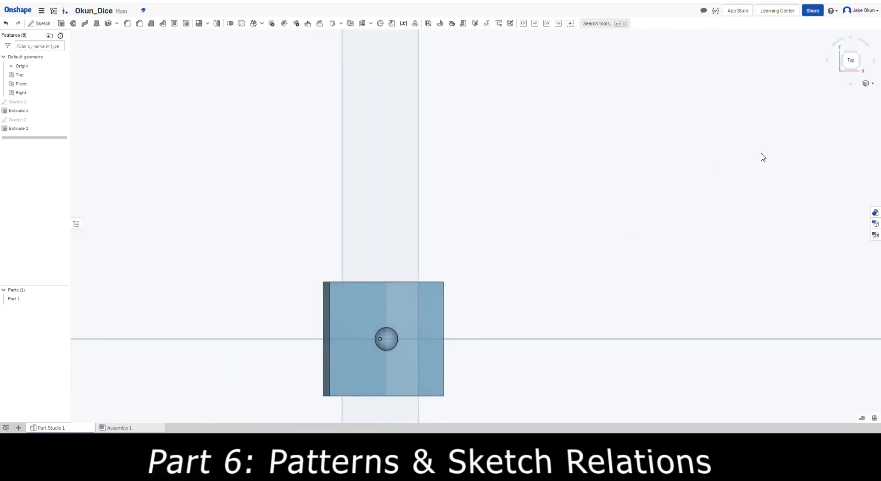
key(Right)
key(Right)
key(Right)
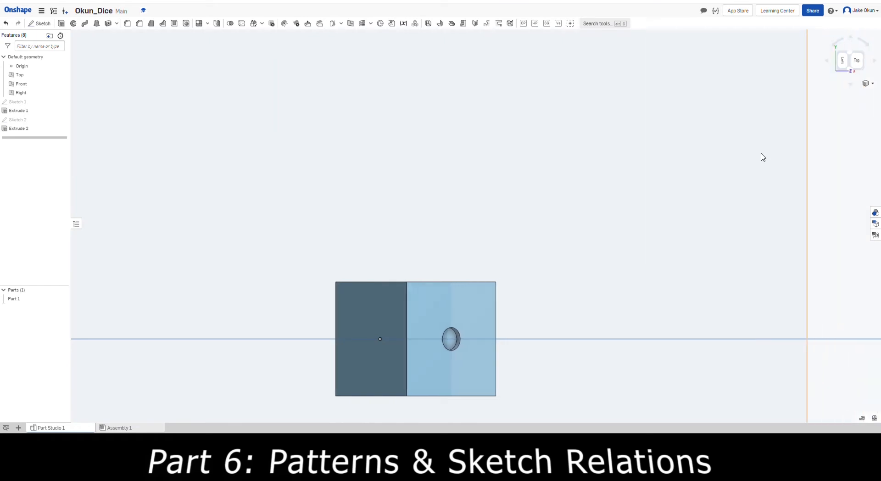
key(Right)
key(Right)
key(Right)
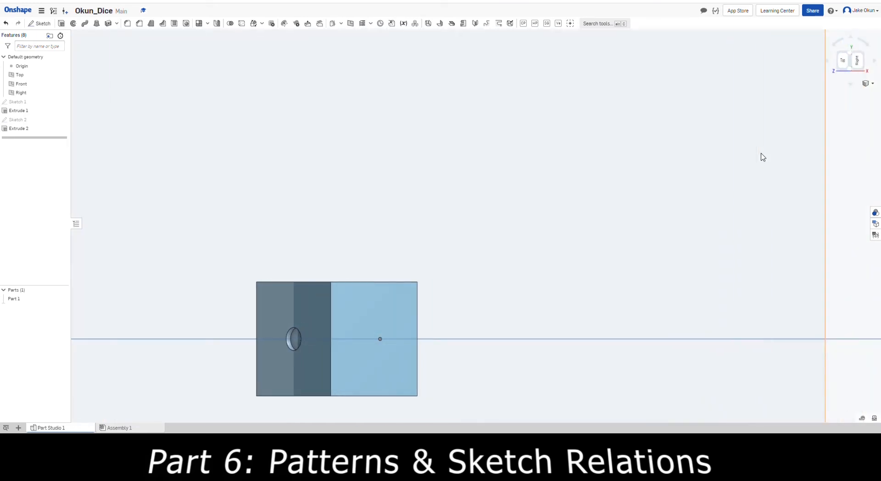
key(Right)
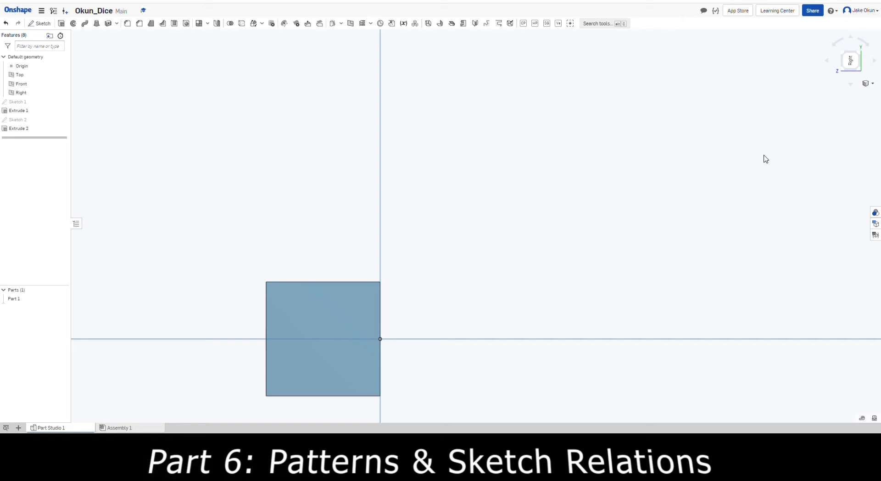
- Start a new sketch on the cube's left face, the side opposite the right face
key(Left)
key(Left)
key(Left)
key(Left)
key(Left)
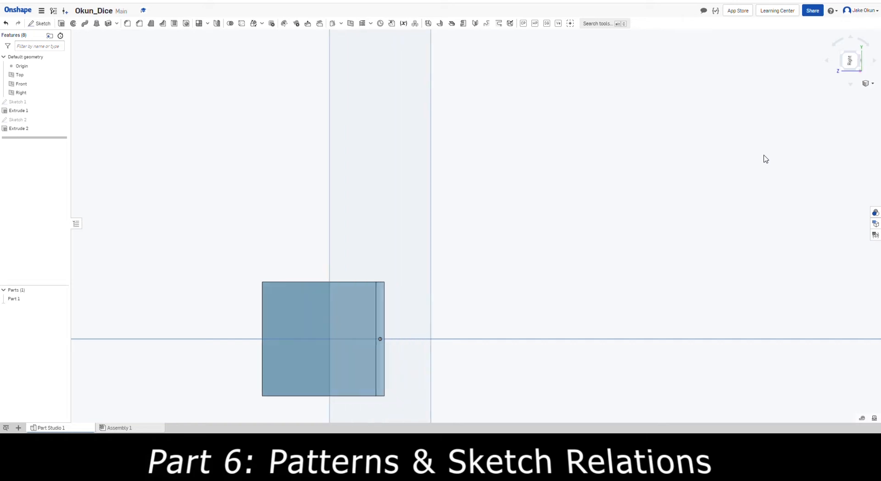
key(Left)
key(Left)
key(Left)
key(Left)
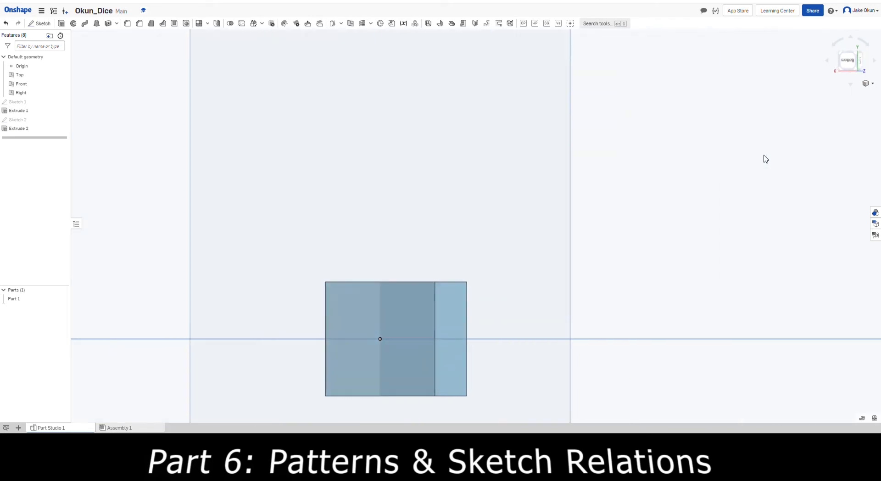
key(Left)
key(Left)
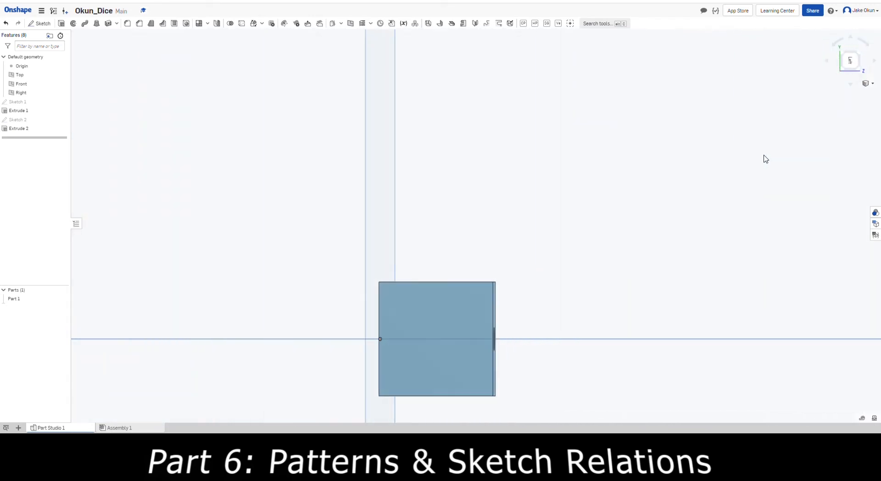
key(Left)
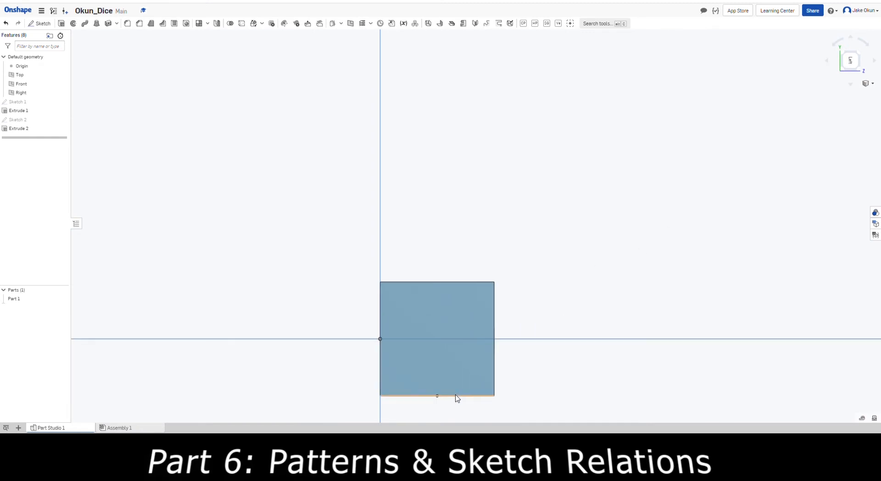
scroll(457, 398, up, 5)
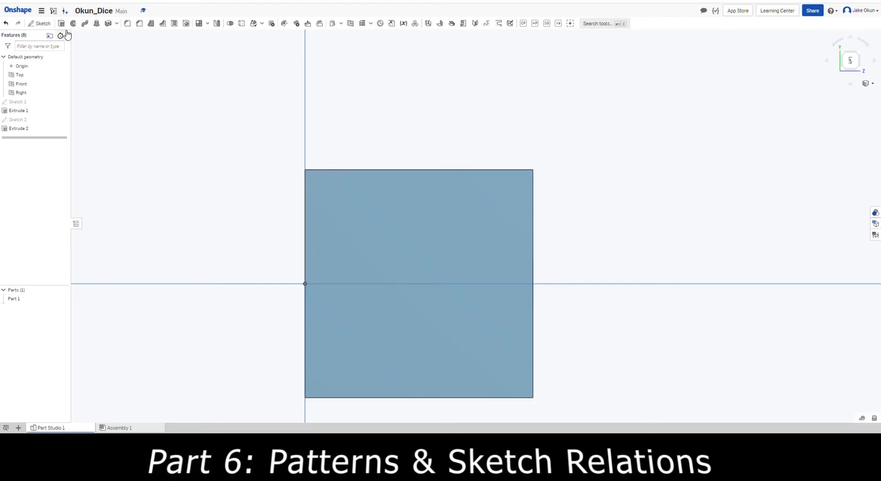
click(39, 23)
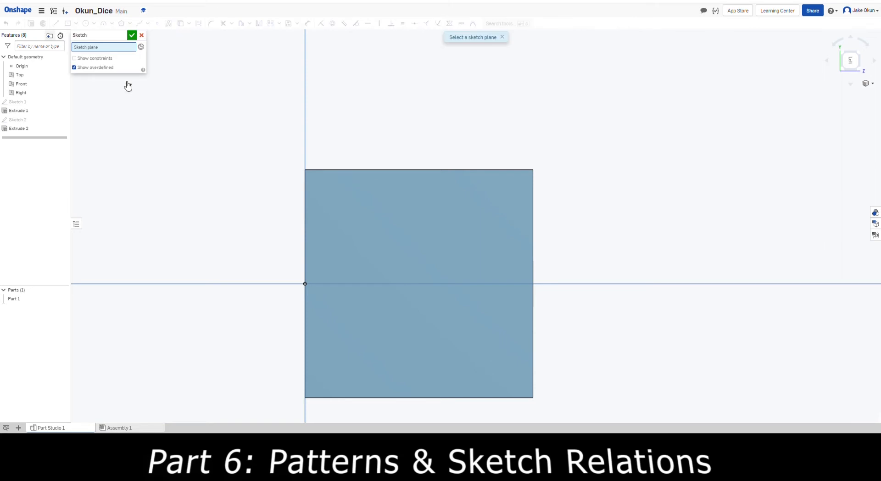
click(352, 247)
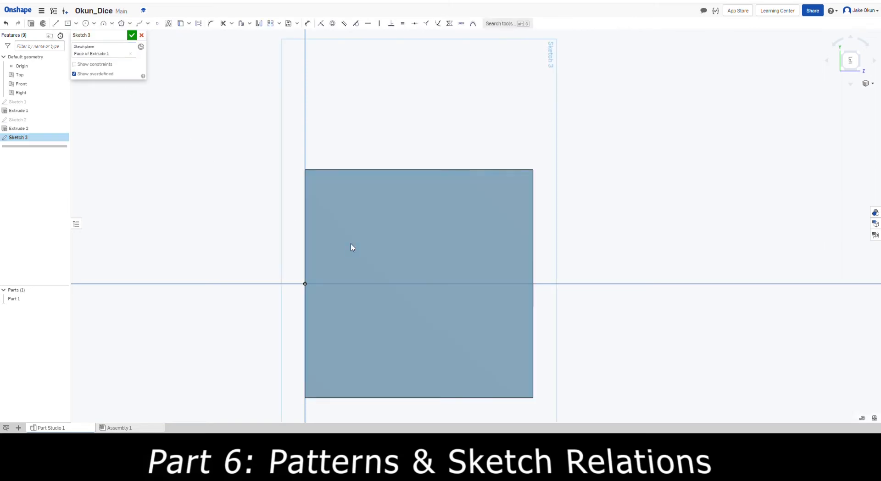
- Sketch two circles on the face, one about 0.105 in wide near the upper-right corner and one about 0.05 in wide near the lower-left
click(85, 24)
click(461, 210)
click(478, 227)
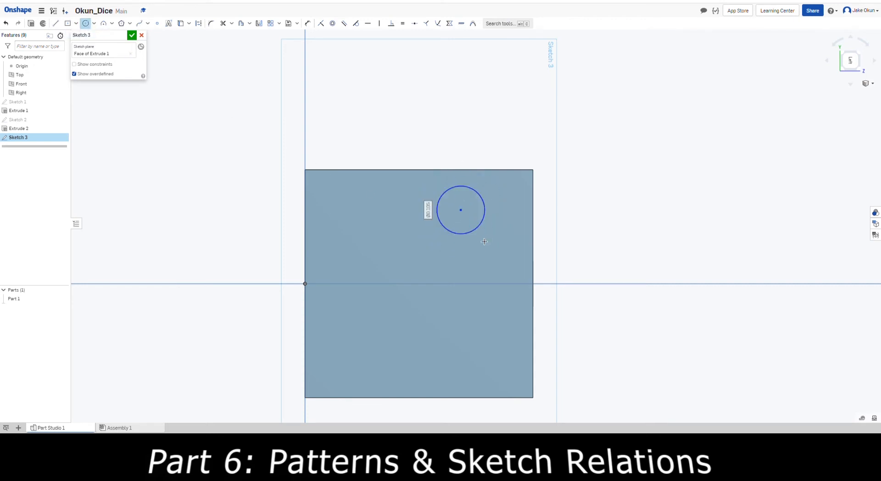
click(320, 339)
click(331, 352)
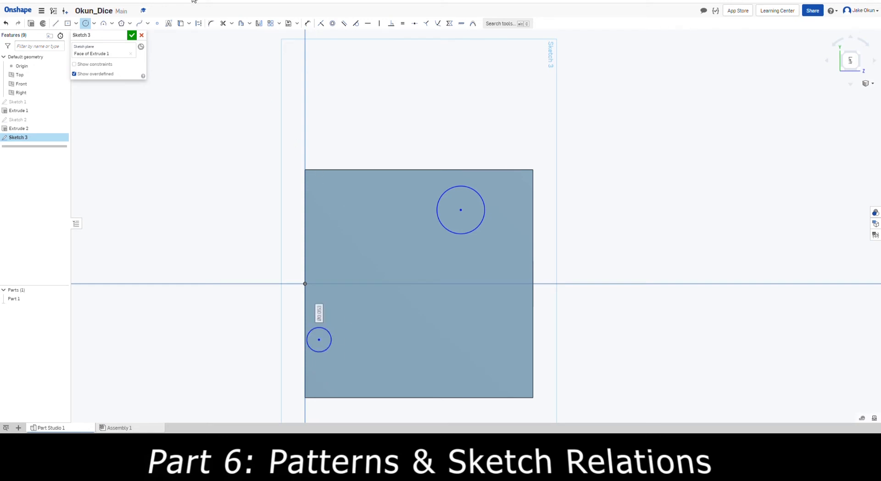
click(86, 25)
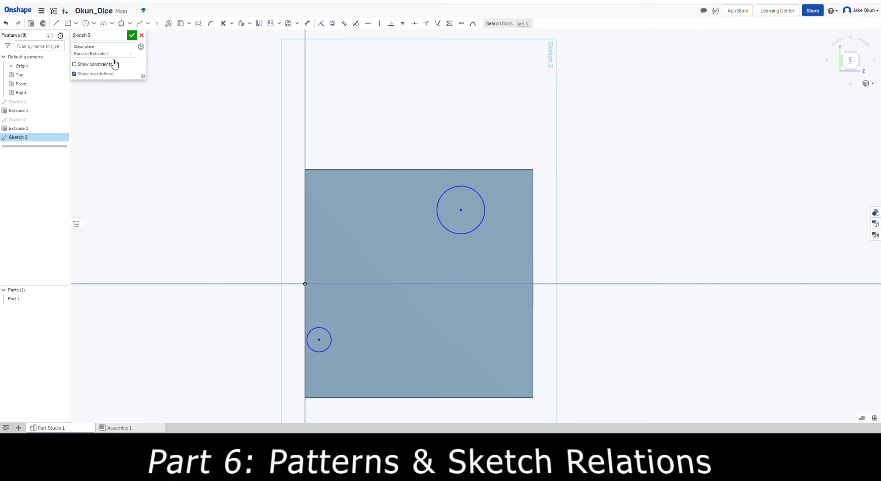
- Draw a vertical construction line between the midpoints of the face's upper and lower edges
click(202, 24)
click(55, 23)
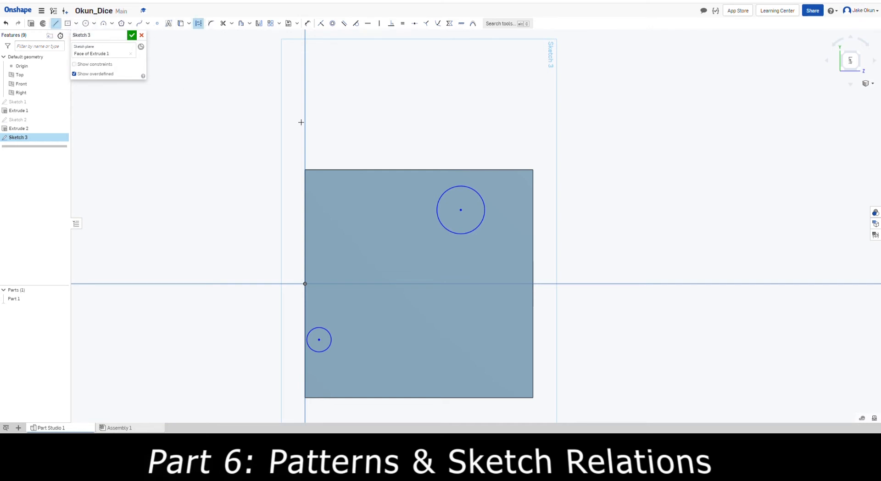
click(422, 171)
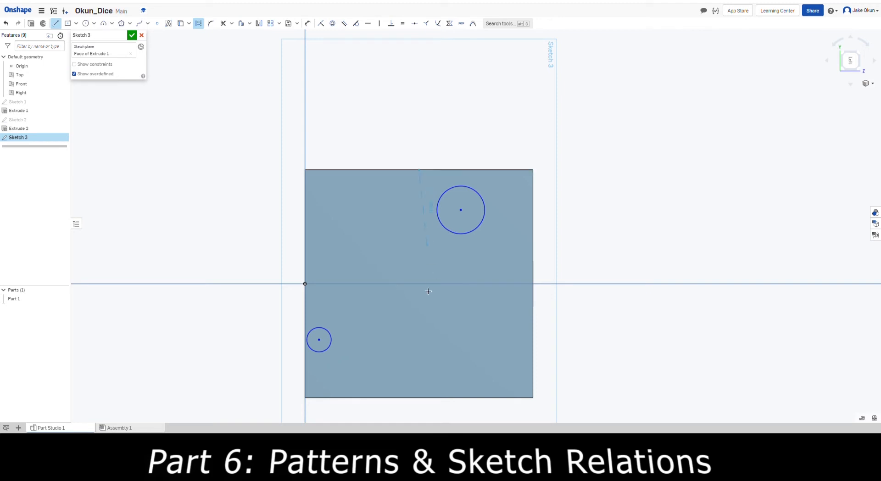
click(419, 398)
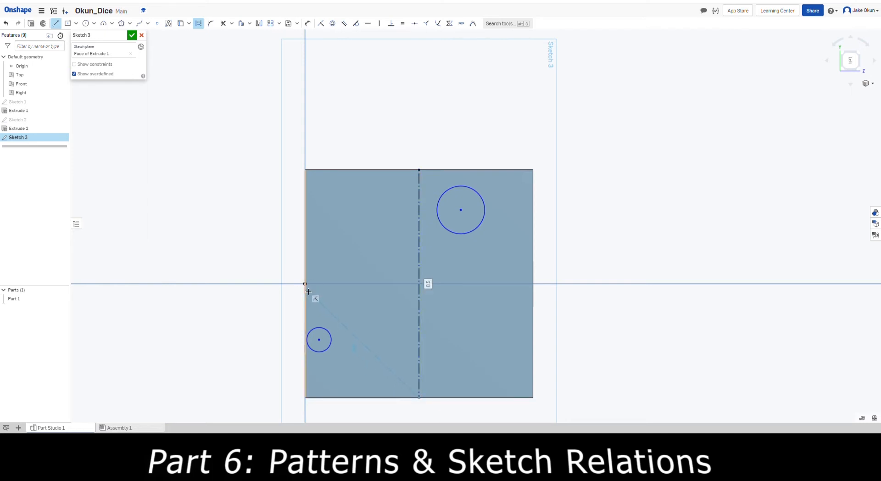
key(Escape)
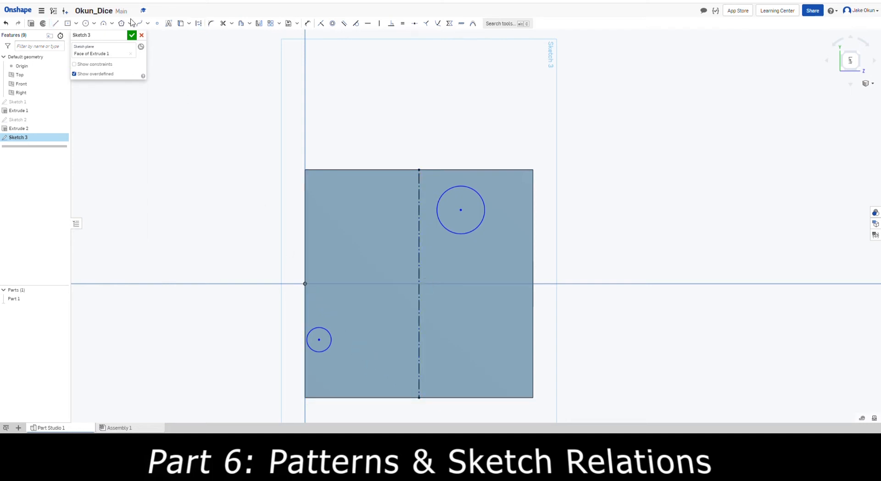
- Draw a horizontal construction line across the face between the origin and the midpoint of the opposite side edge
click(198, 24)
click(56, 24)
click(535, 286)
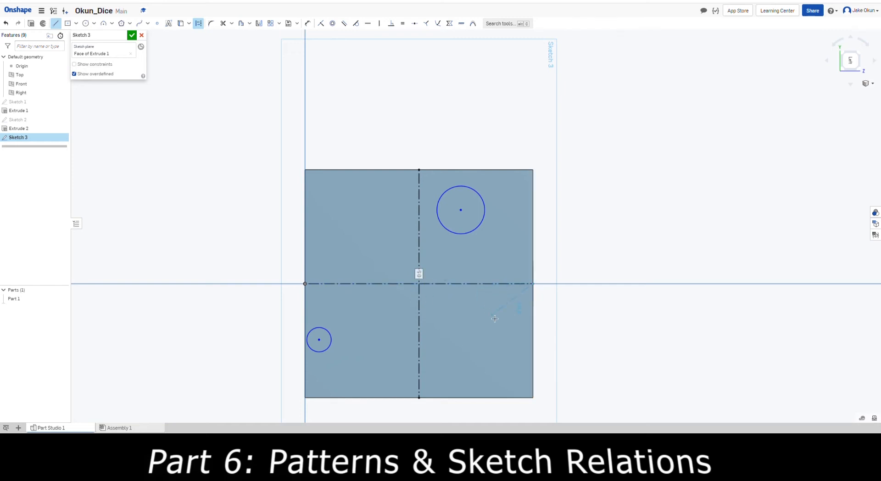
key(Escape)
- Dimension the diameters of both the upper-right and lower-left circles to 0.1 in
click(307, 23)
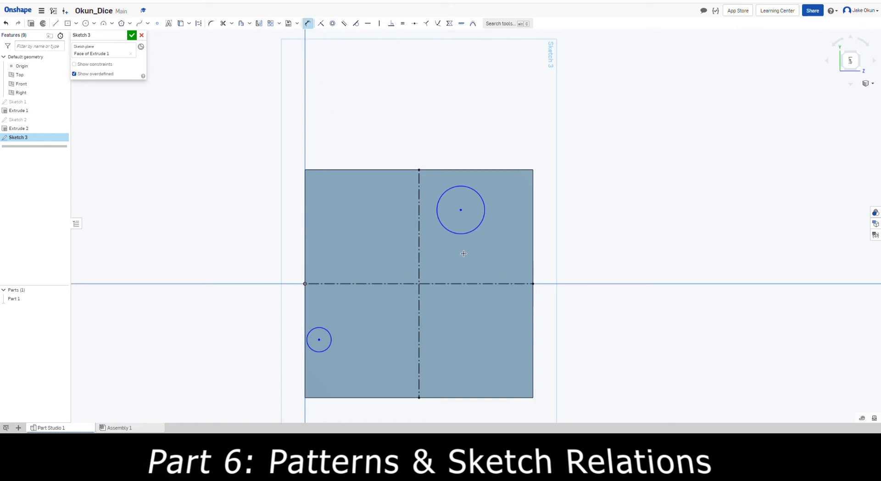
click(476, 228)
click(590, 190)
text(0.1)
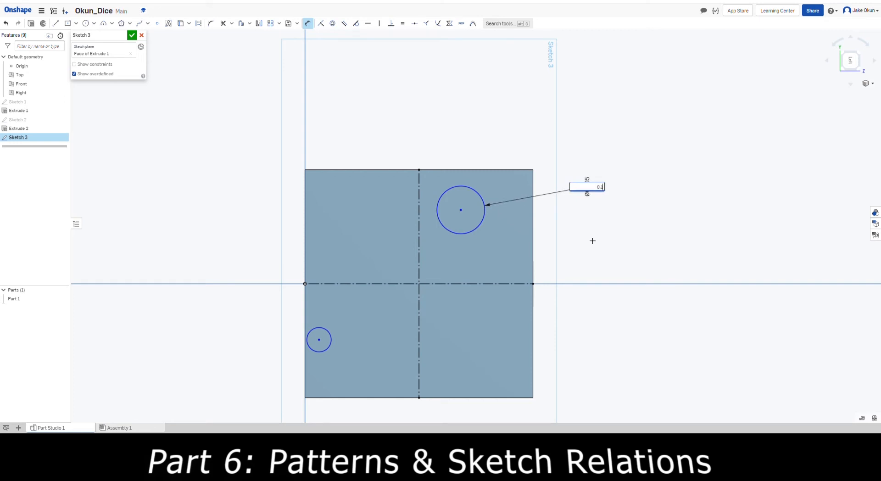
key(Return)
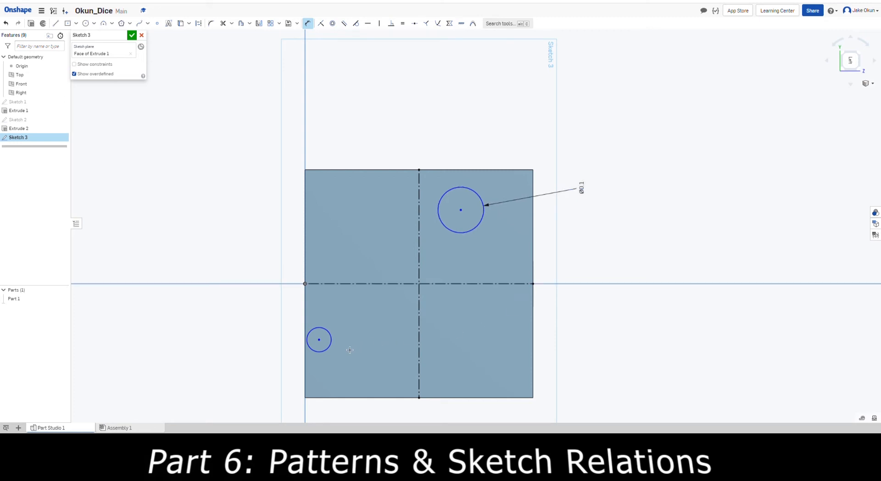
click(331, 350)
click(253, 370)
text(0.1)
key(Return)
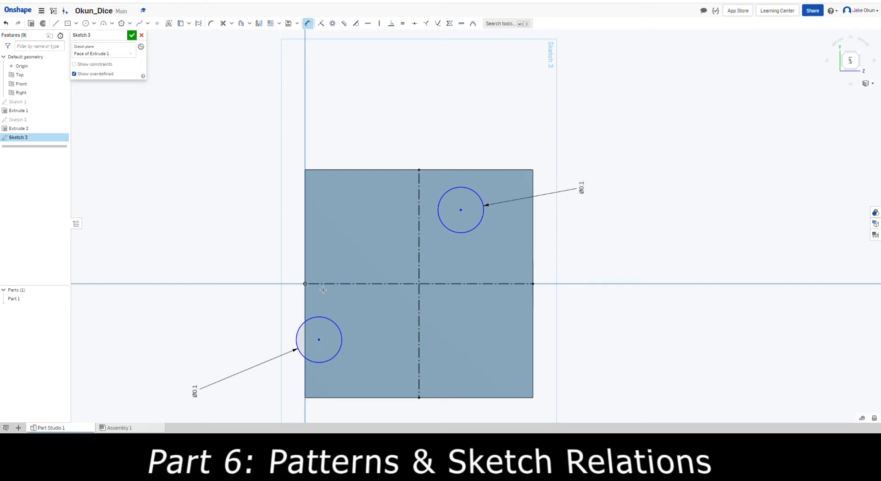
- Dimension the lower-left circle's center 0.15 in from the horizontal construction line and 0.15 in from the vertical one
click(323, 286)
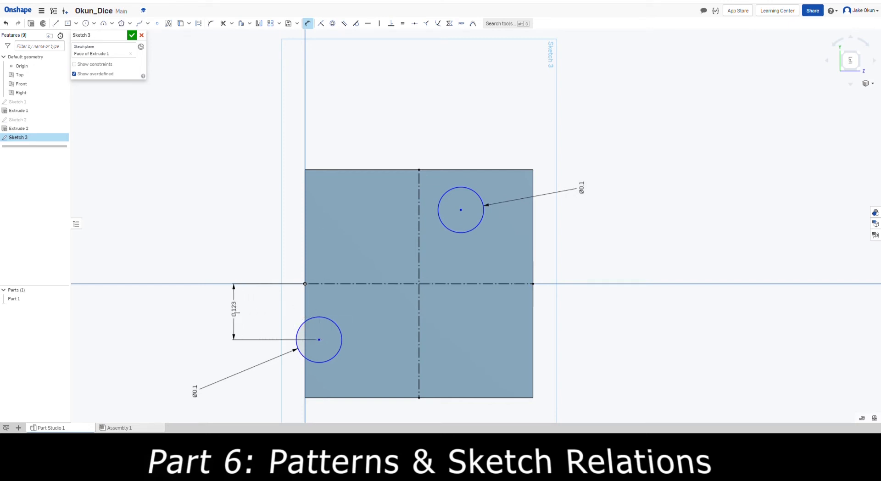
click(236, 312)
text(0.15)
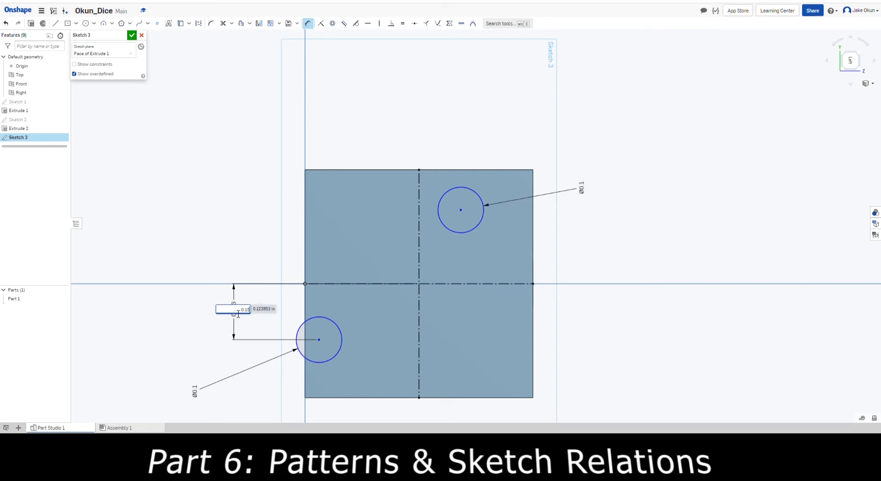
key(Return)
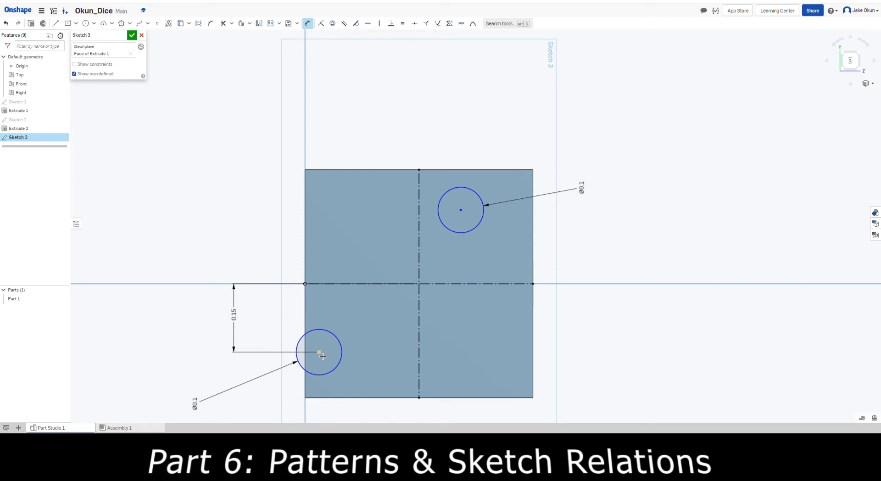
click(320, 352)
click(416, 374)
click(390, 419)
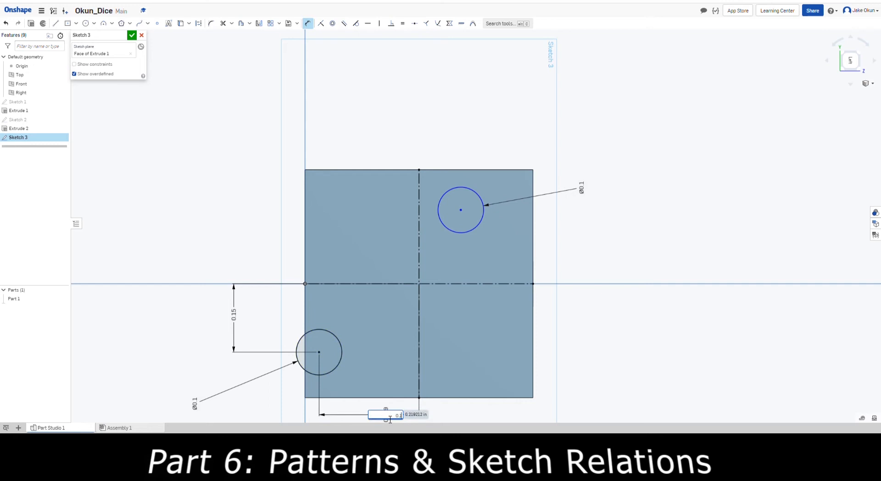
text(0.15)
key(Return)
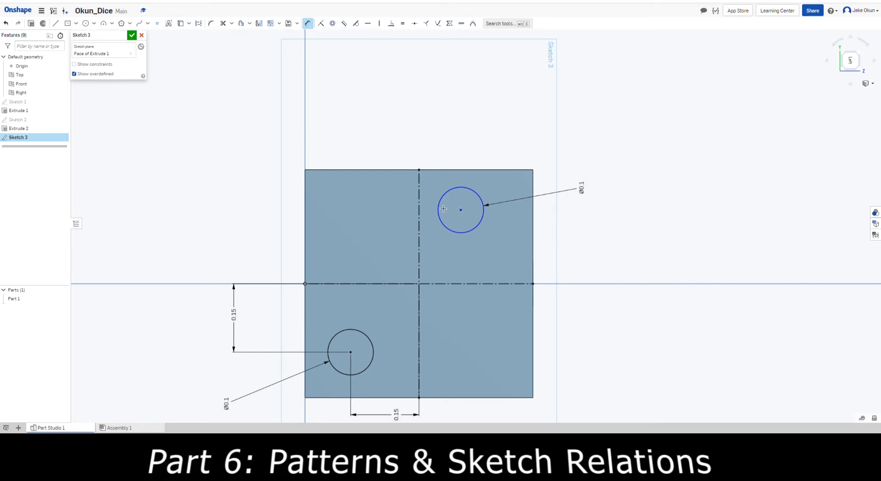
- Dimension the upper-right circle's center 0.15 in from the vertical construction line and 0.15 in from the horizontal one
click(461, 210)
click(418, 197)
click(449, 149)
text(0.1)
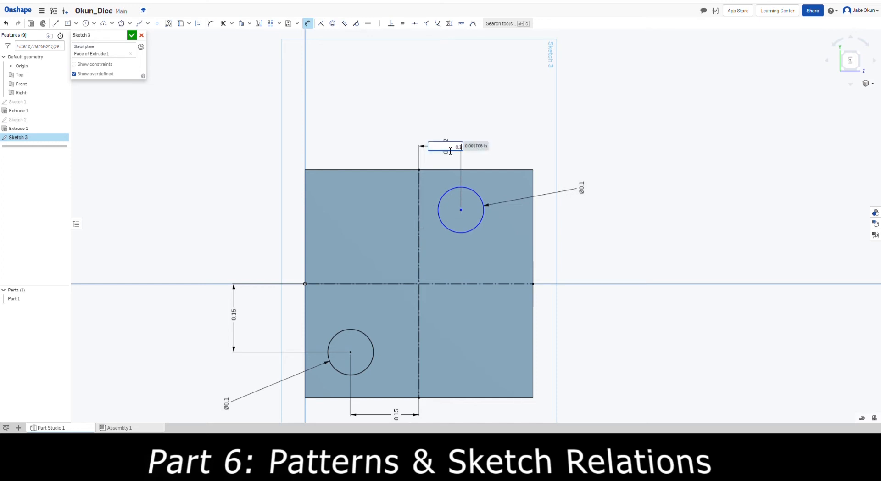
text(5)
key(Return)
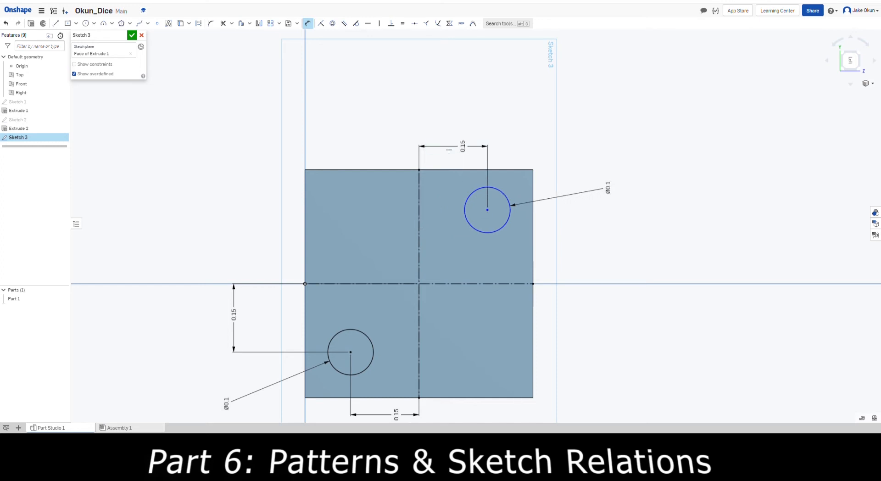
click(488, 211)
click(498, 285)
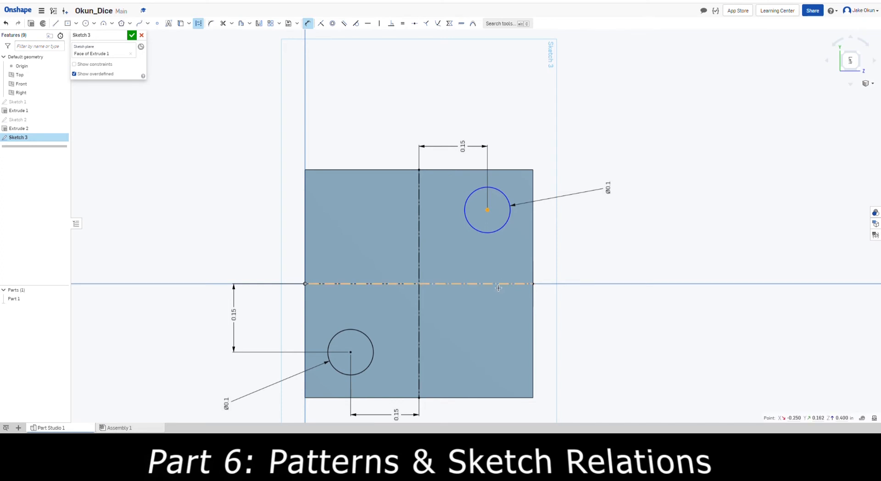
click(611, 270)
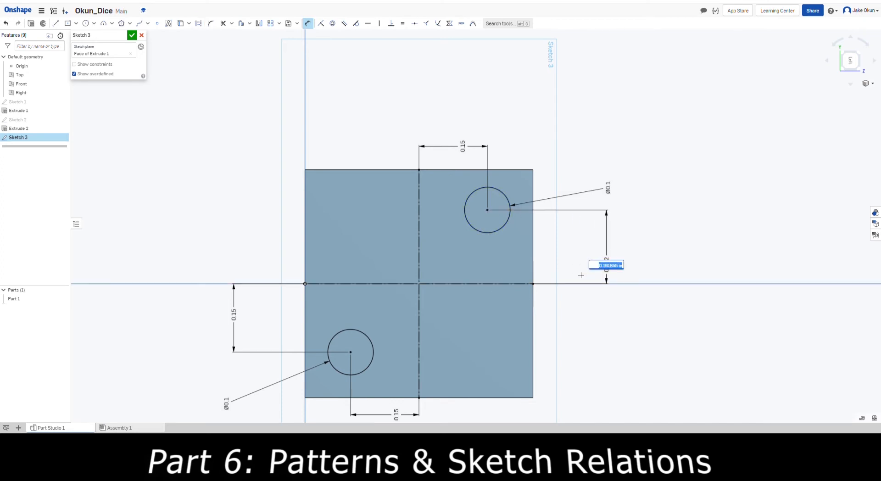
text(0.15)
key(Return)
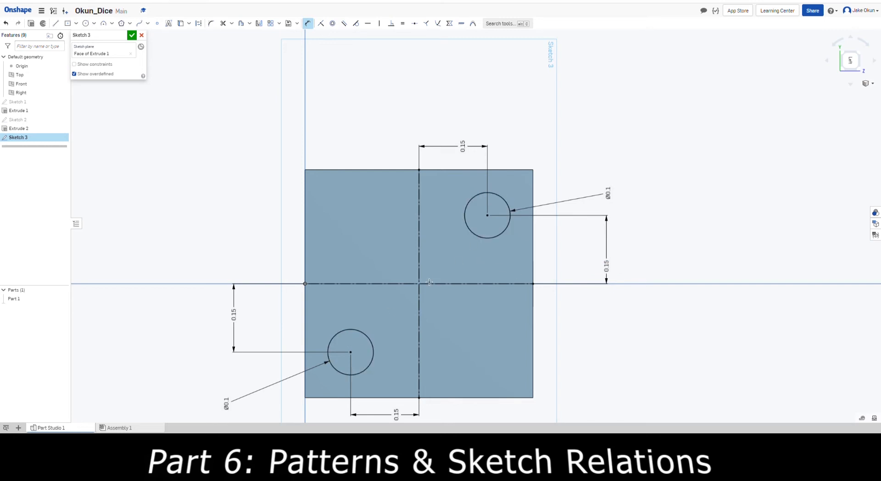
- Extrude the two circles of Sketch 3 as a Remove operation with a blind depth of 0.025 in
click(31, 23)
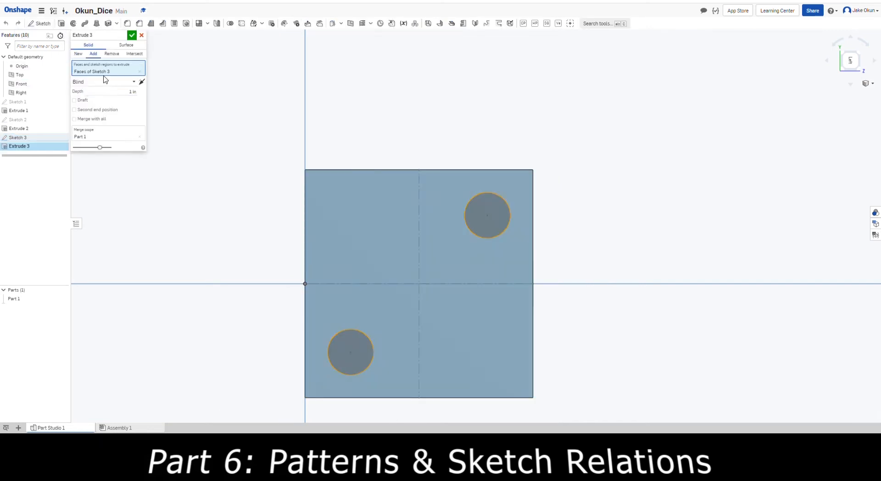
click(111, 54)
click(131, 92)
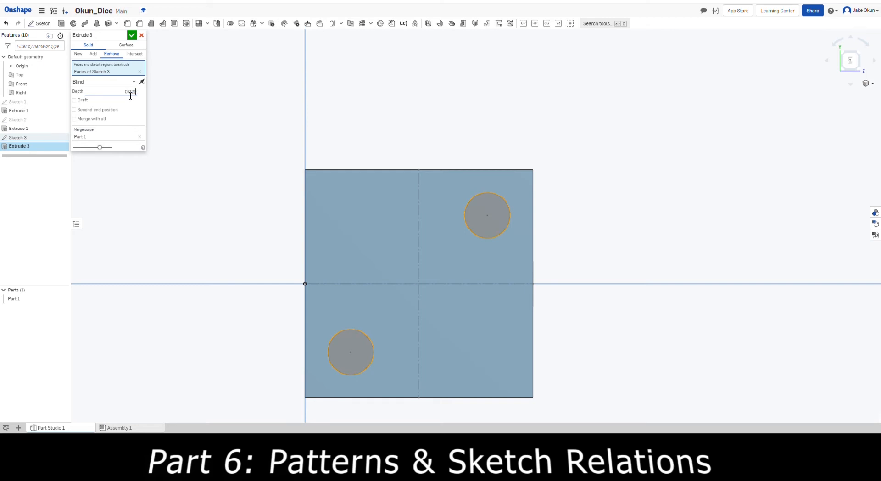
text(0.025)
key(Return)
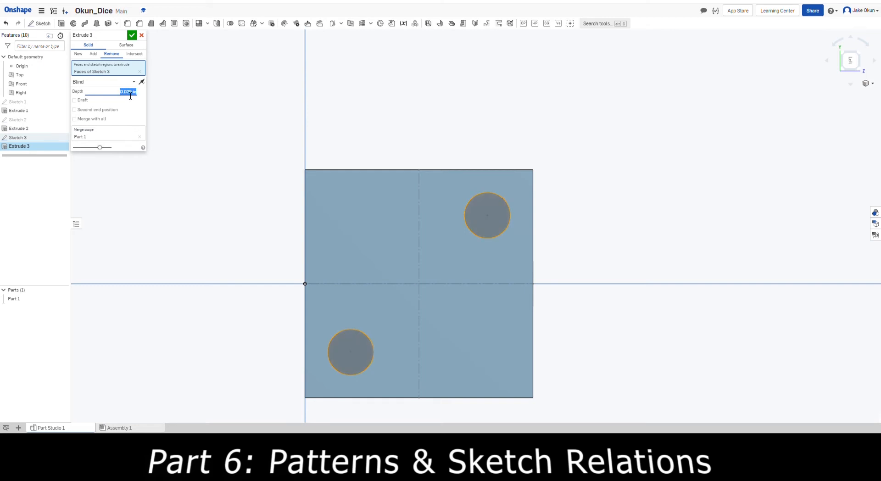
click(131, 36)
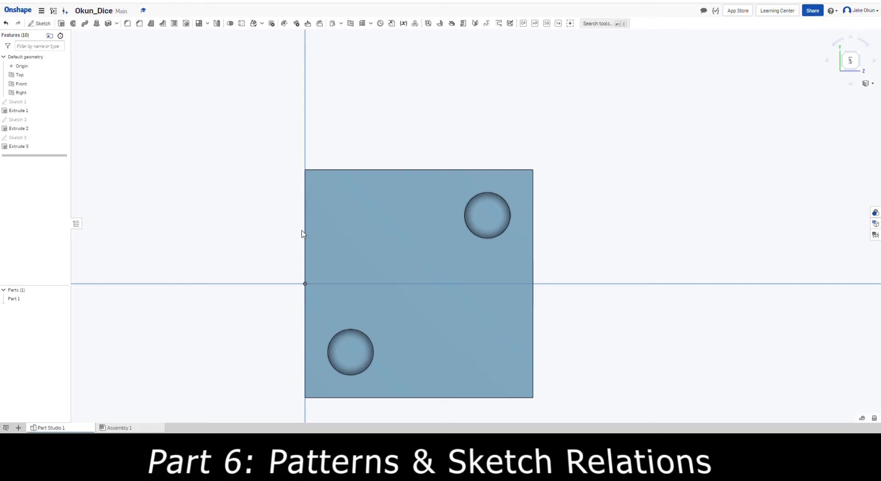
key(Left)
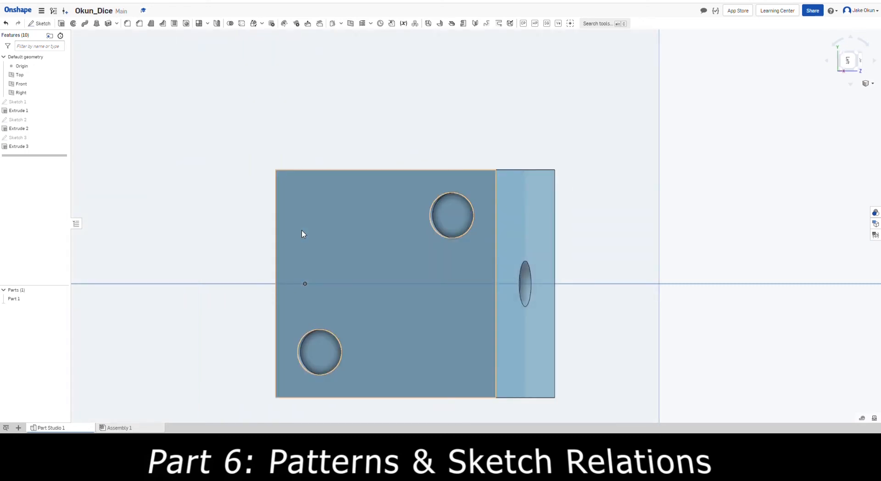
key(Right)
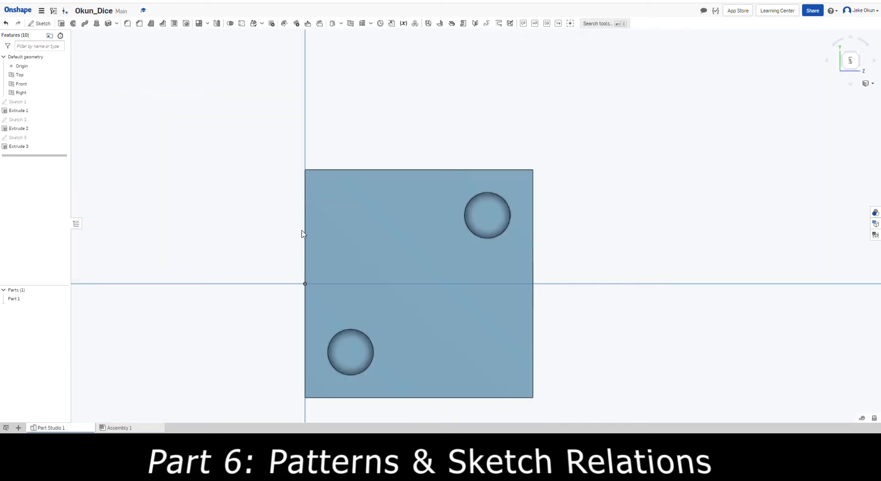
- Start a sketch on the cube's bottom face and draw a circle about 0.119 in in diameter in the face's upper-left area
key(Left)
key(Right)
key(Right)
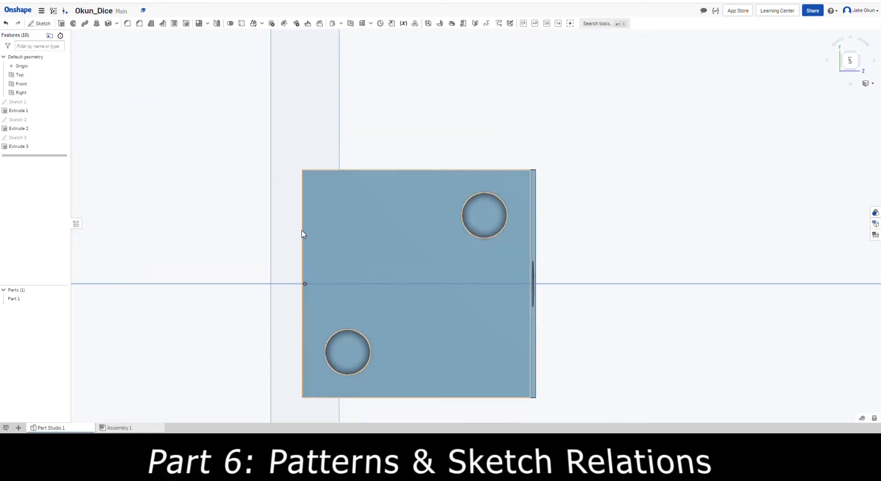
key(Right)
key(Right)
key(Right)
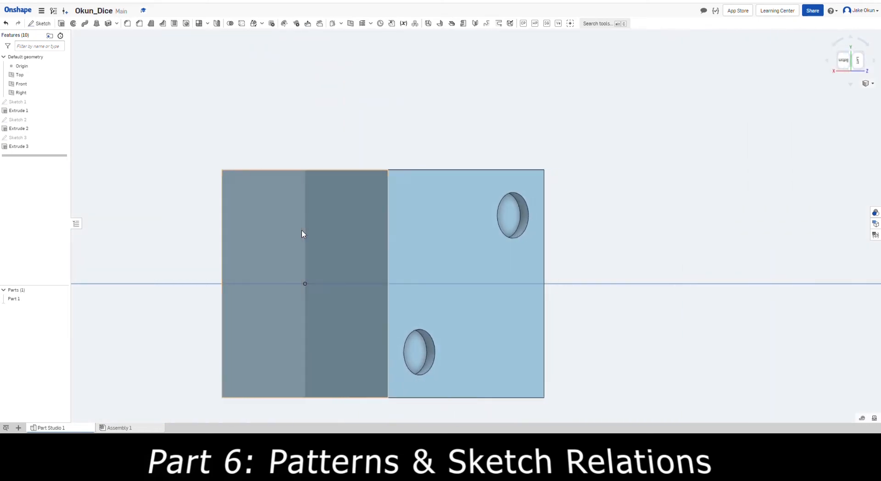
key(Right)
key(Right)
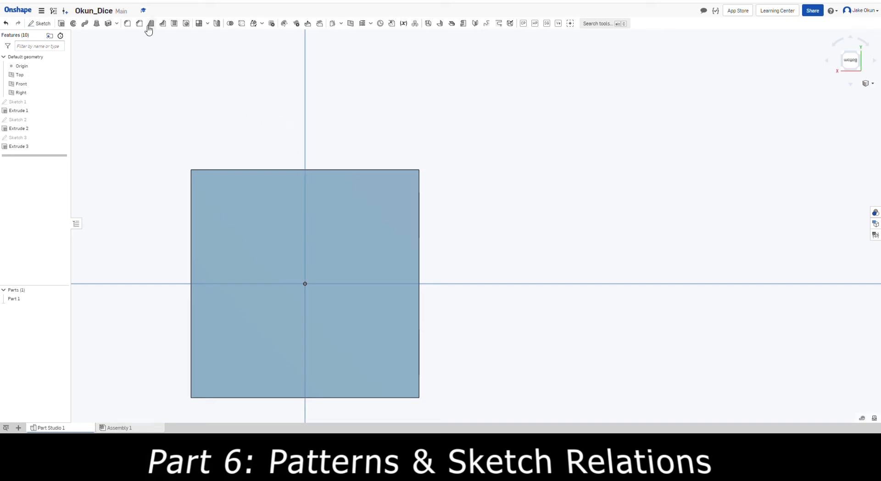
click(41, 24)
click(219, 223)
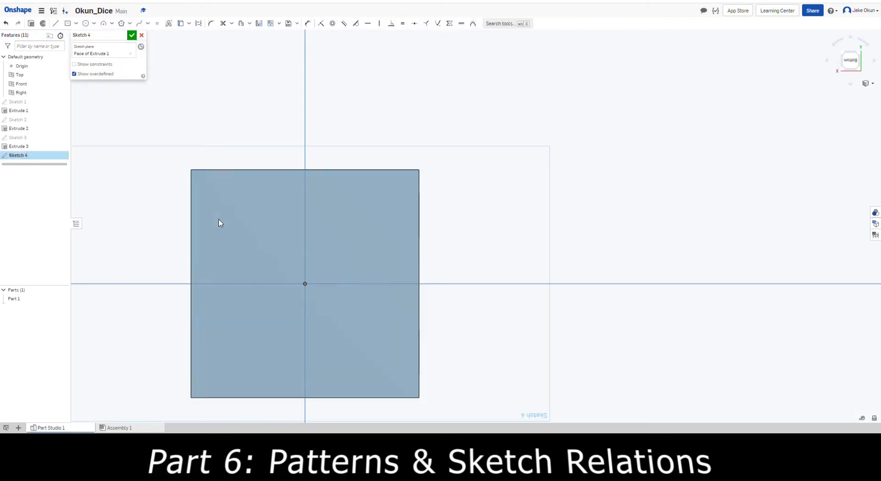
click(86, 23)
click(259, 232)
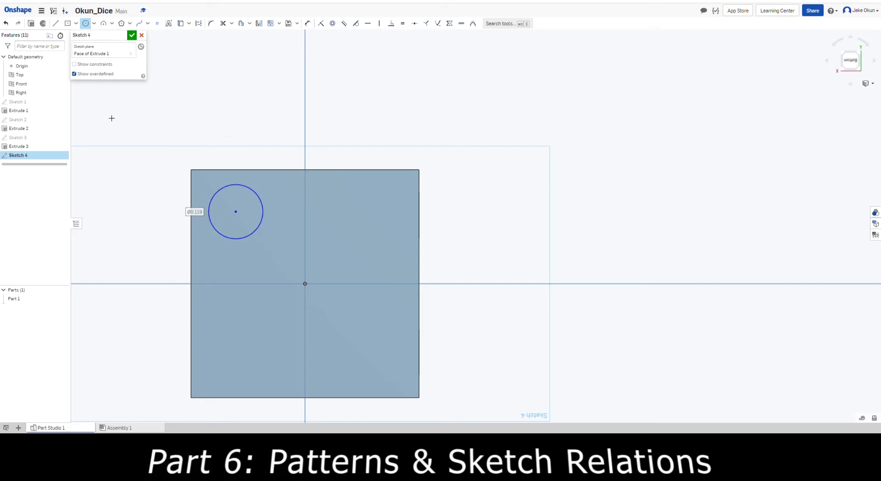
- Draw a vertical and a horizontal construction line through the face's center, each joining the midpoints of opposite edges
click(55, 23)
click(198, 23)
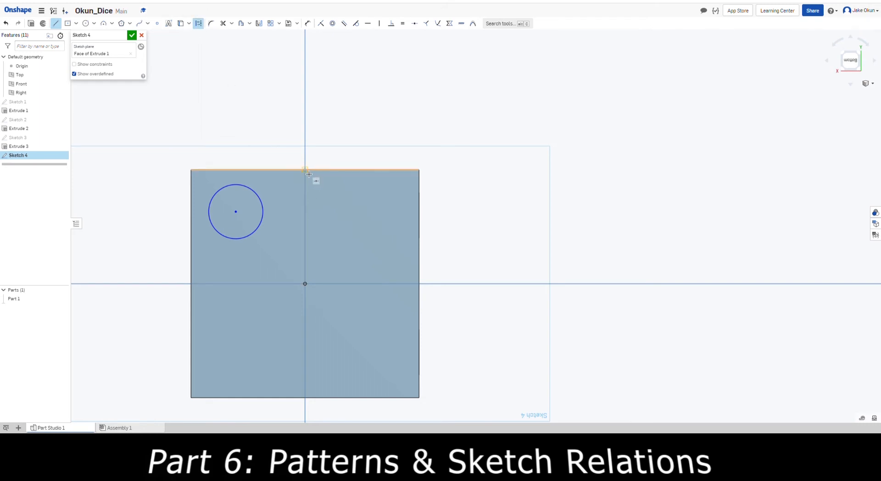
click(306, 398)
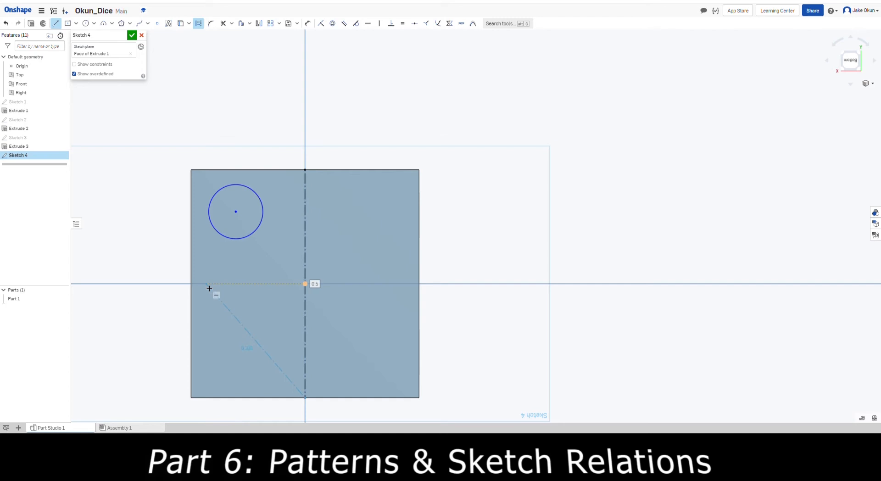
key(Escape)
click(199, 24)
click(60, 23)
click(192, 285)
click(420, 285)
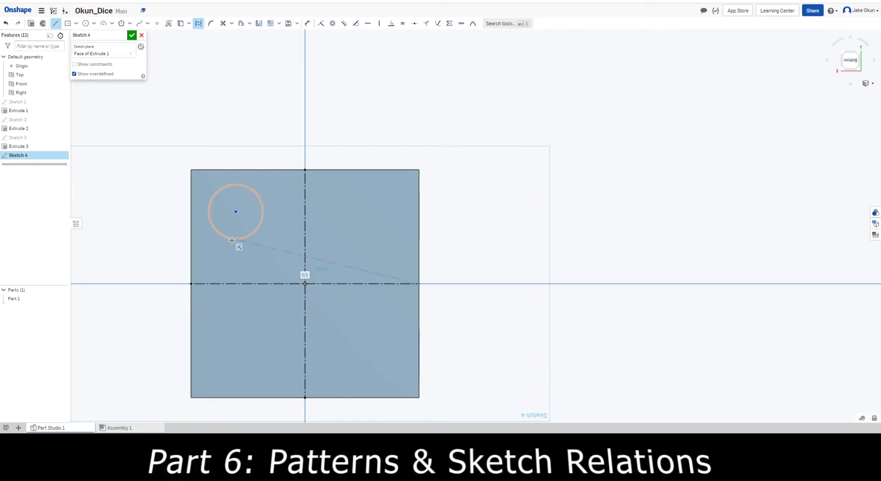
key(Escape)
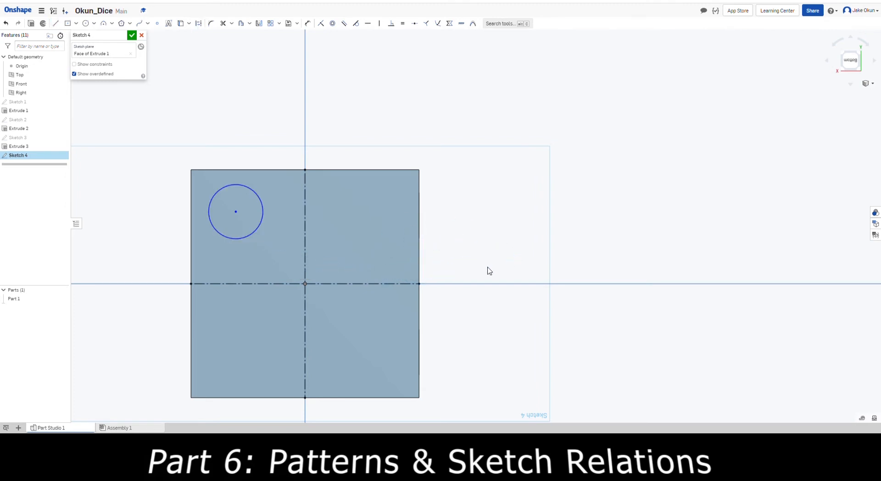
- Dimension the circle's diameter to 0.1 in
click(242, 238)
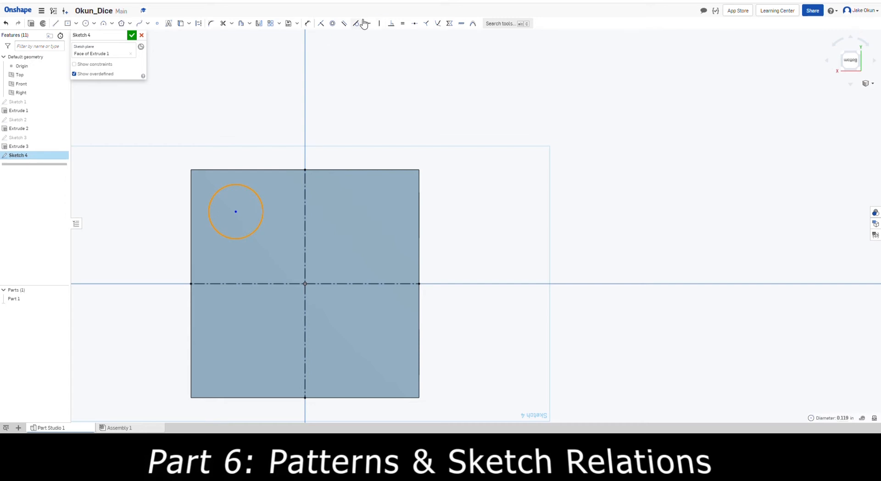
click(308, 23)
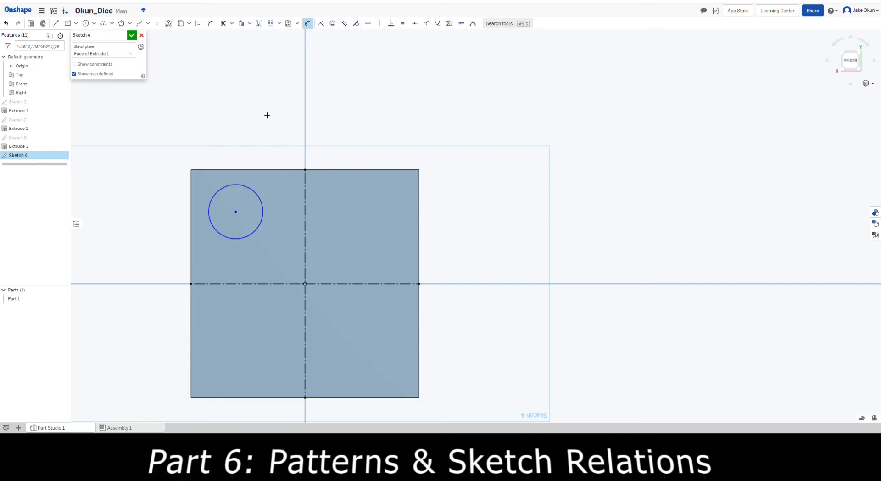
click(233, 183)
click(227, 113)
text(0.1)
key(Return)
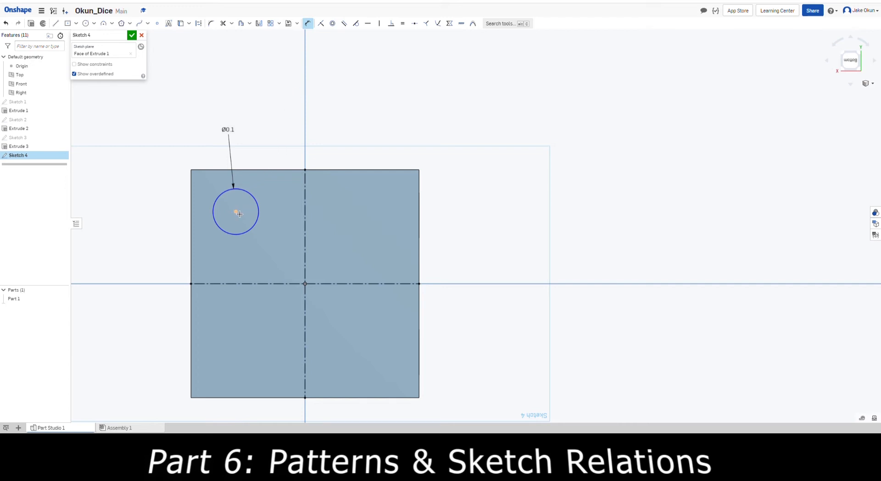
- Dimension the circle's center 0.15 in from the vertical construction line and 0.15 in from the horizontal one
click(306, 212)
click(291, 138)
text(0.15)
key(Return)
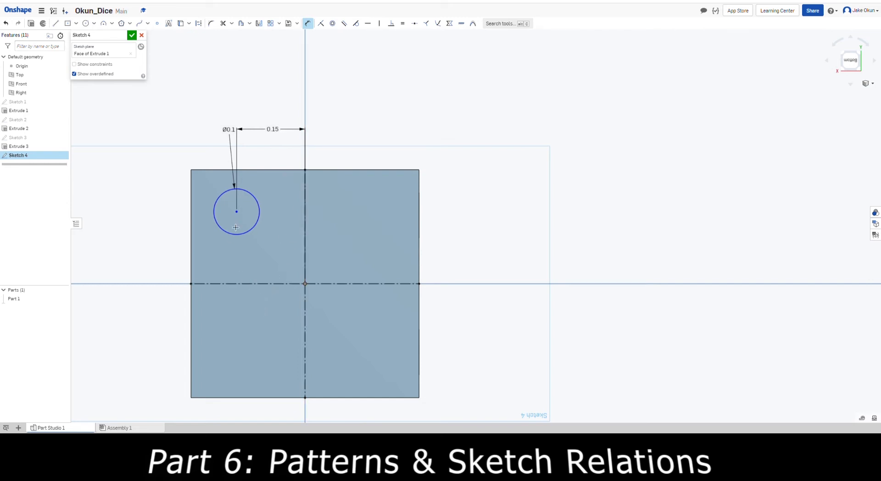
click(239, 284)
click(236, 212)
click(141, 255)
text(0)
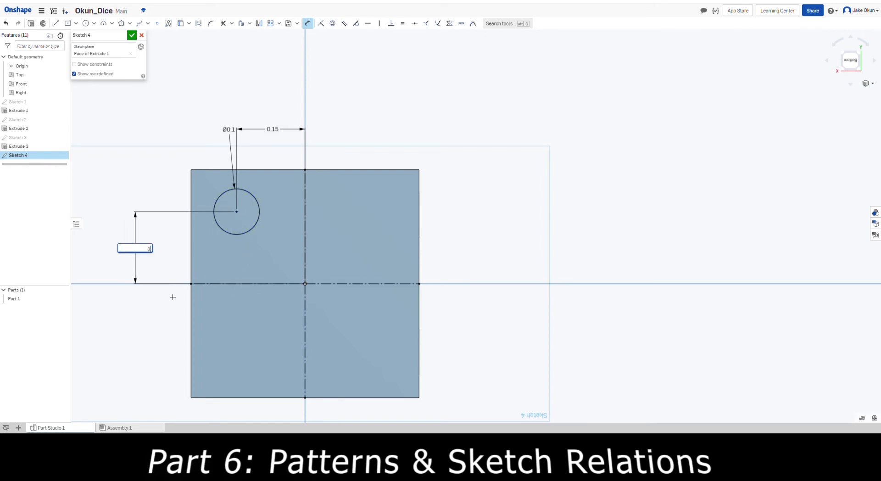
text(.15)
key(Return)
key(Escape)
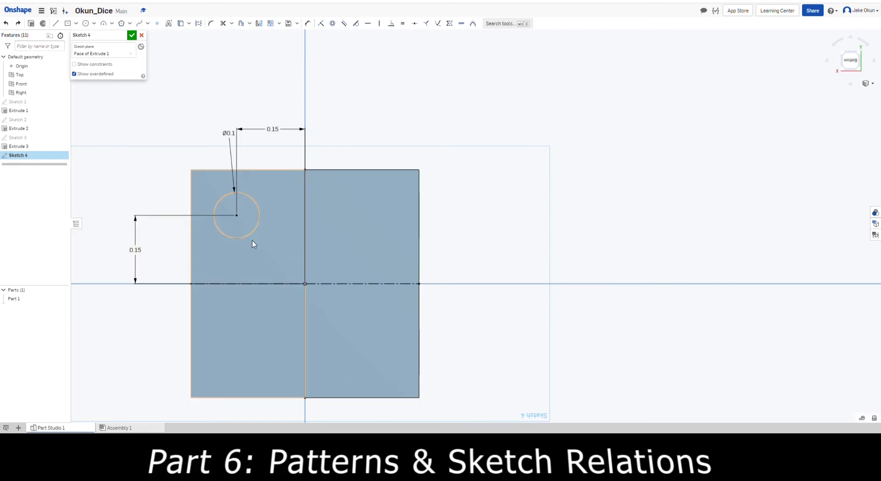
- Mirror the circle across the vertical construction line and finish the sketch
click(237, 216)
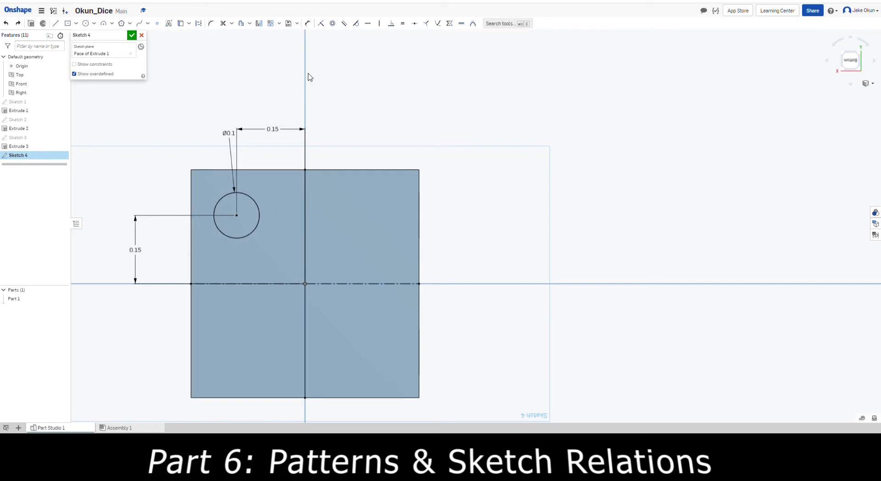
click(259, 24)
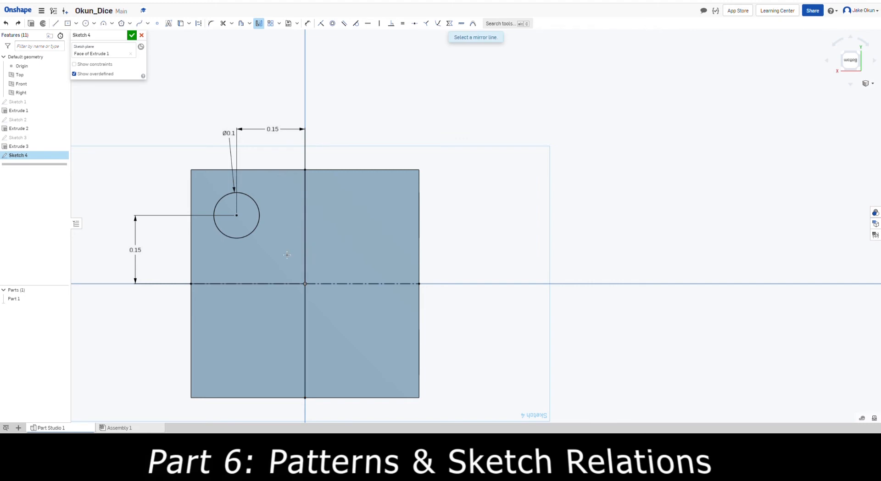
click(306, 243)
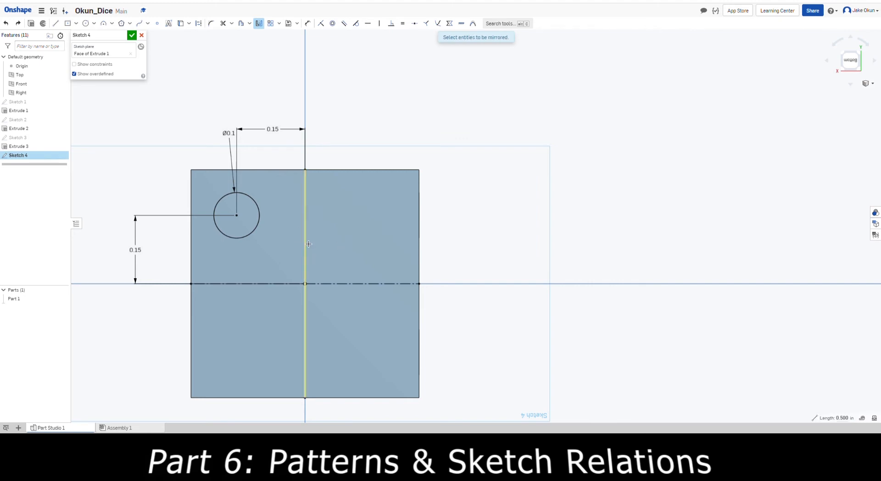
click(253, 237)
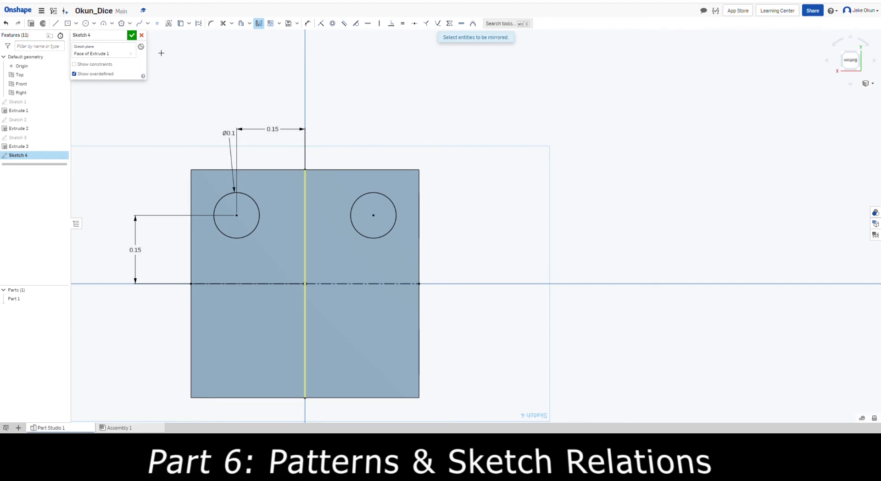
click(132, 38)
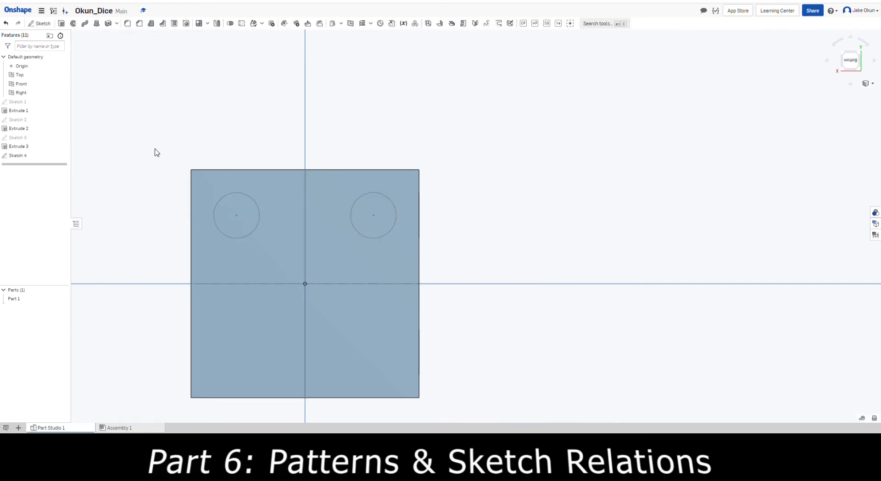
- Reopen Sketch 4 and add driven dimensions from the mirrored circle's center to the vertical and horizontal construction lines
double_click(25, 158)
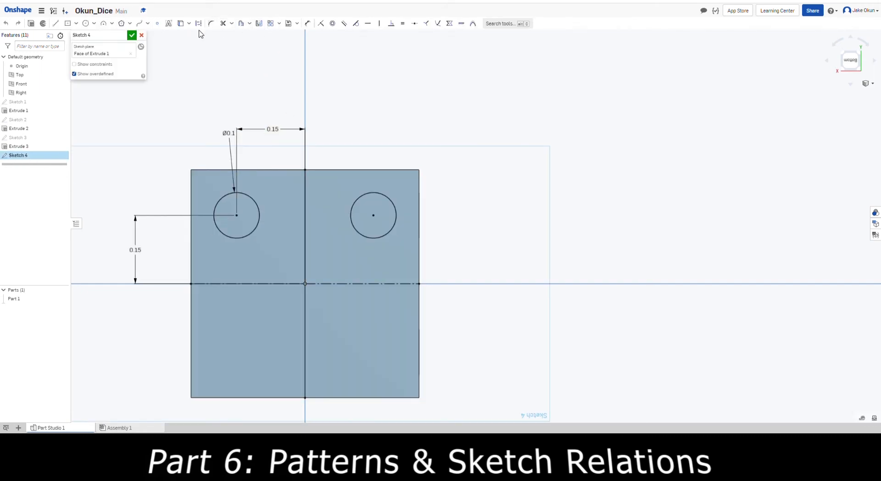
click(307, 23)
click(305, 211)
click(373, 215)
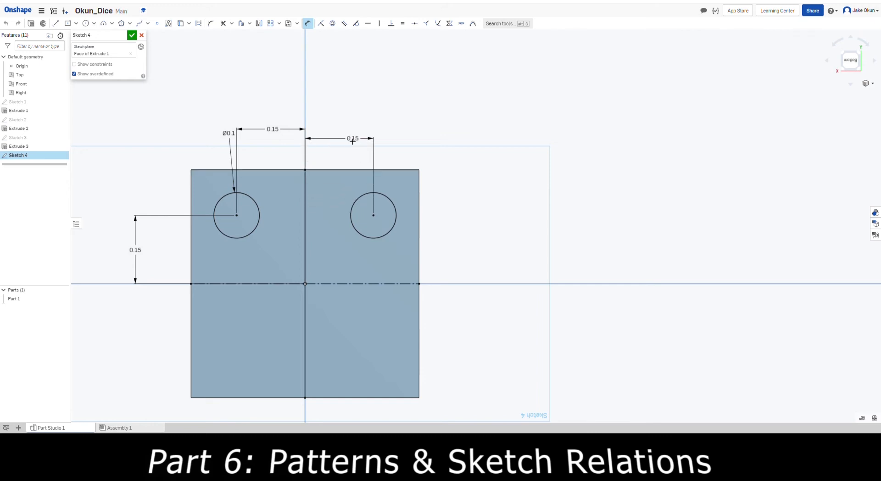
click(345, 131)
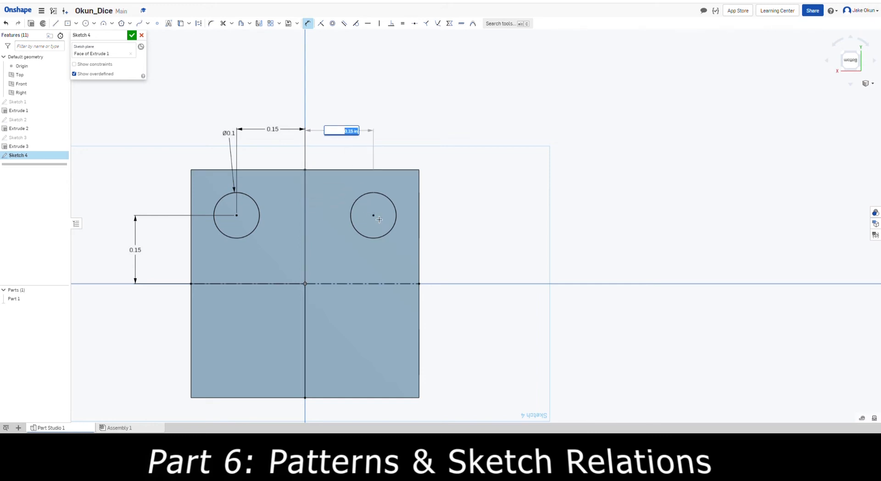
click(373, 215)
click(385, 284)
click(476, 248)
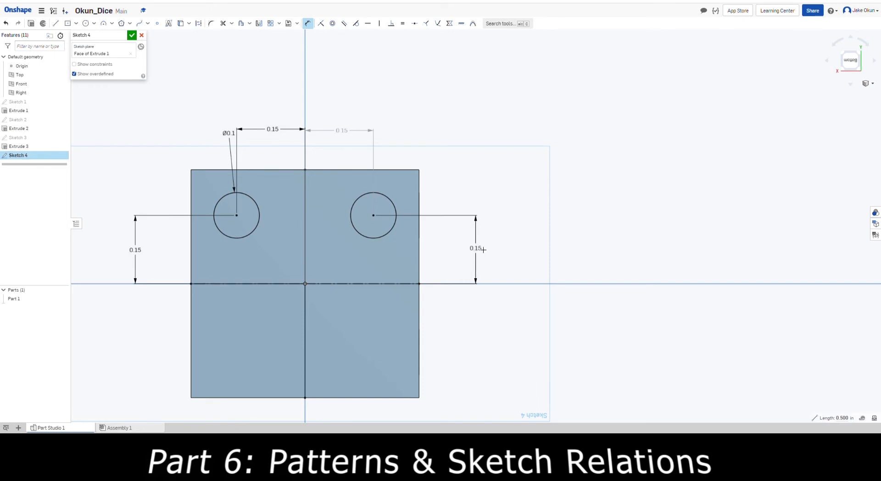
key(Return)
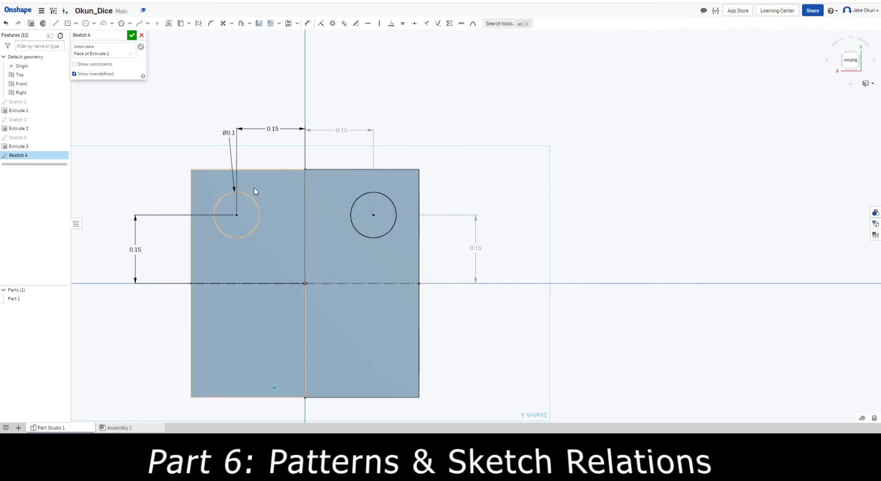
- Start a sketch linear pattern with both circles as the patterned entities
click(279, 23)
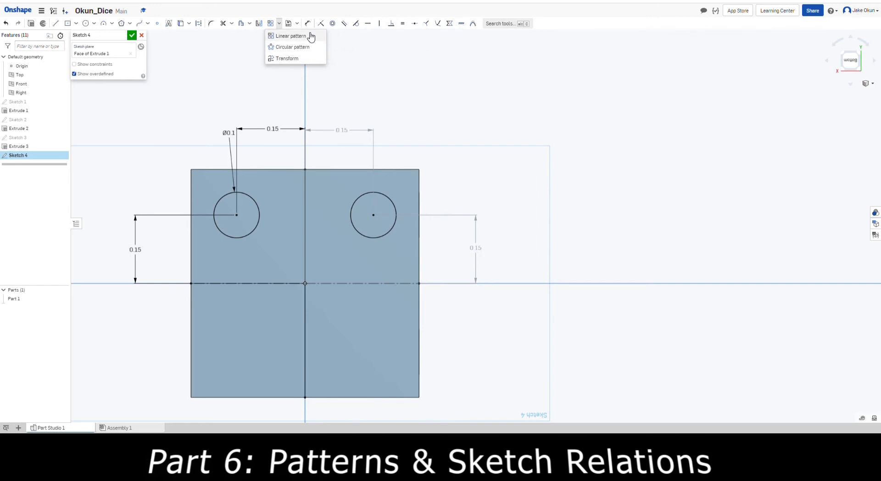
click(291, 36)
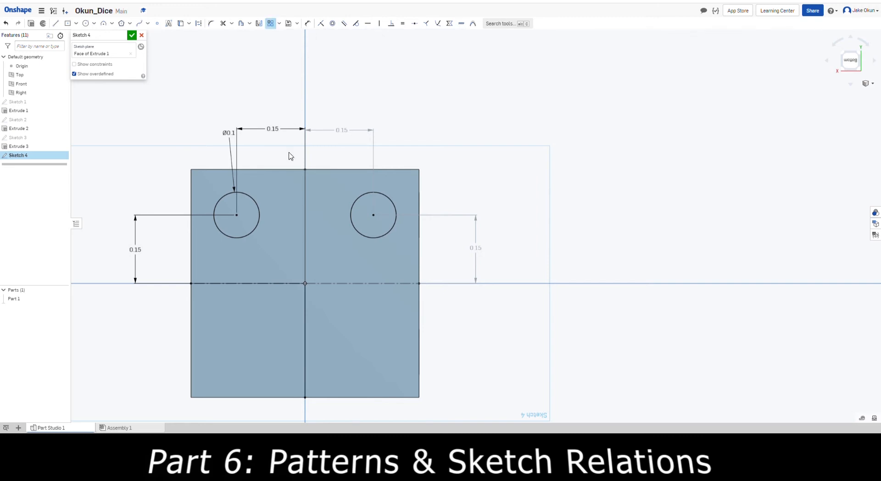
click(259, 226)
click(354, 231)
- Set the linear pattern's instance count to 1 in the horizontal direction and 3 in the downward direction
scroll(312, 227, up, 5)
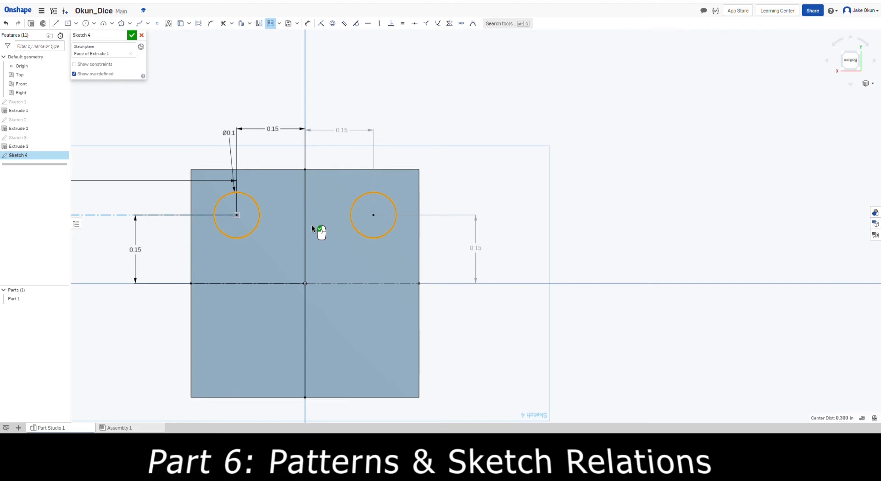
scroll(312, 226, up, 5)
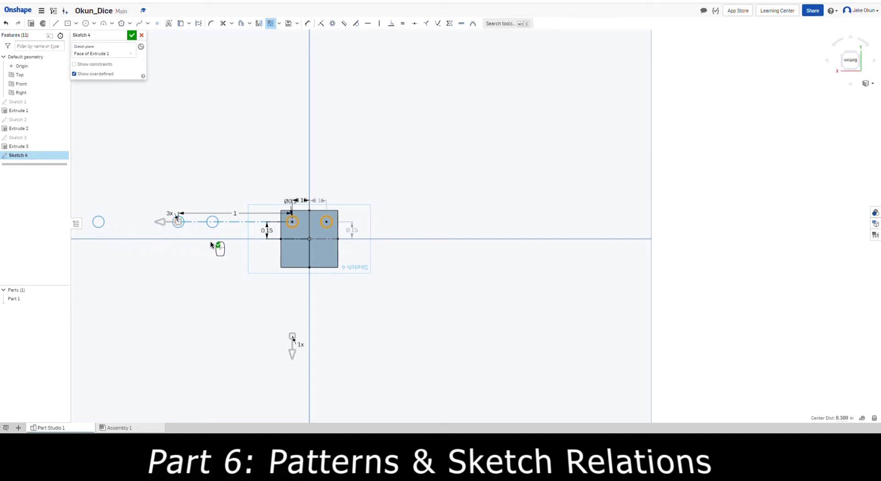
scroll(191, 230, down, 5)
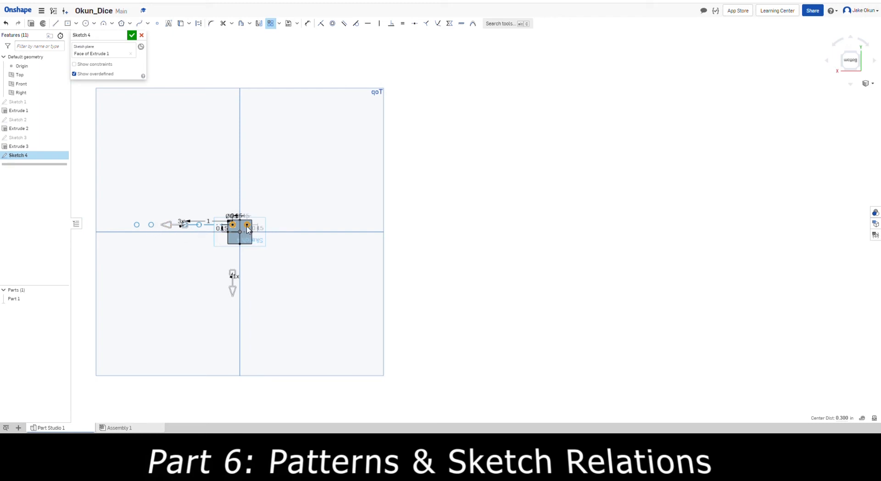
scroll(239, 237, up, 1)
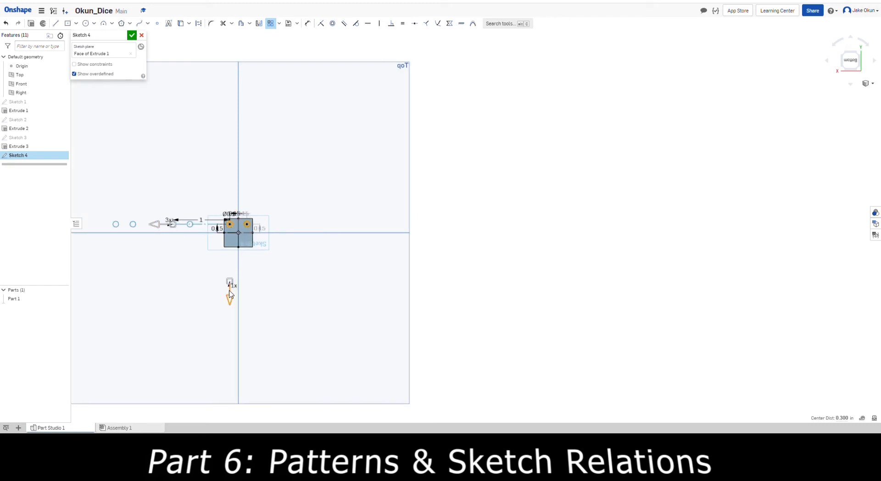
scroll(230, 296, up, 1)
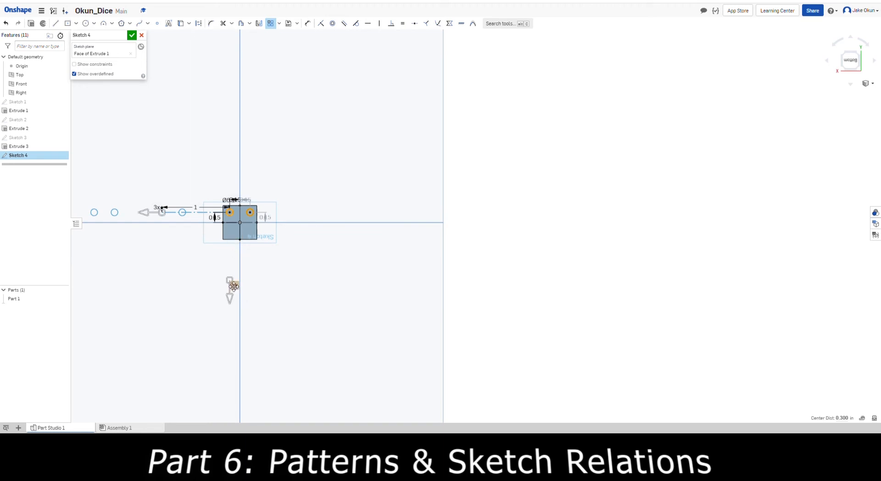
double_click(158, 207)
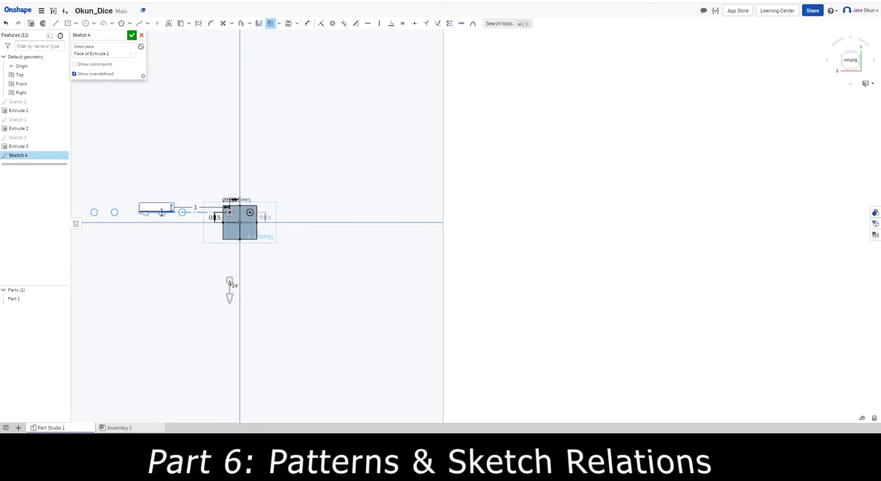
text(1)
key(Return)
double_click(237, 286)
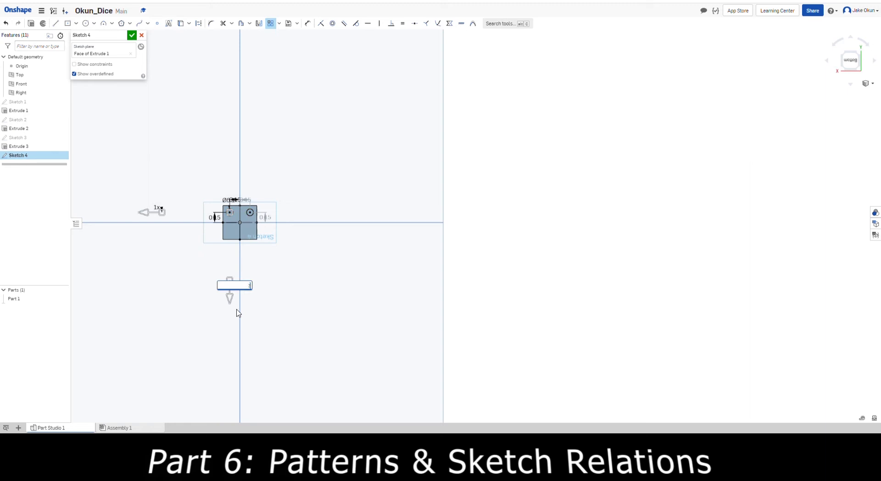
text(3)
key(Return)
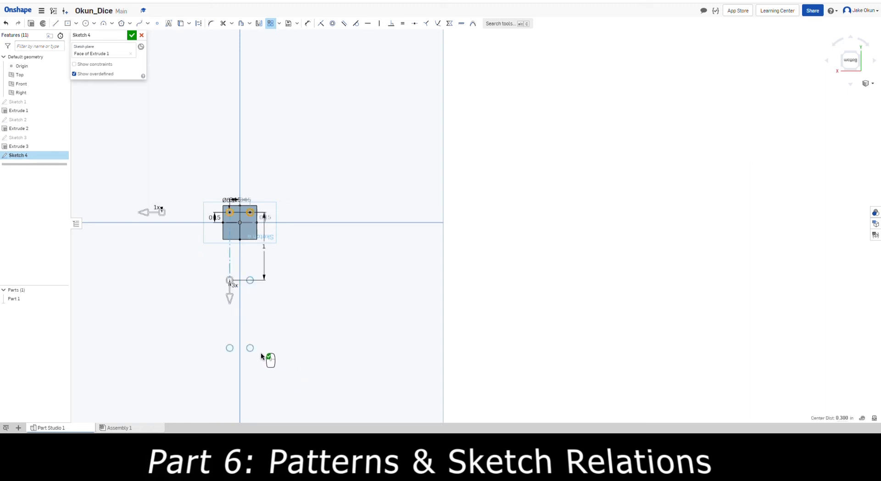
mouse_move(231, 296)
mouse_down()
mouse_move(232, 272)
mouse_move(230, 306)
mouse_up()
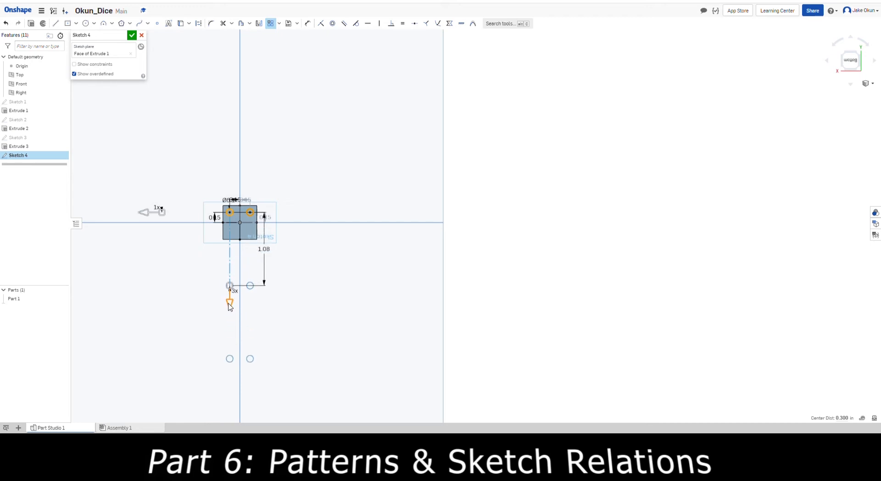
drag(228, 303, 231, 234)
scroll(241, 224, up, 5)
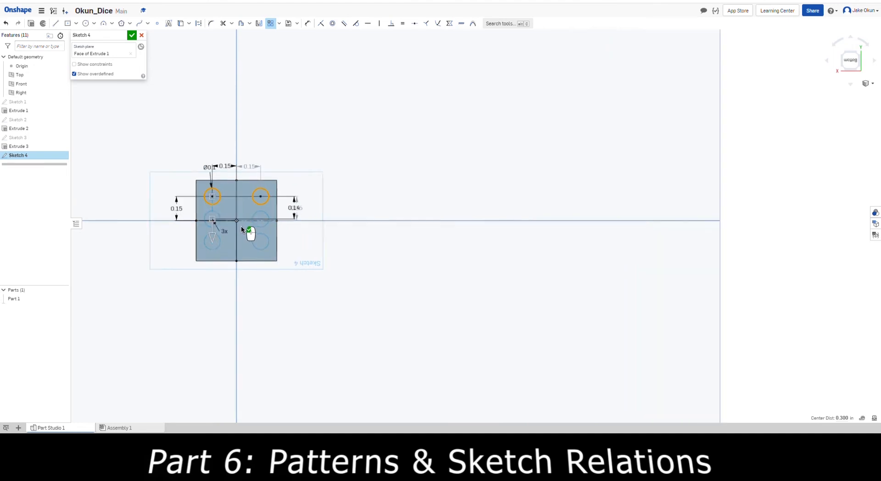
scroll(217, 215, up, 4)
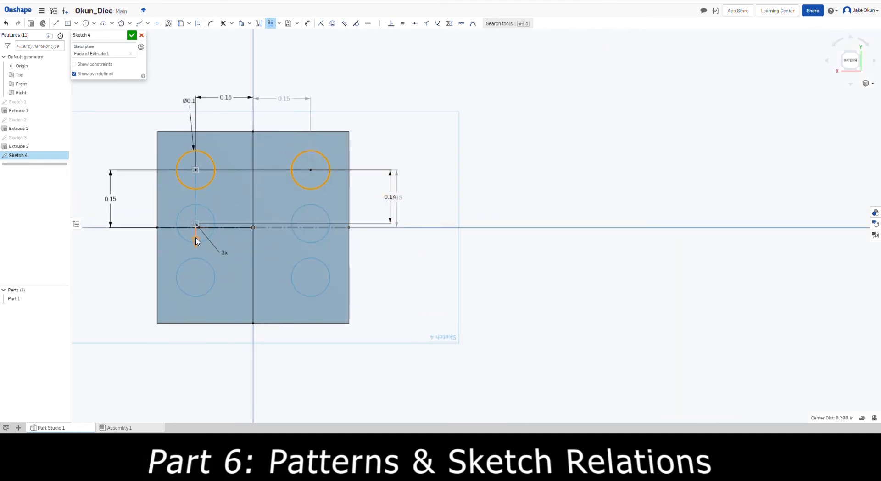
drag(196, 241, 202, 245)
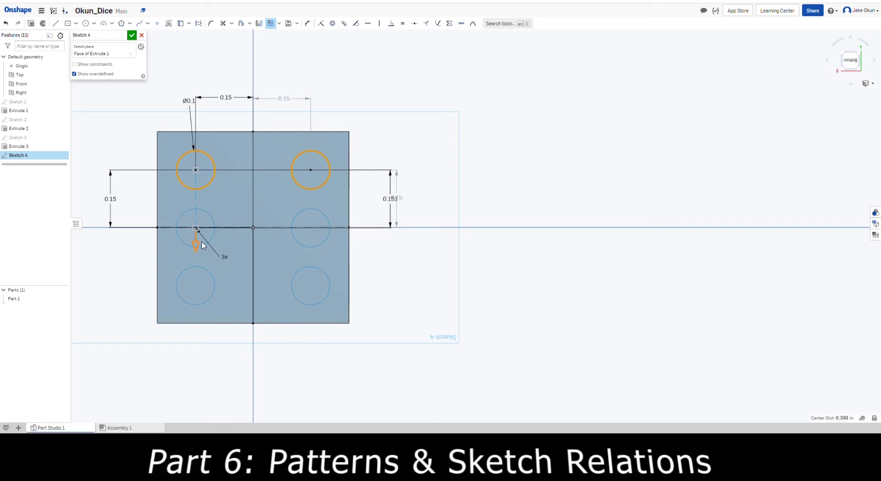
drag(203, 245, 202, 244)
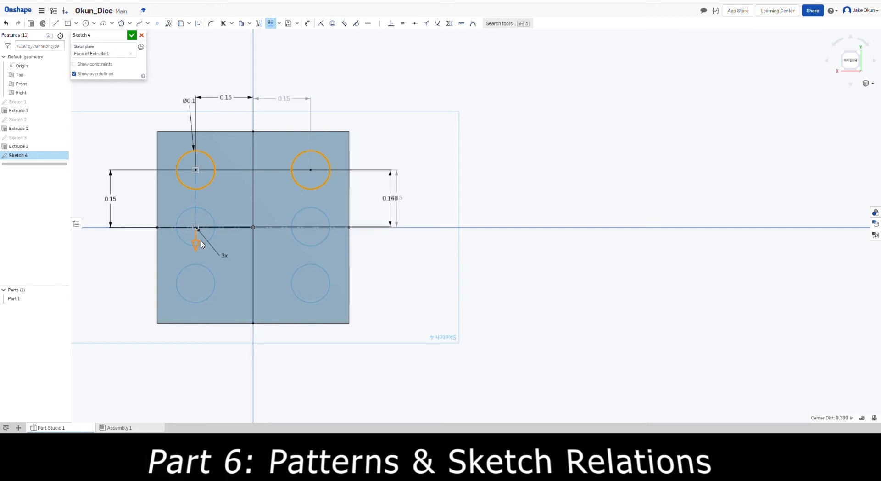
drag(201, 244, 205, 243)
double_click(390, 198)
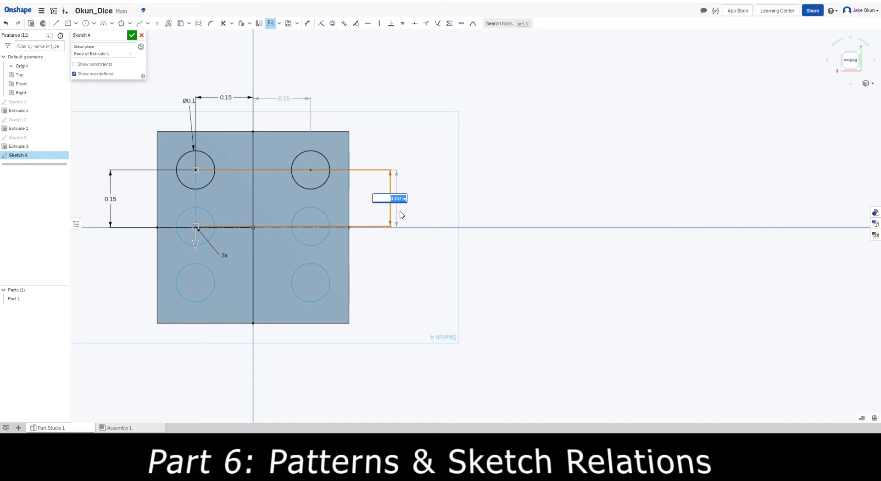
text(0.15)
key(Return)
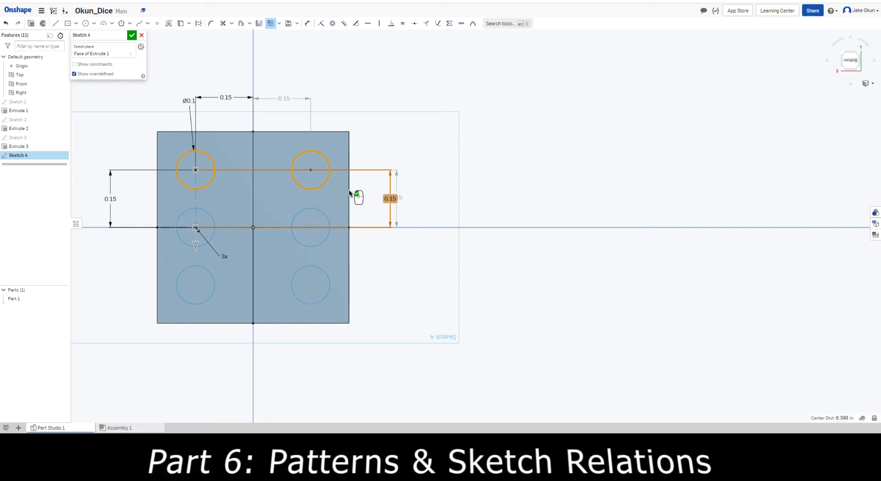
key(Escape)
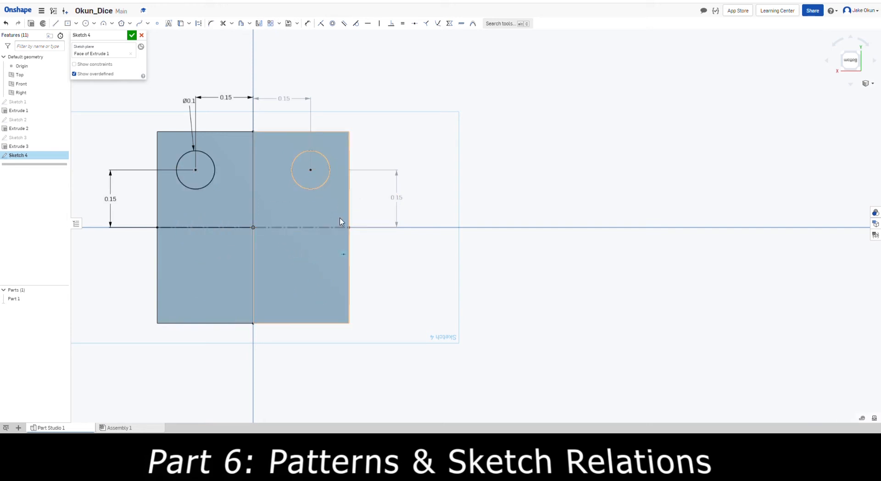
- Start a new sketch linear pattern with both circles as the patterned entities
click(270, 23)
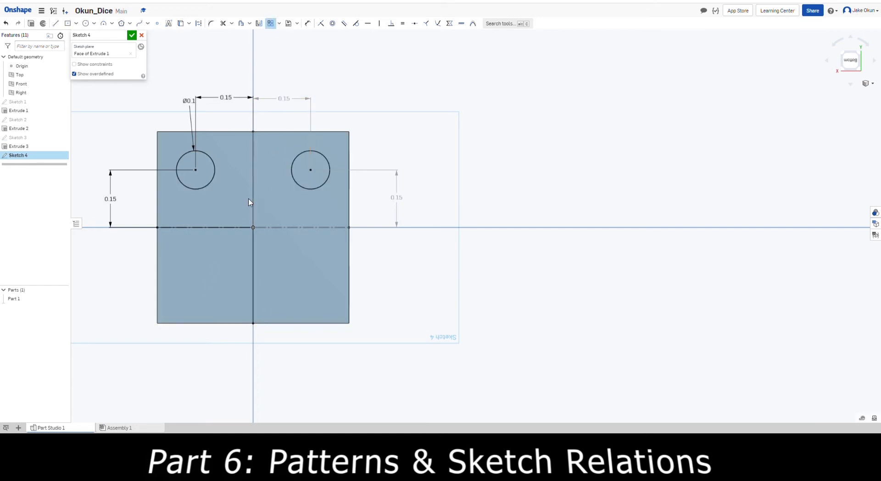
scroll(247, 225, down, 3)
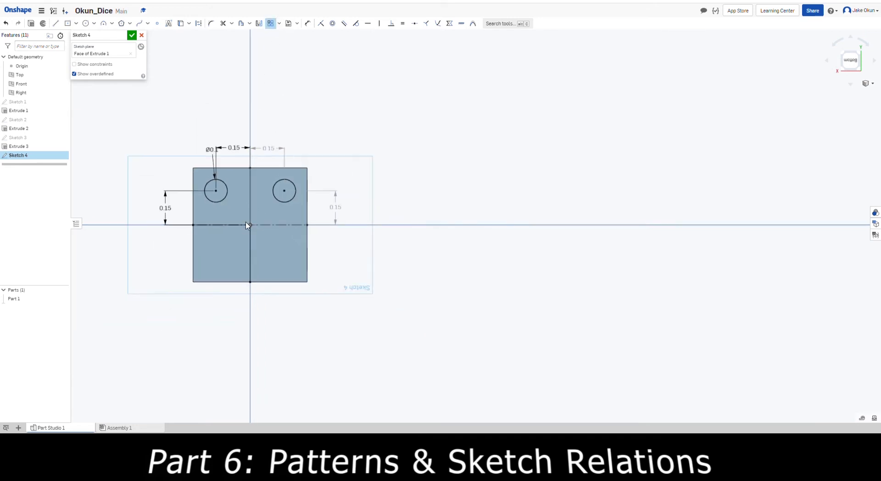
click(219, 203)
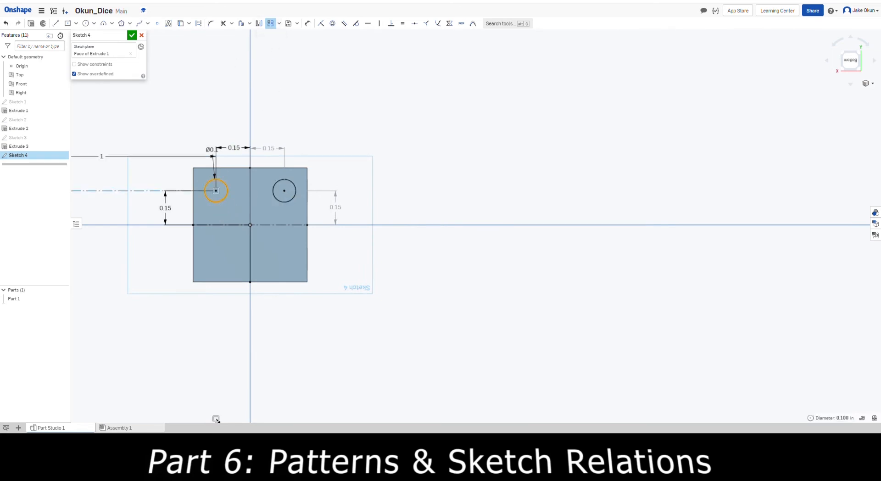
click(285, 200)
scroll(248, 229, down, 3)
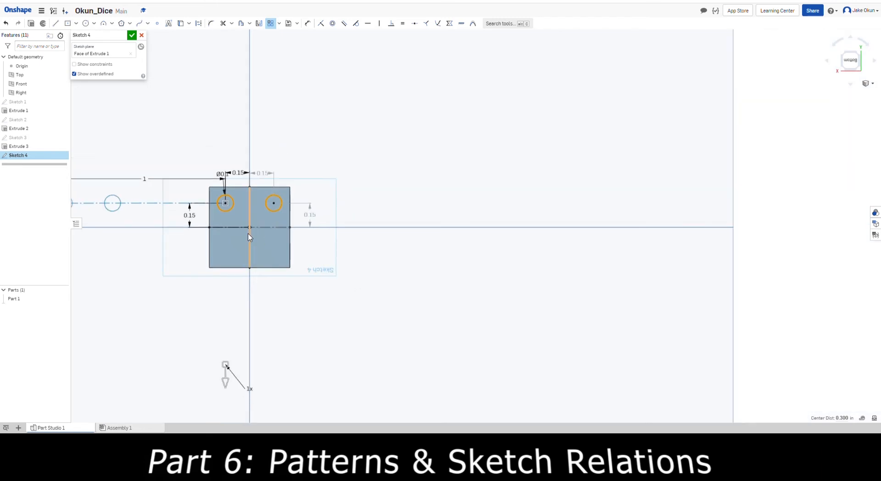
- Set the pattern to 1 instance in the horizontal direction and 3 instances in the downward direction
scroll(156, 204, down, 1)
click(105, 199)
text(1)
key(Return)
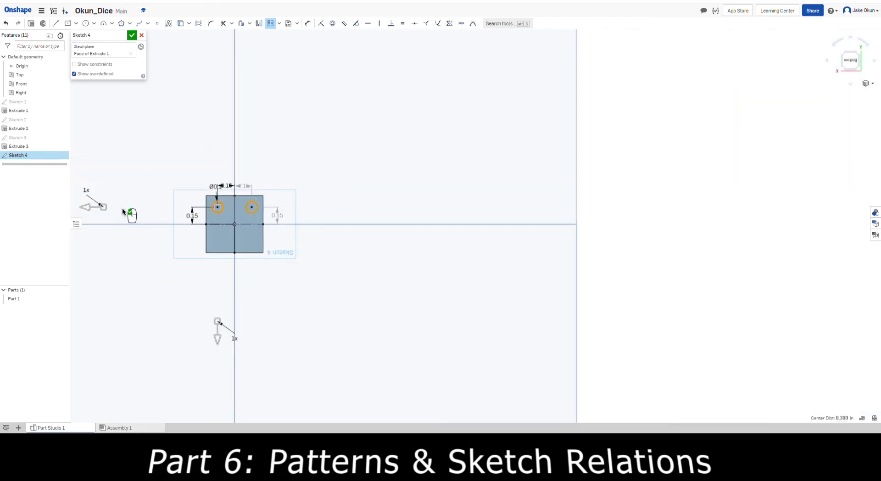
click(234, 339)
text(3)
key(Return)
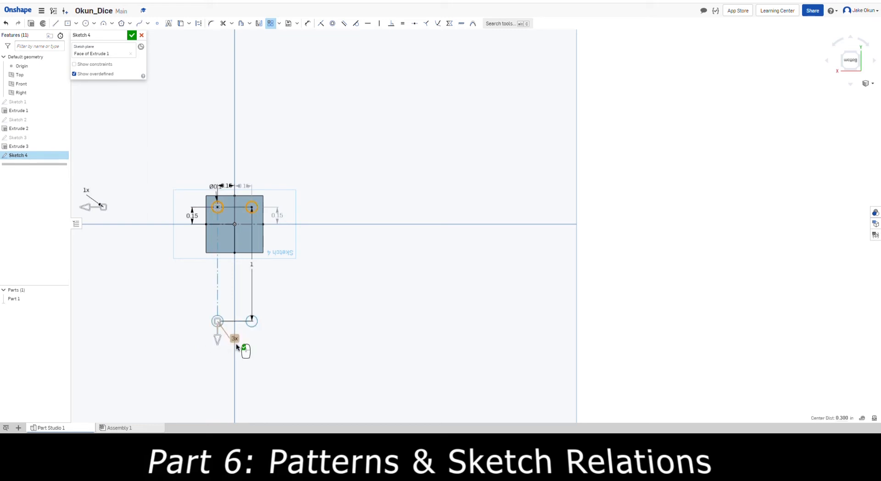
- Set the downward pattern spacing to 0.15 in, apply the pattern and finish the sketch
drag(219, 338, 253, 246)
scroll(250, 223, up, 8)
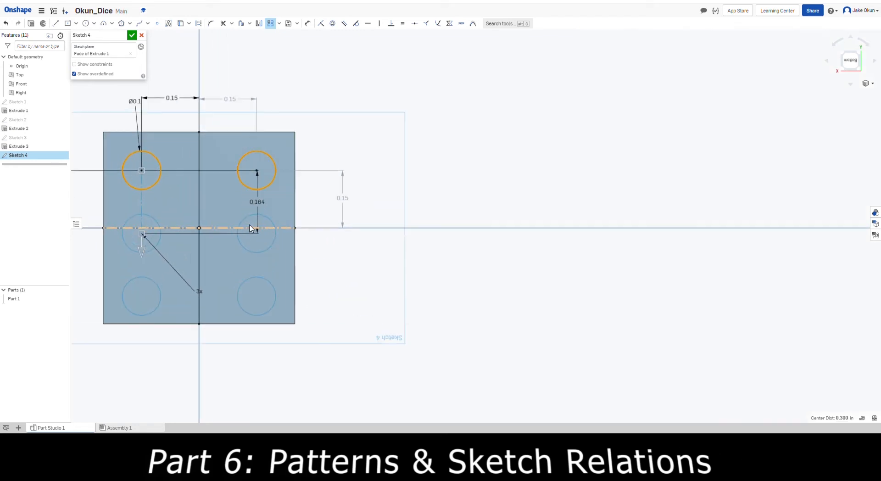
double_click(260, 192)
text(0.15)
key(Return)
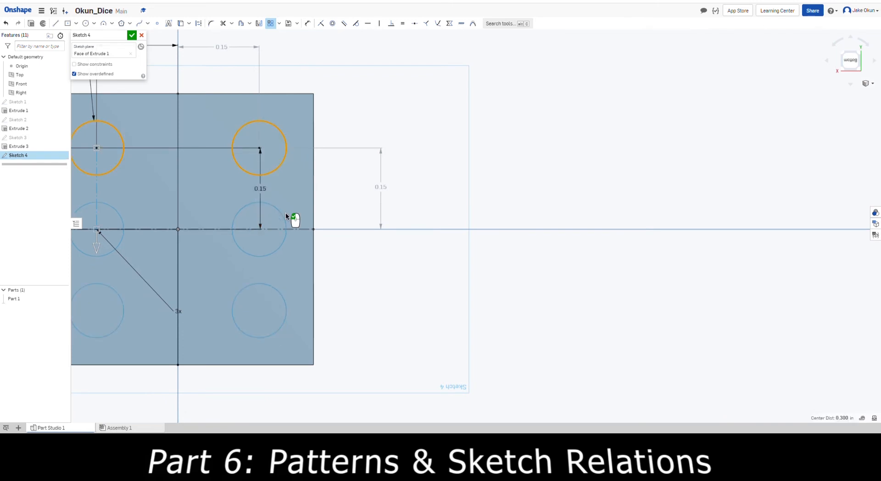
scroll(286, 212, down, 2)
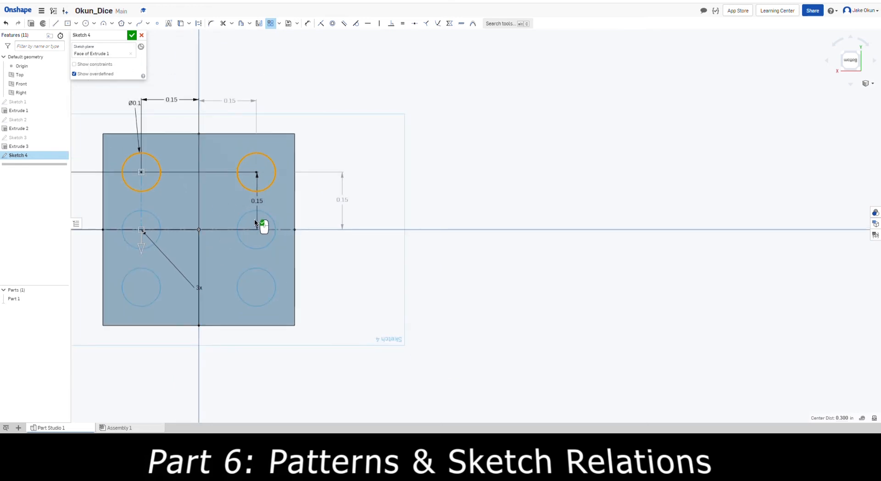
click(271, 23)
scroll(165, 250, up, 1)
scroll(115, 202, down, 2)
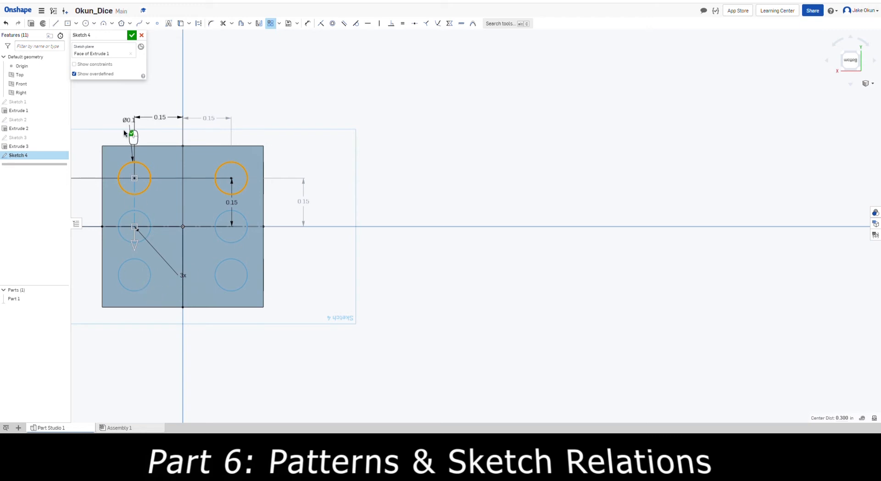
click(131, 36)
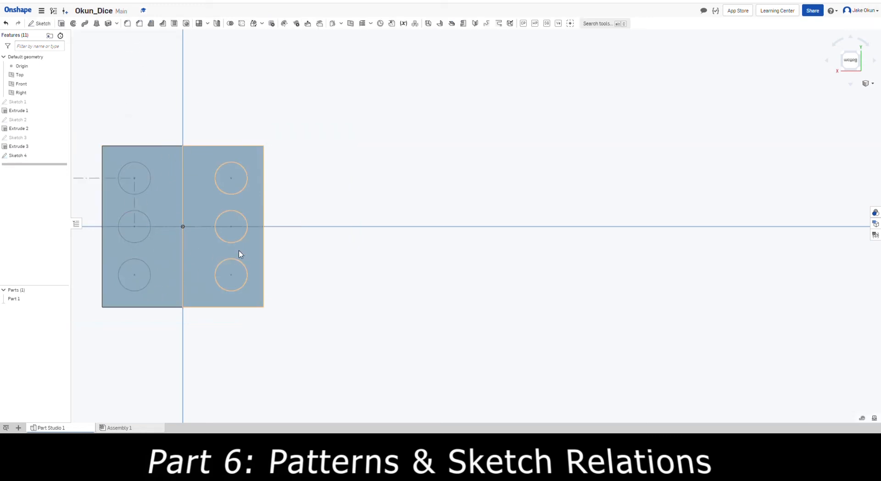
- Reopen Sketch 4 and add a driven dimension from the horizontal construction line to the center of the mirrored column's lowest circle
scroll(137, 271, down, 10)
scroll(96, 241, up, 5)
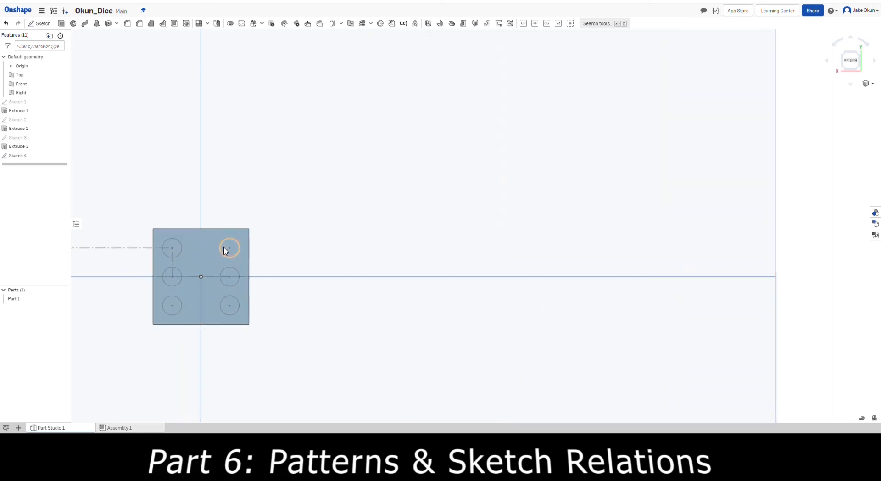
double_click(21, 156)
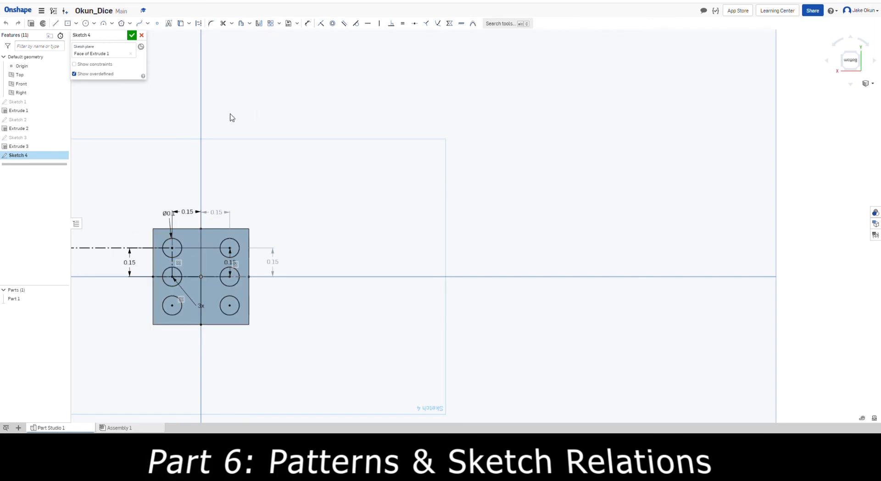
click(307, 23)
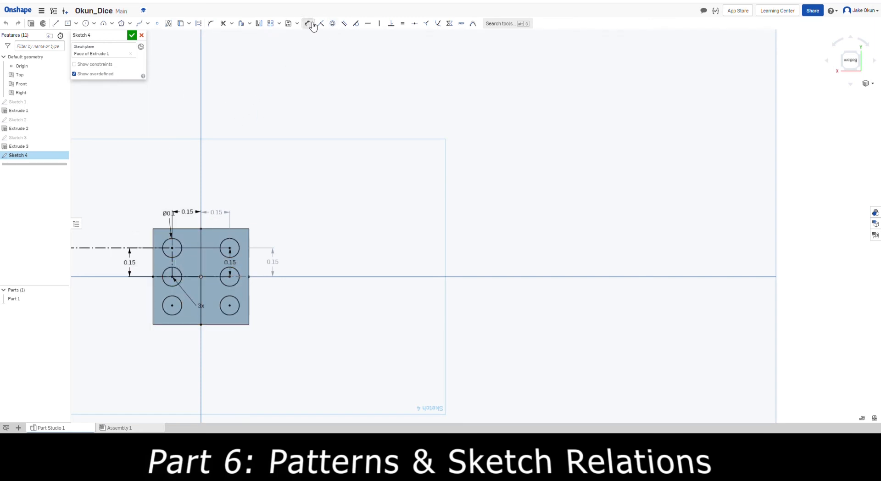
click(234, 276)
click(230, 305)
click(287, 286)
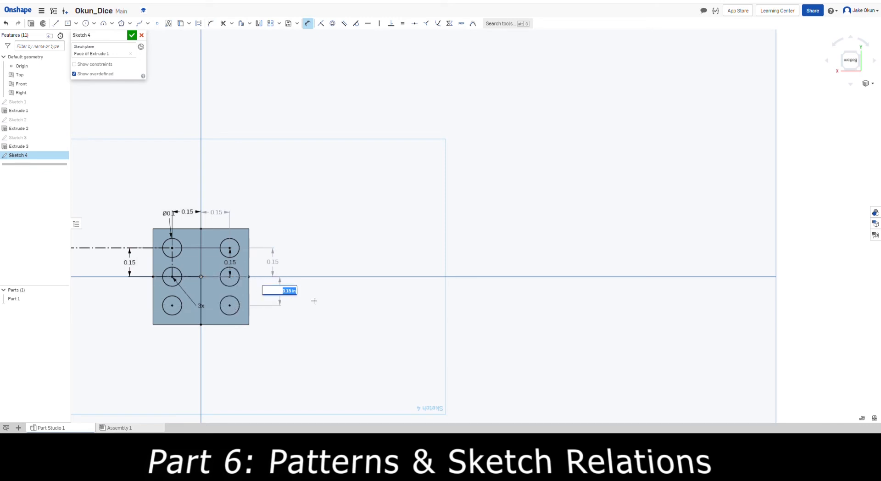
key(Return)
- Extrude the six circles as a blind removal with a depth of 0.025 in
click(32, 24)
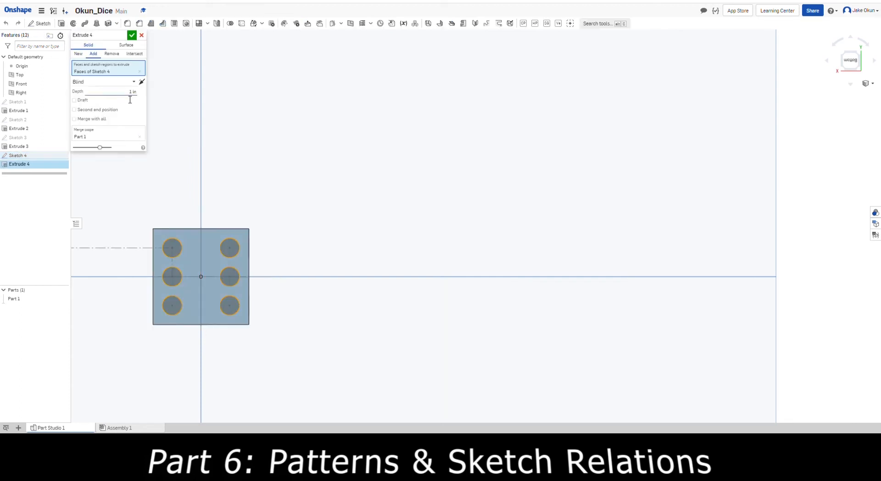
click(112, 54)
click(127, 92)
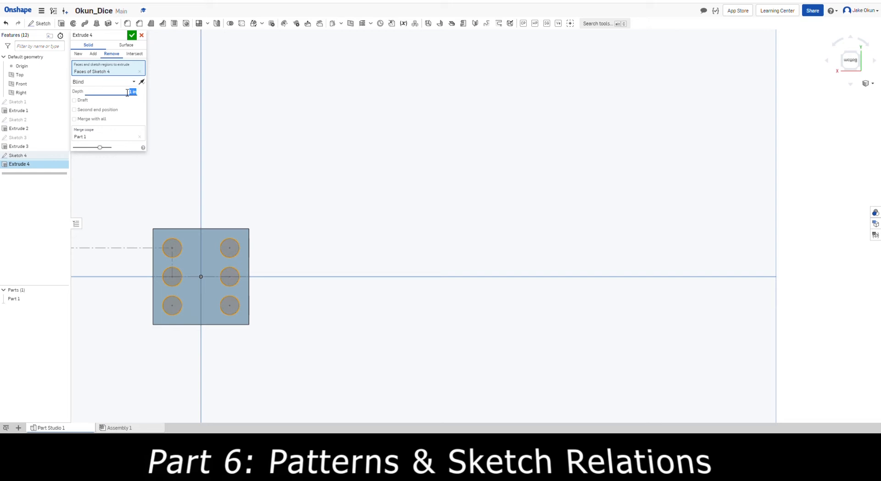
text(0.025)
key(Return)
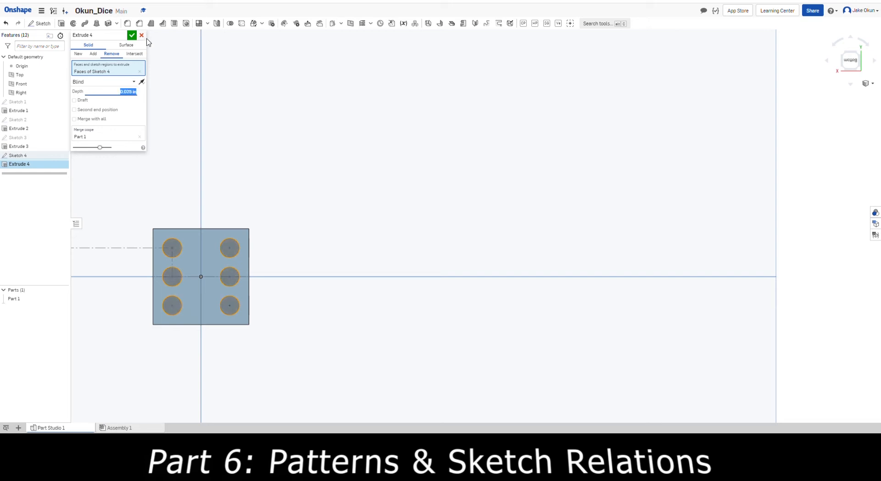
click(132, 35)
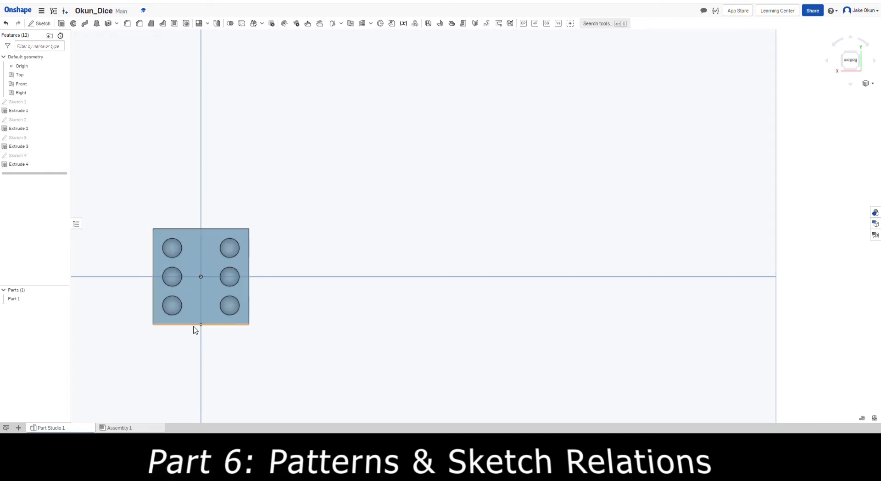
- Start a new sketch on the cube's blank right face
scroll(181, 293, up, 5)
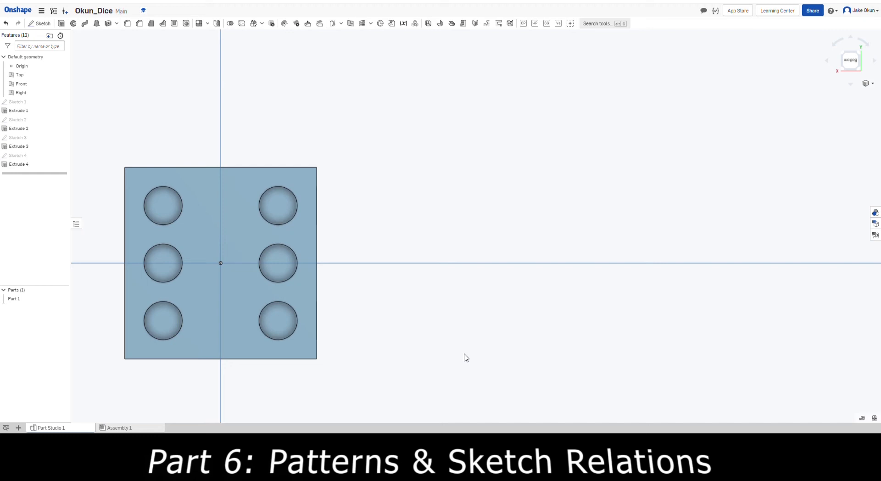
key(Left)
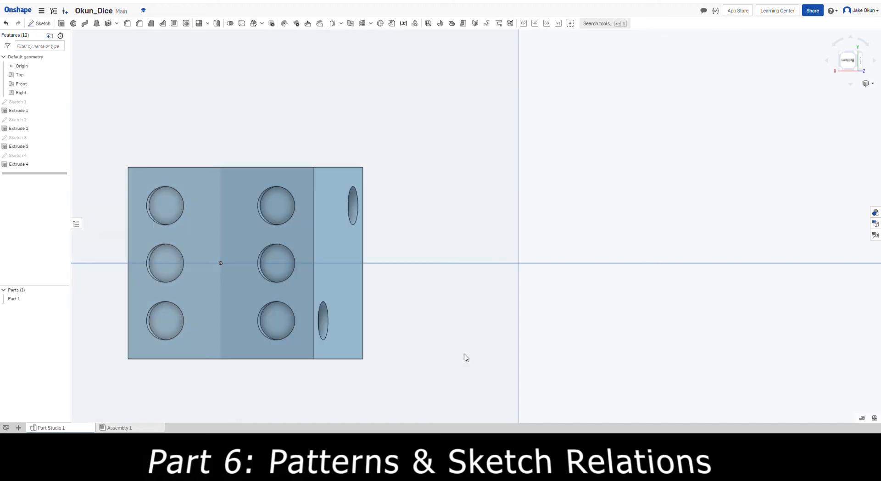
key(Right)
key(Right)
key(Right)
key(Right)
key(Right)
key(Right)
key(Right)
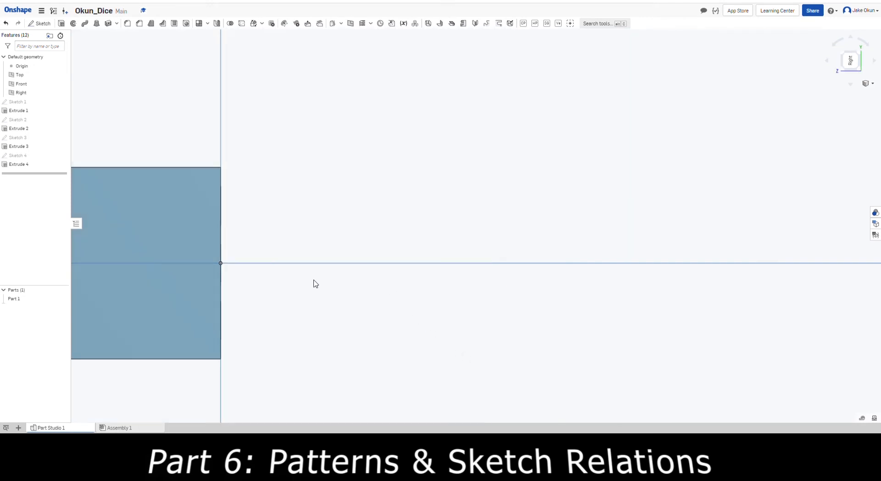
scroll(257, 294, down, 3)
scroll(105, 277, up, 3)
scroll(105, 277, up, 2)
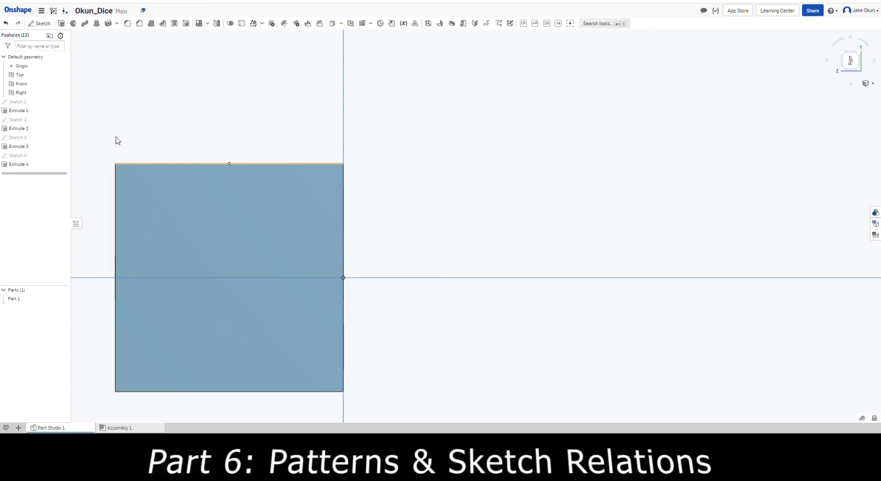
click(50, 26)
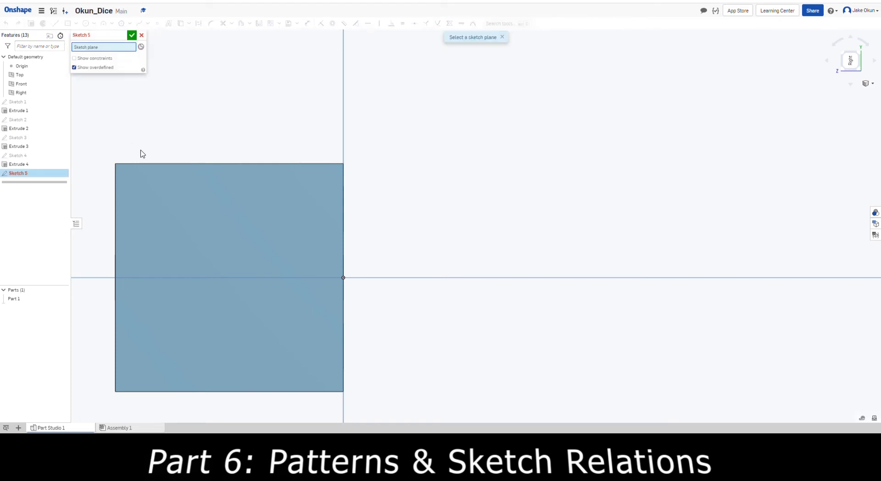
click(158, 200)
scroll(158, 200, down, 8)
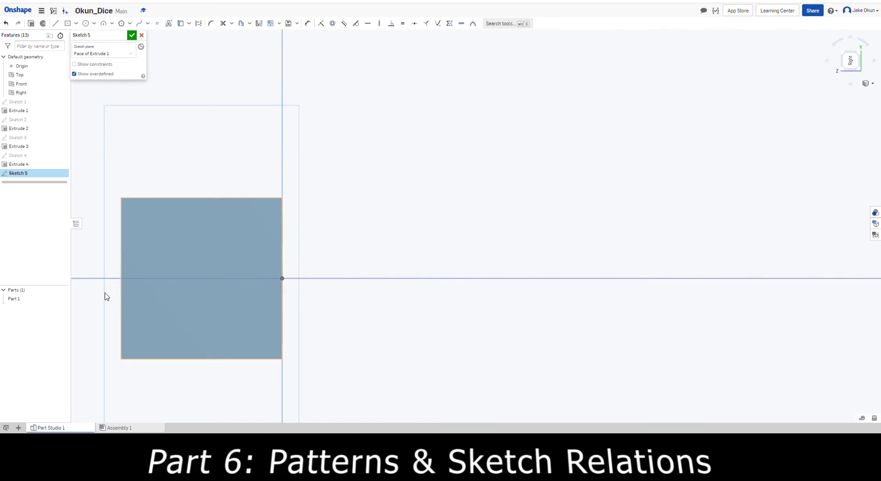
scroll(77, 297, up, 5)
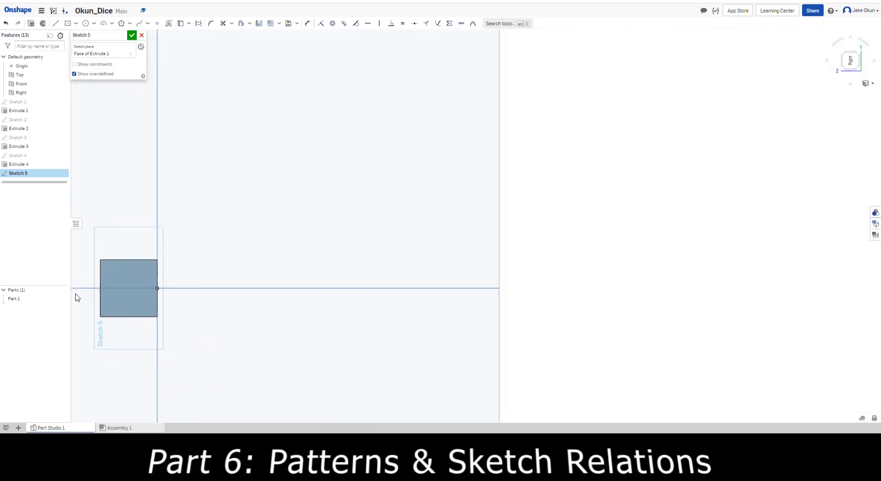
scroll(76, 300, up, 5)
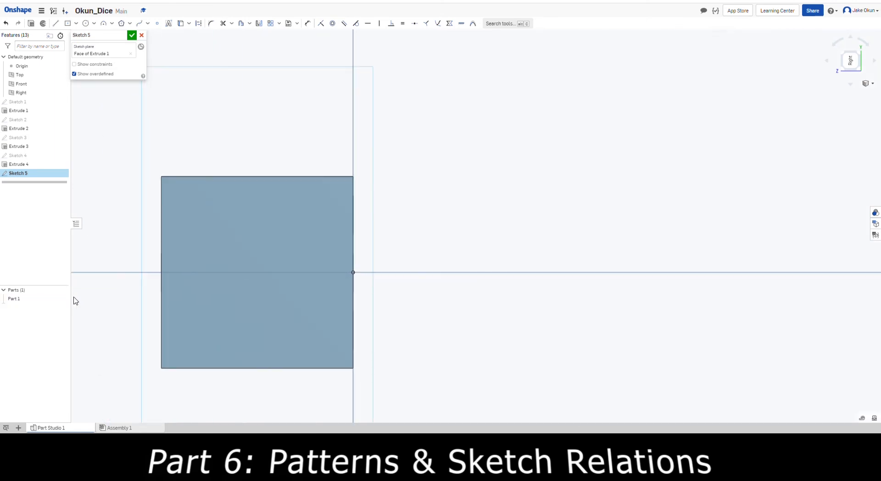
- Draw a vertical construction line on the face between the midpoints of its upper and lower edges
middle_drag(75, 300, 199, 247)
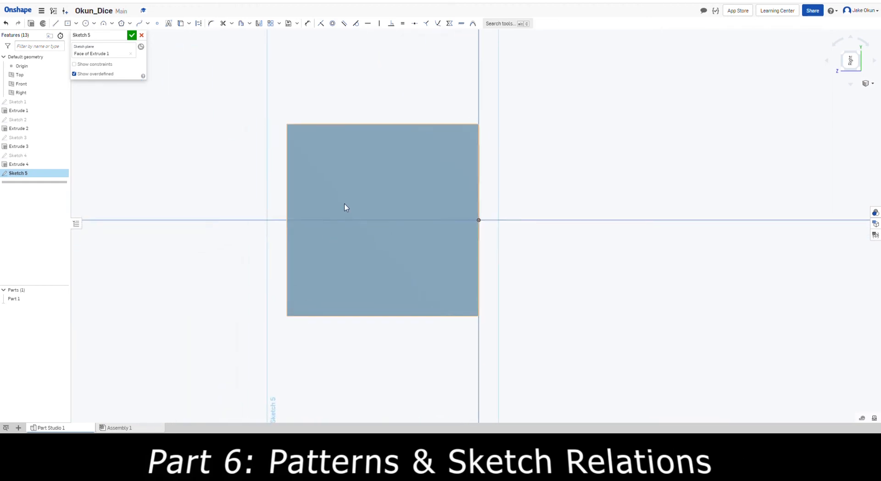
scroll(394, 247, up, 2)
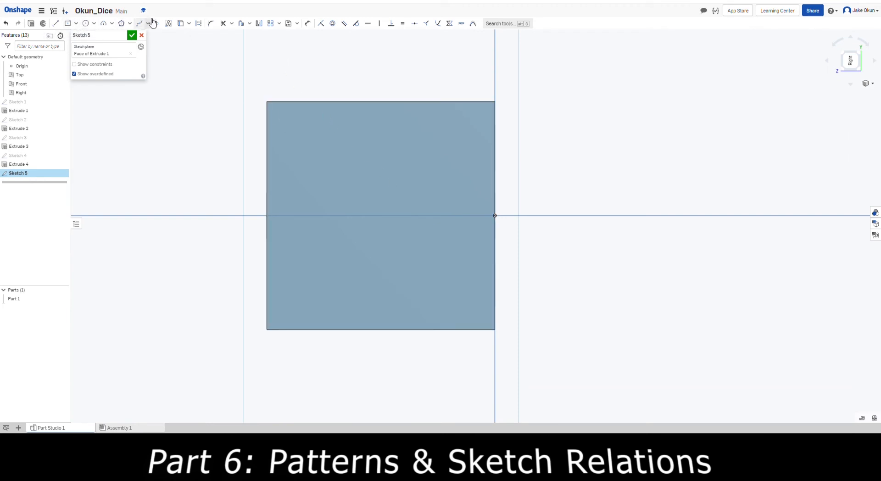
click(198, 26)
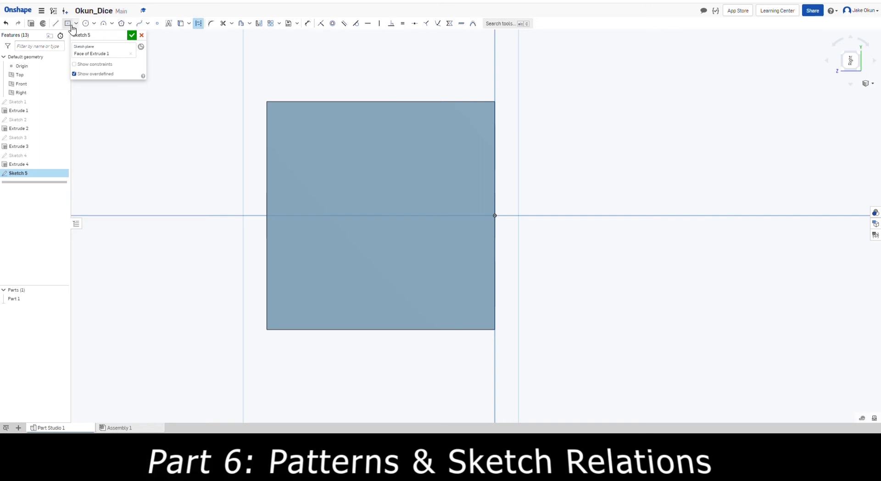
click(385, 107)
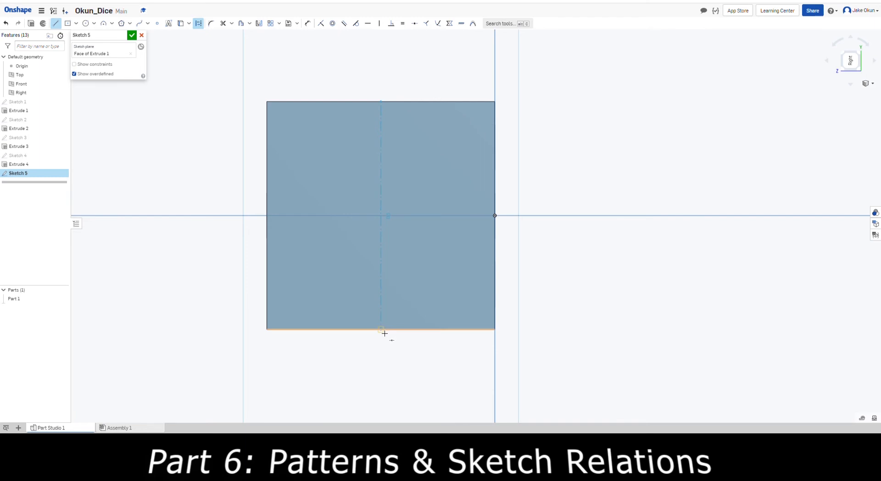
click(385, 332)
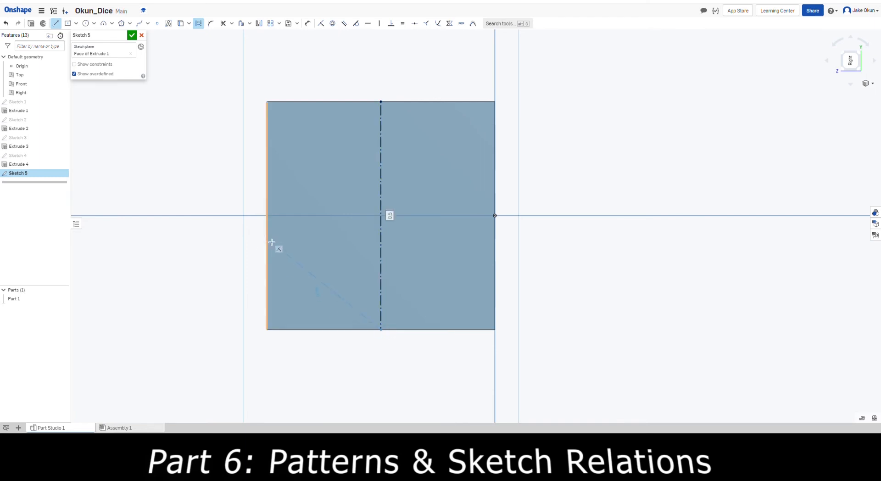
key(Escape)
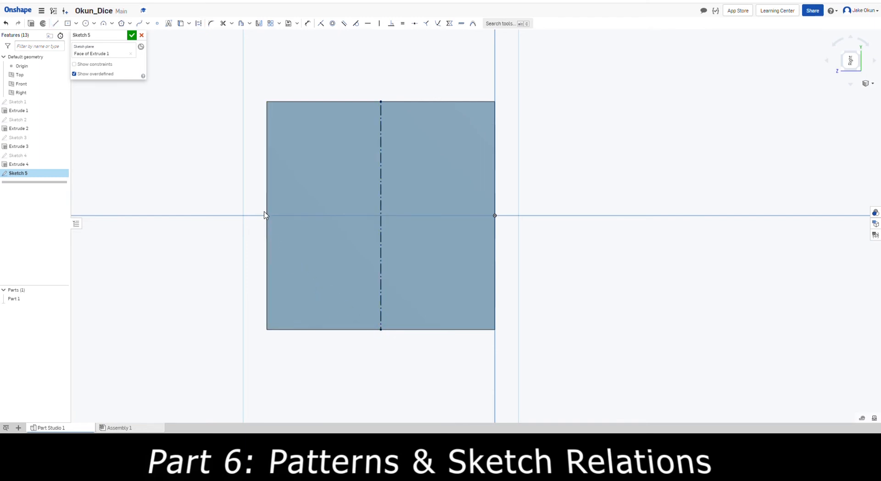
- Draw a horizontal construction line across the face from the left edge's midpoint to the origin
key(l)
click(198, 23)
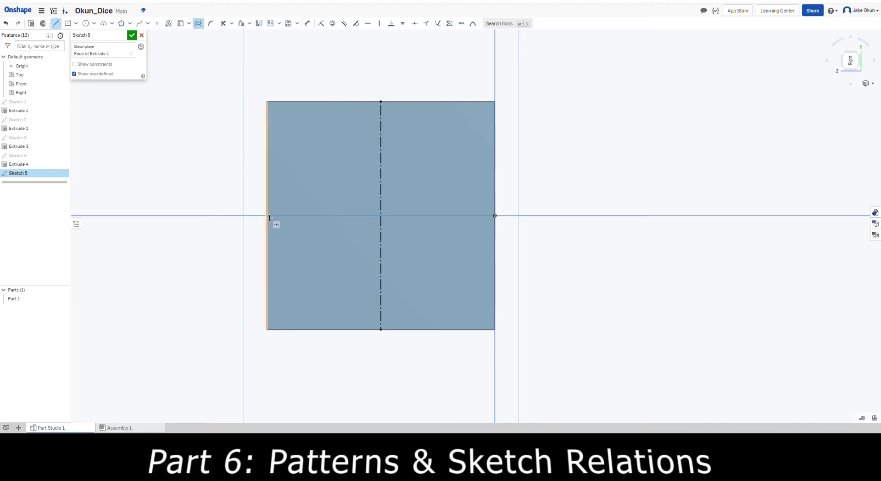
click(498, 219)
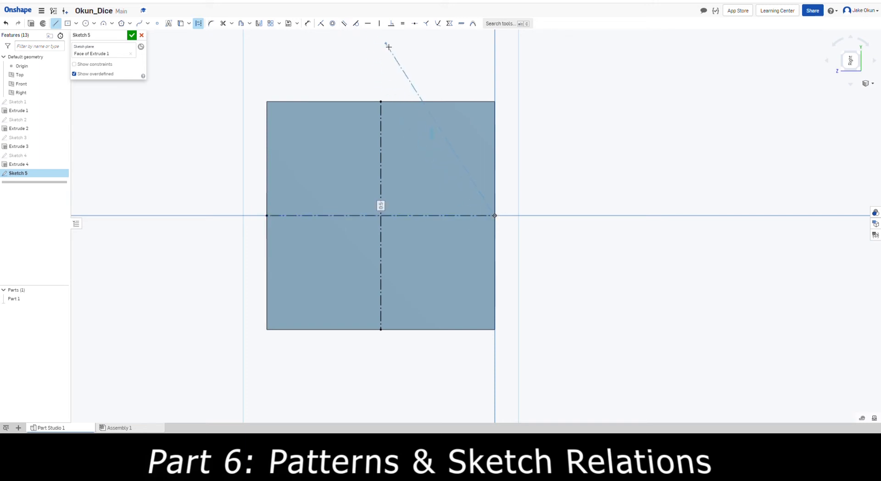
key(Escape)
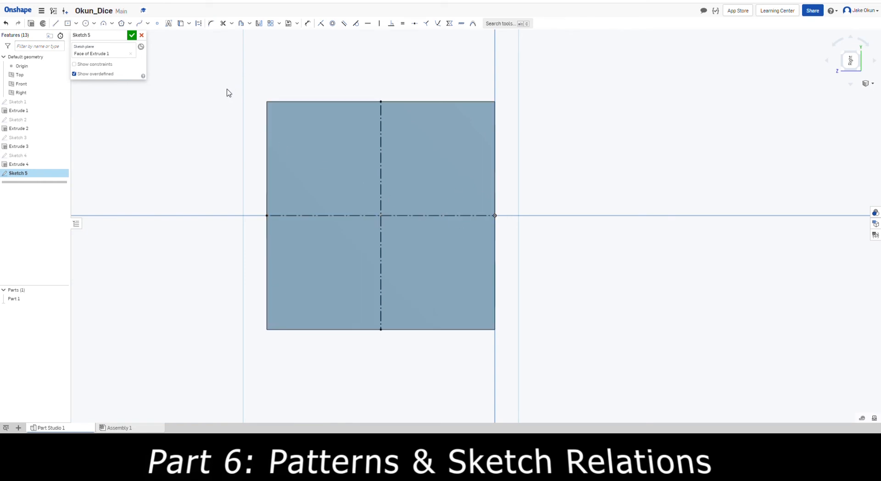
- Sketch a circle about 0.134 in across at the construction lines' intersection and one about 0.125 in across near the face's upper-left corner
click(89, 26)
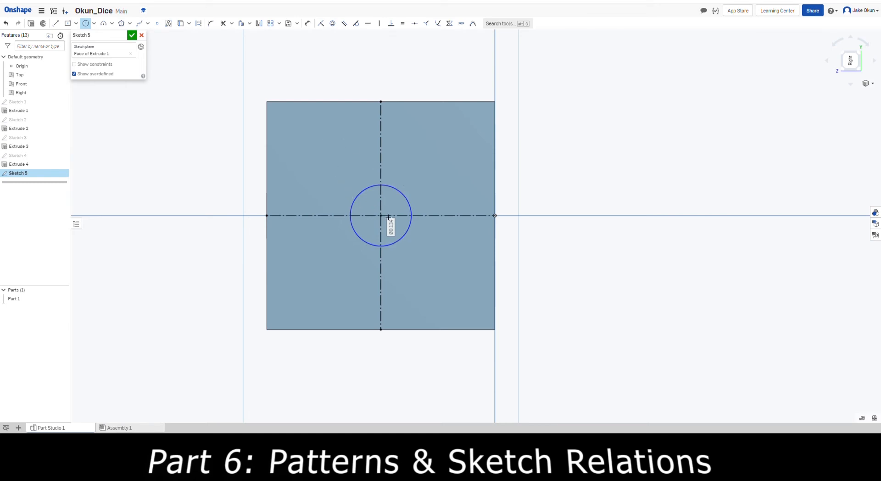
click(306, 135)
click(329, 160)
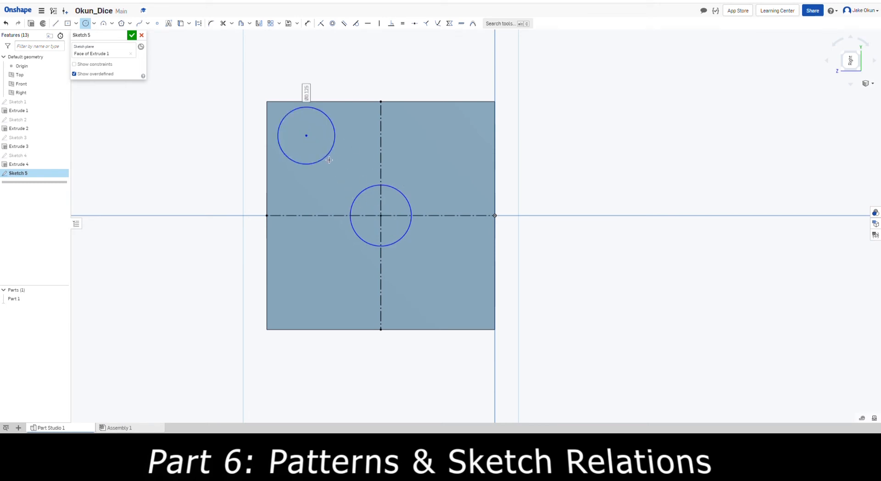
- Dimension the center circle's diameter as 0.1 in
click(309, 27)
click(412, 229)
click(615, 225)
text(0.1)
key(Return)
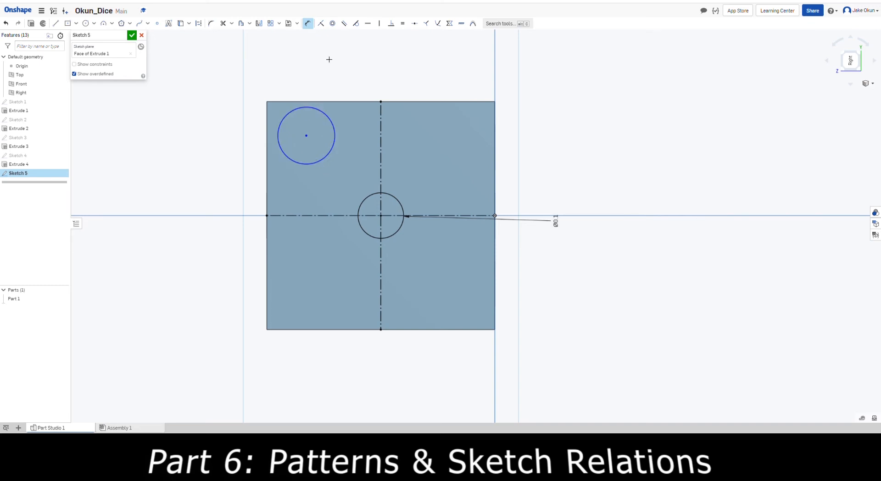
click(308, 23)
click(279, 24)
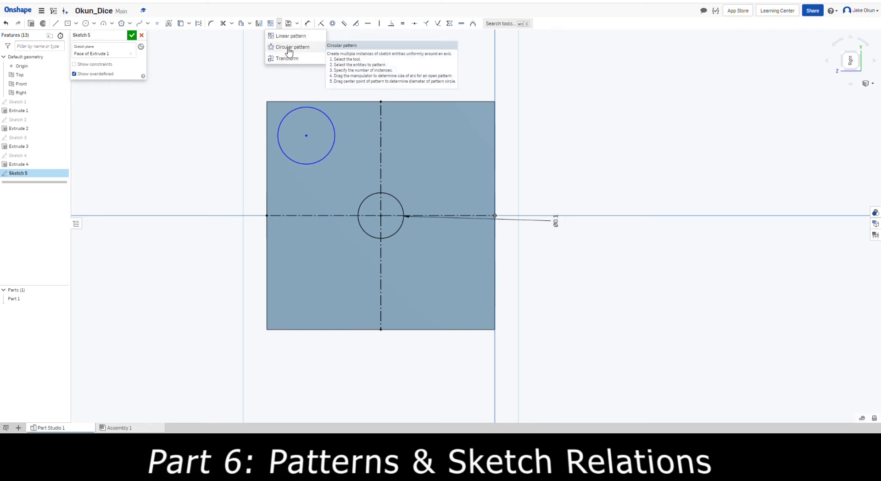
click(289, 48)
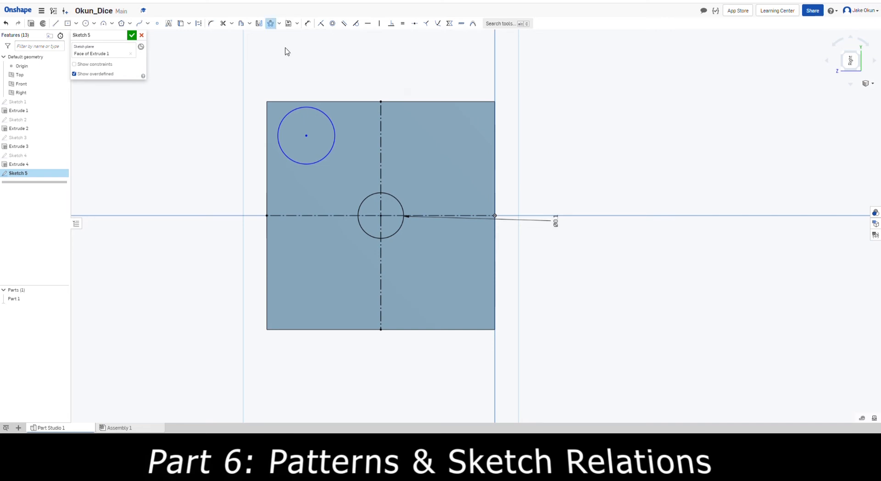
click(329, 153)
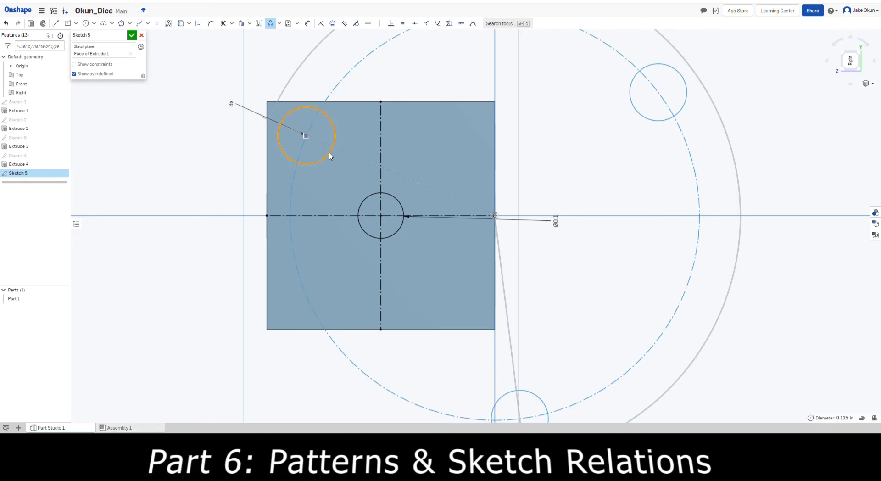
scroll(561, 239, down, 4)
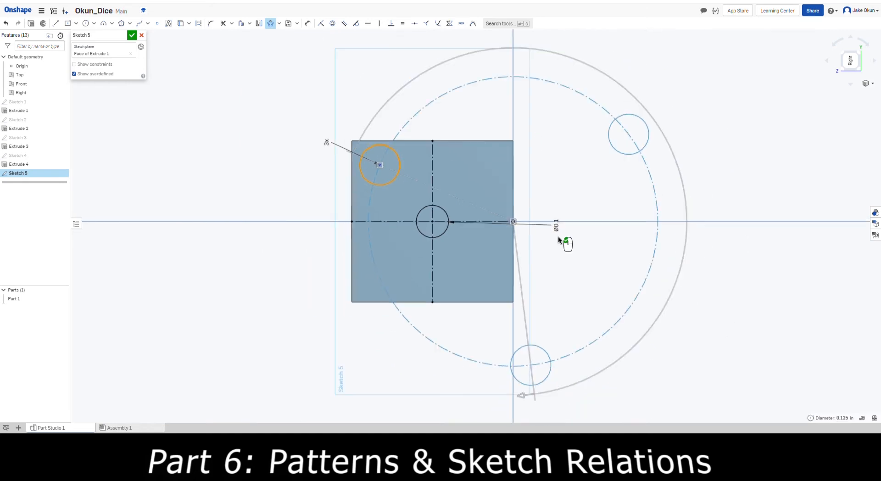
click(368, 162)
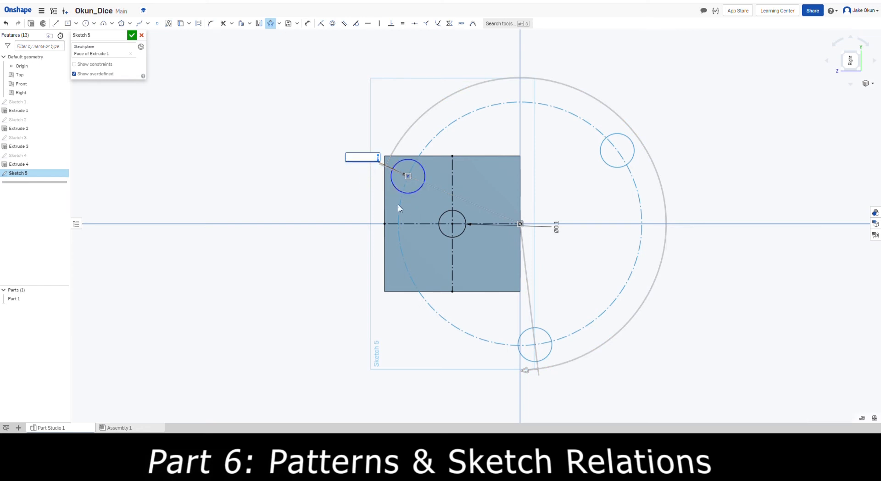
text(4)
key(Return)
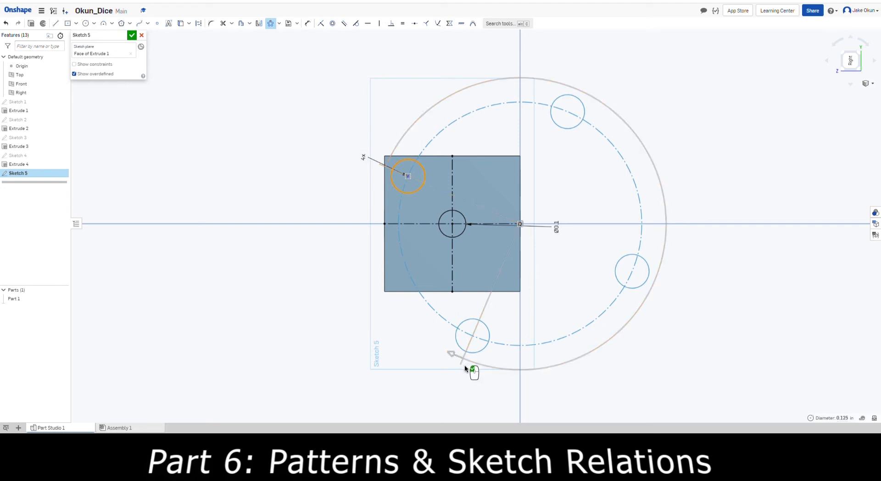
drag(520, 225, 452, 223)
scroll(463, 270, up, 3)
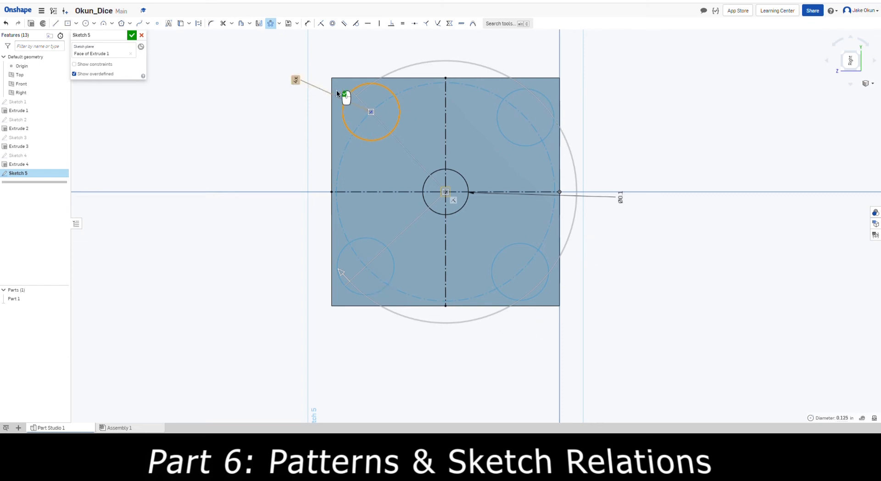
click(271, 23)
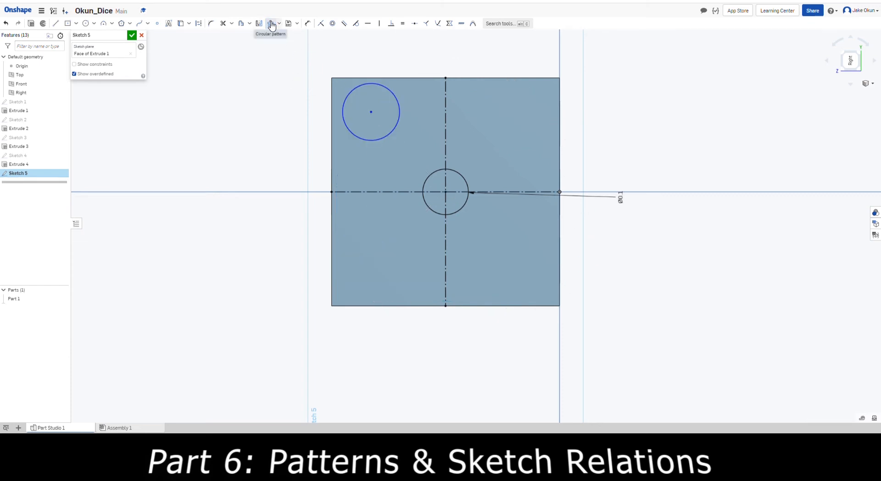
- Dimension the upper-left circle's center 0.15 in from both the vertical and the horizontal construction line
click(308, 23)
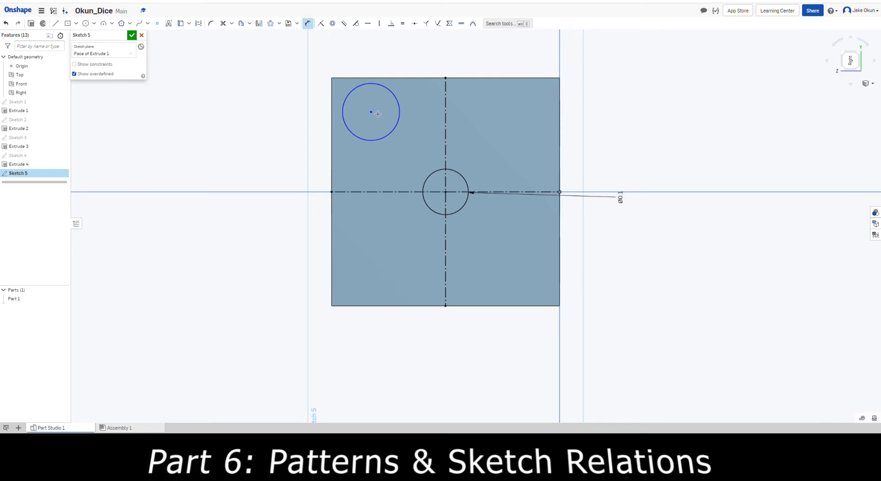
click(445, 128)
click(371, 111)
click(404, 46)
text(0.15)
key(Return)
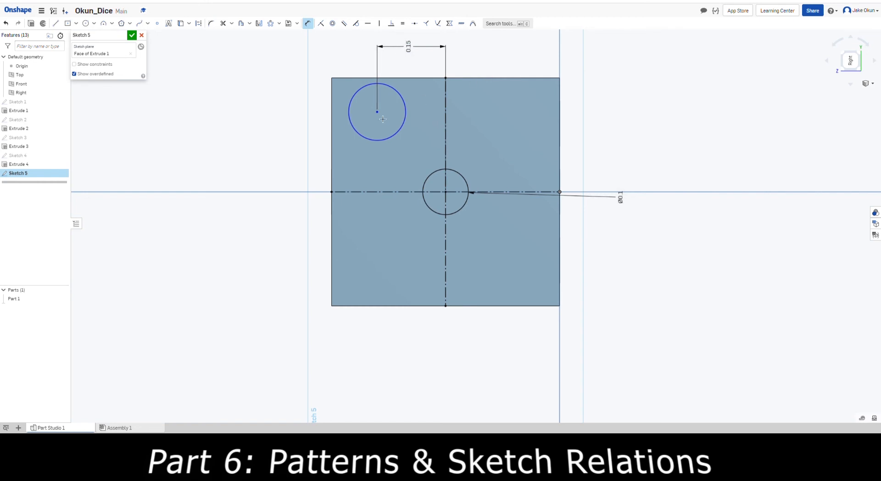
click(380, 193)
click(268, 159)
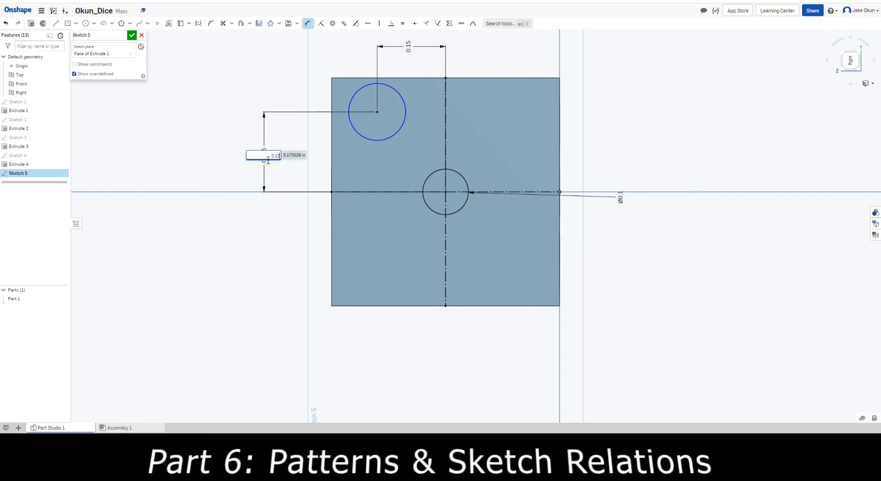
key(Return)
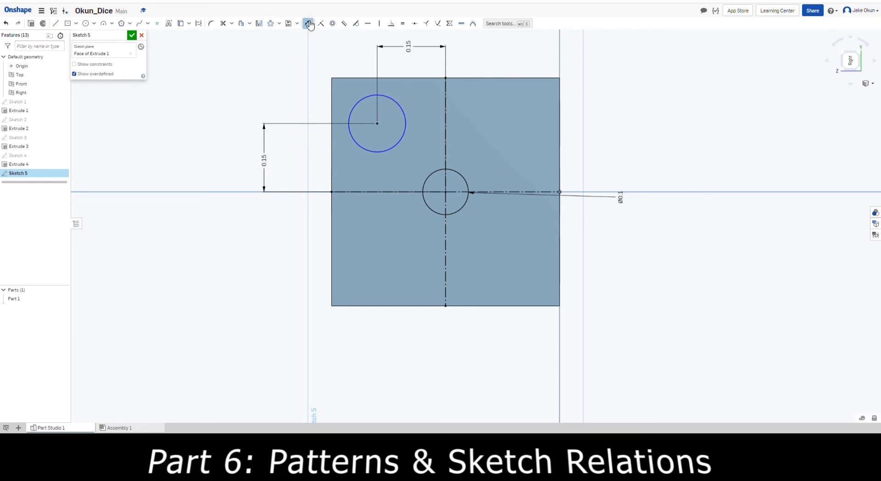
- Create a circular pattern of 4 instances of the upper-left circle around the face's center, and finish the sketch
click(271, 23)
click(399, 146)
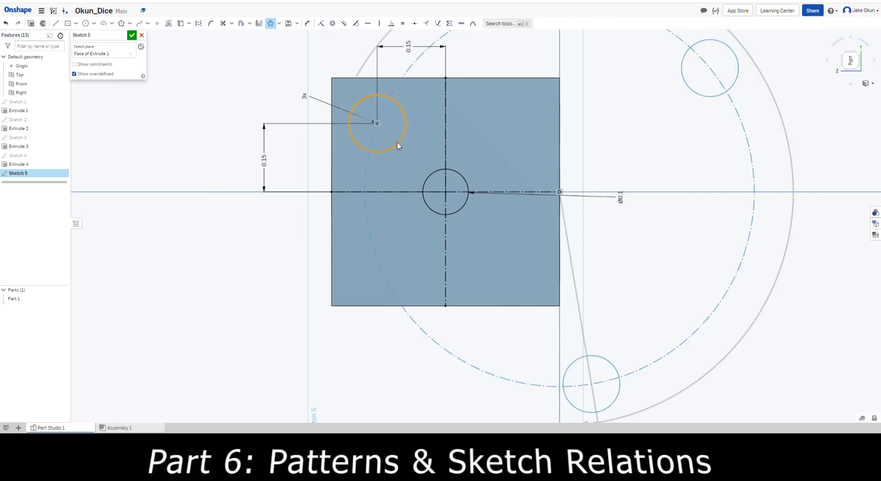
click(305, 97)
key(Return)
scroll(416, 263, down, 3)
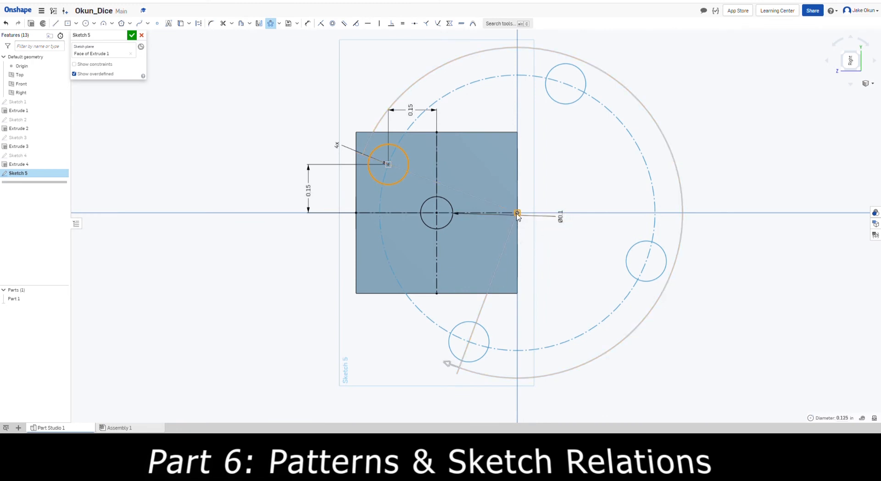
drag(517, 212, 437, 213)
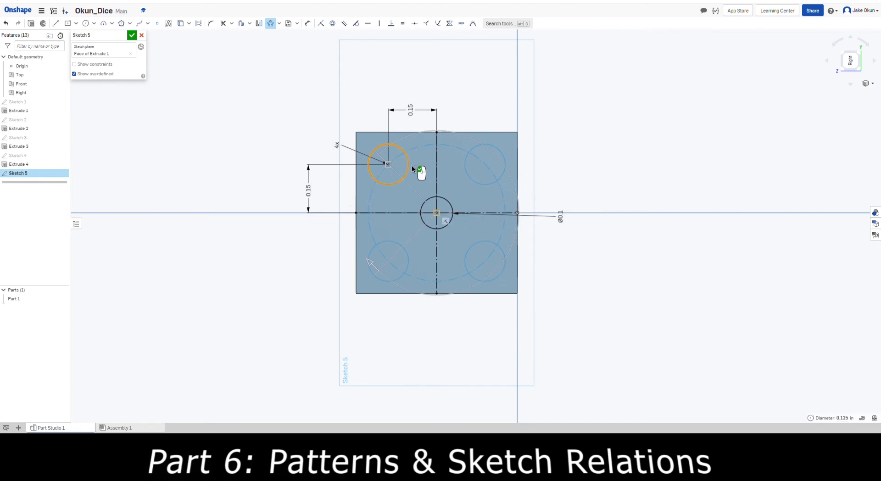
click(132, 34)
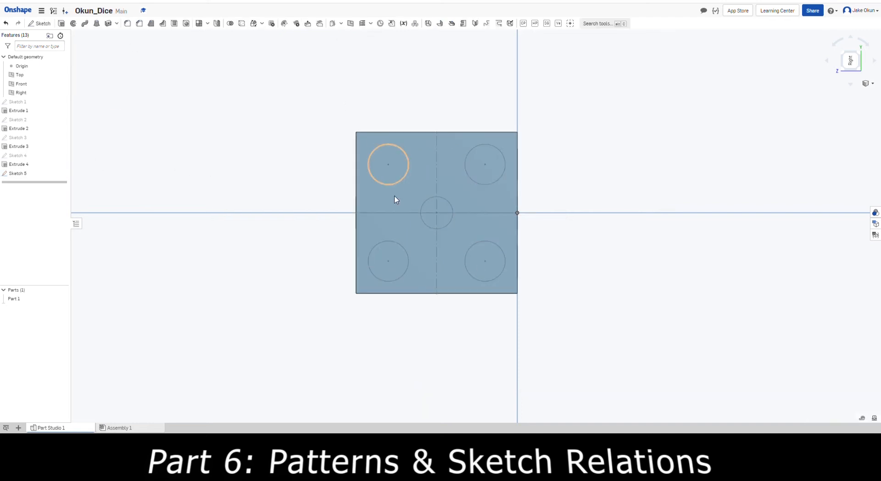
- Reopen Sketch 5 and apply an Equal constraint between the center circle and the upper-right patterned circle
double_click(14, 173)
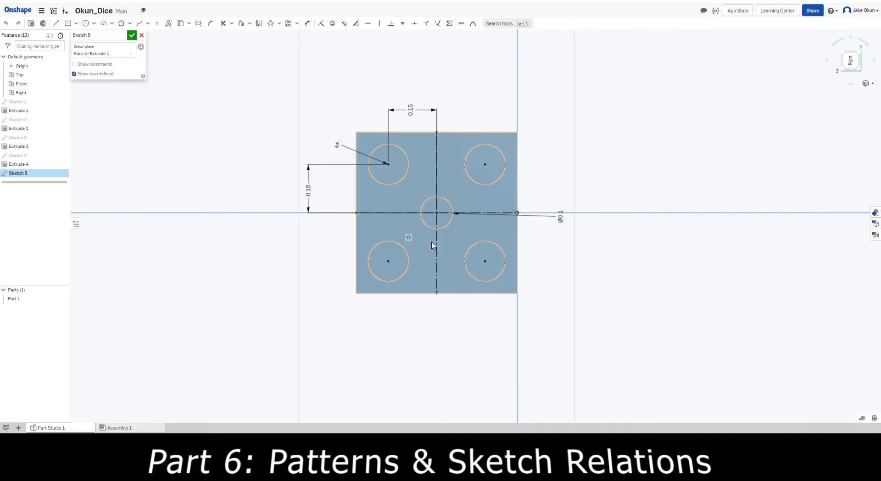
scroll(506, 249, up, 2)
scroll(507, 250, up, 1)
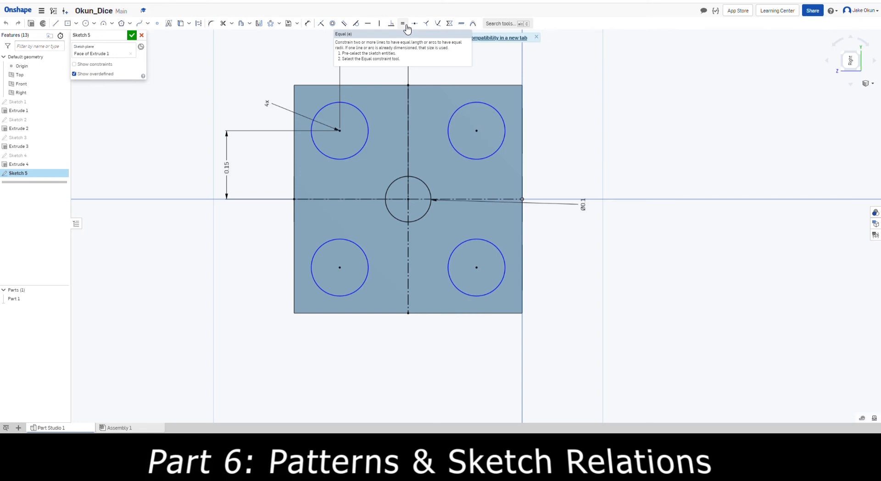
click(403, 24)
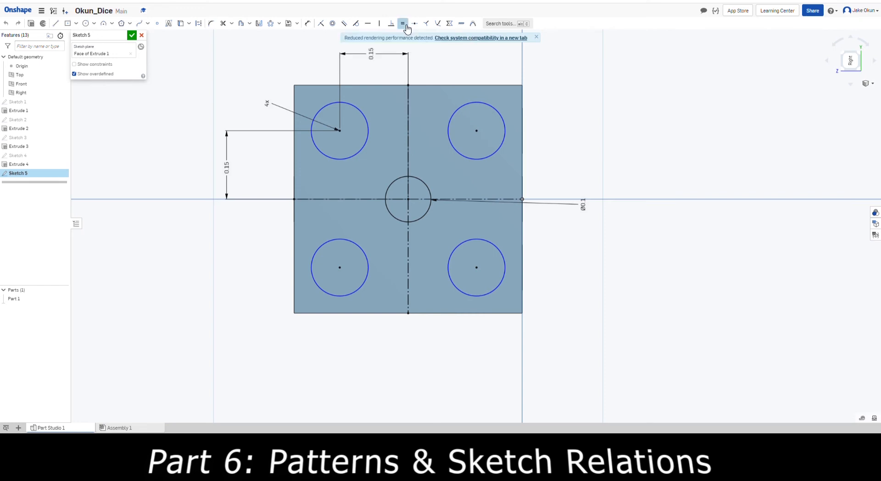
click(427, 182)
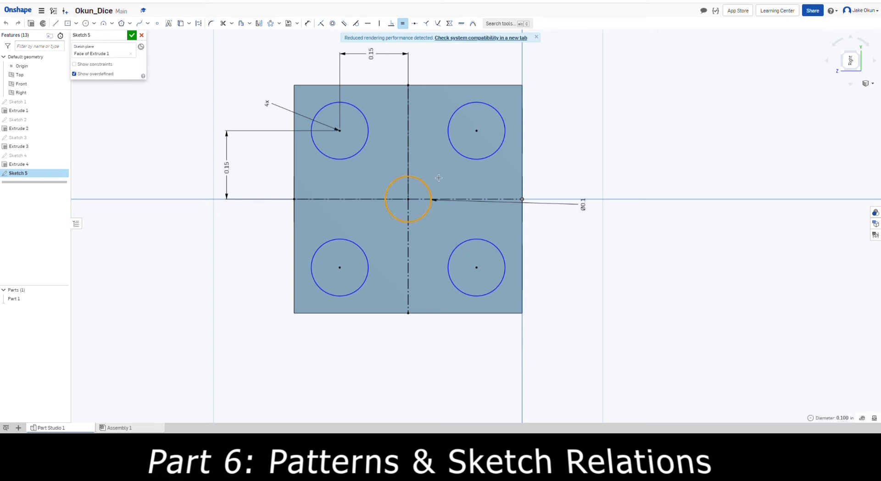
click(462, 154)
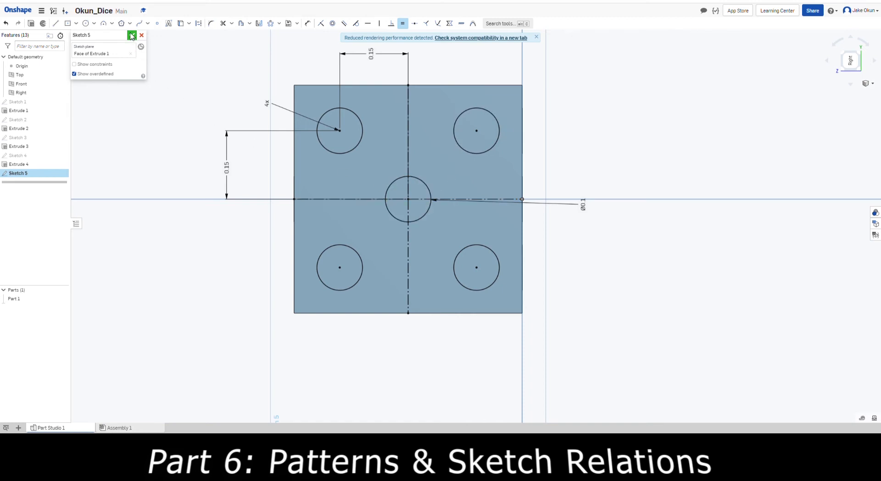
- Extrude the five circles of Sketch 5 as a Remove cut with a depth of 0.025 in
click(32, 23)
click(111, 54)
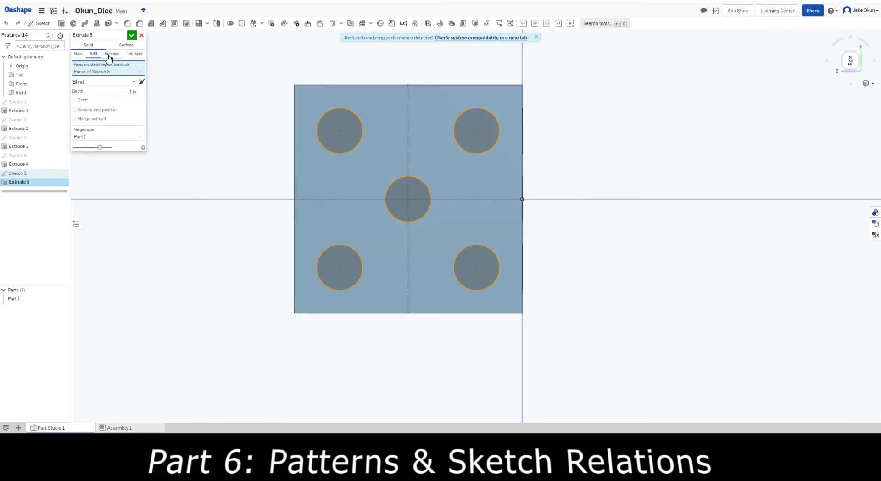
click(126, 94)
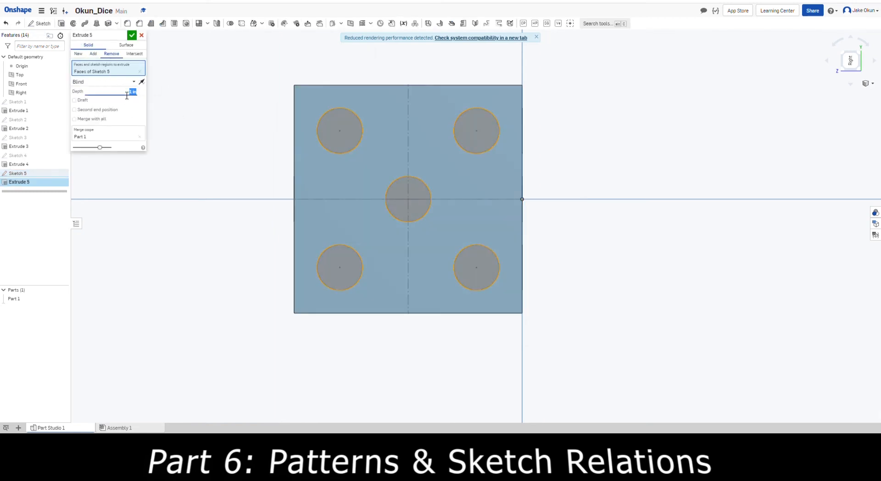
text(0.025)
key(Return)
click(133, 38)
click(220, 243)
click(237, 302)
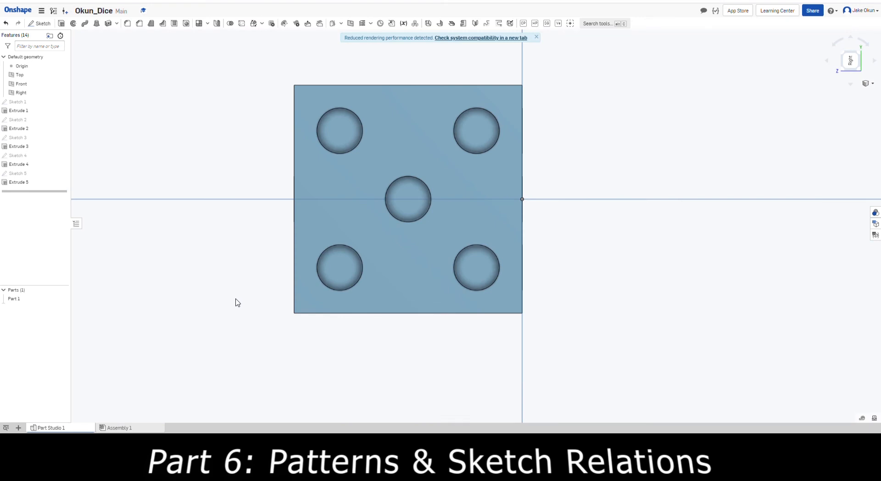
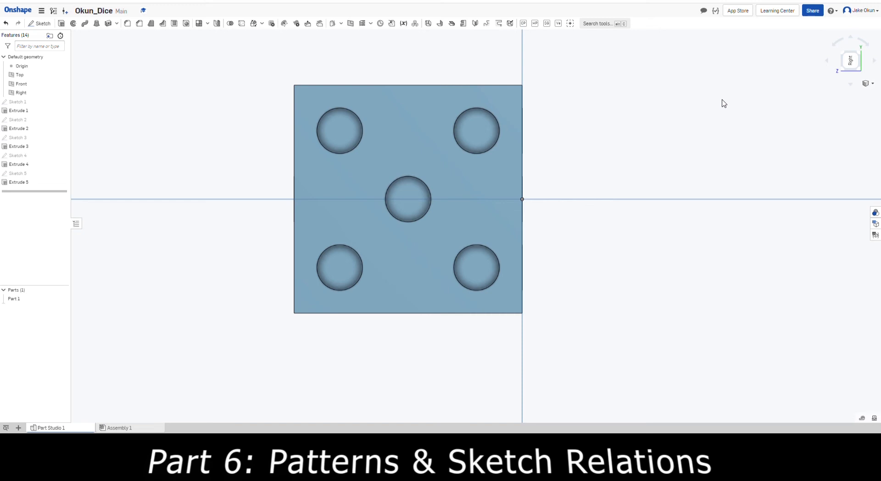
- Start a sketch on the blank back face and draw a vertical construction line between the midpoints of its edges
key(Down)
key(Down)
key(Down)
key(Down)
key(Down)
key(Down)
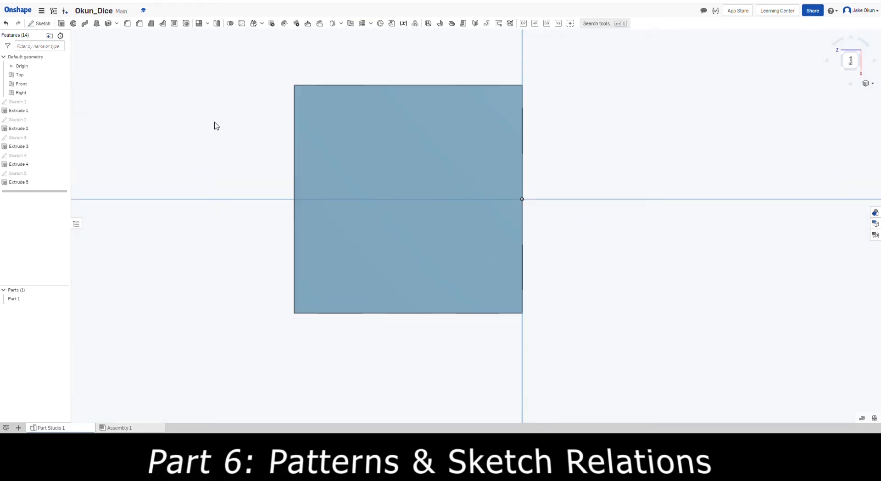
click(42, 23)
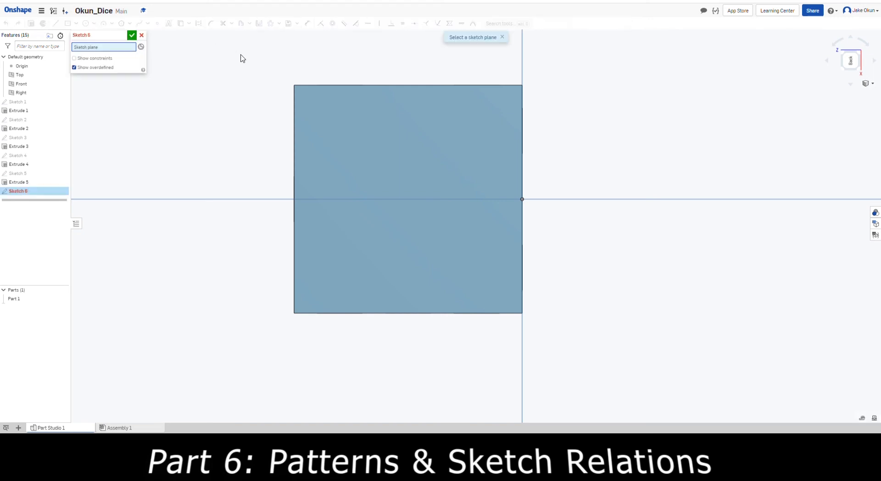
click(368, 152)
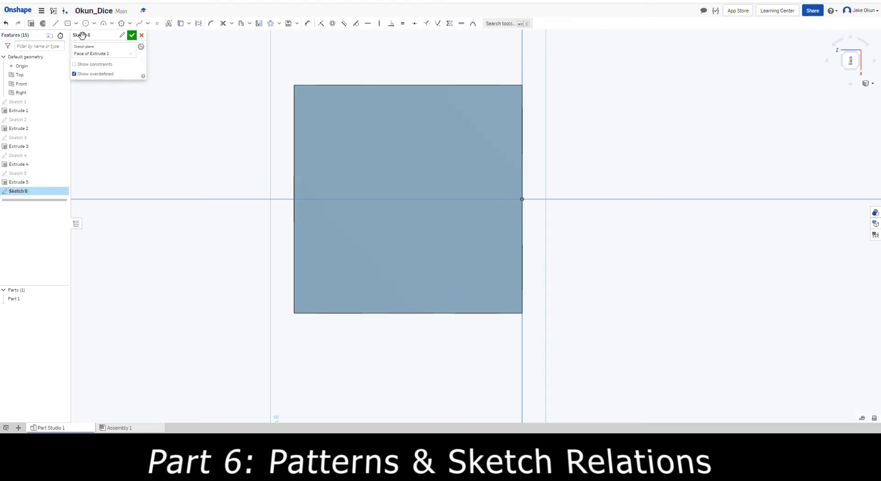
click(197, 23)
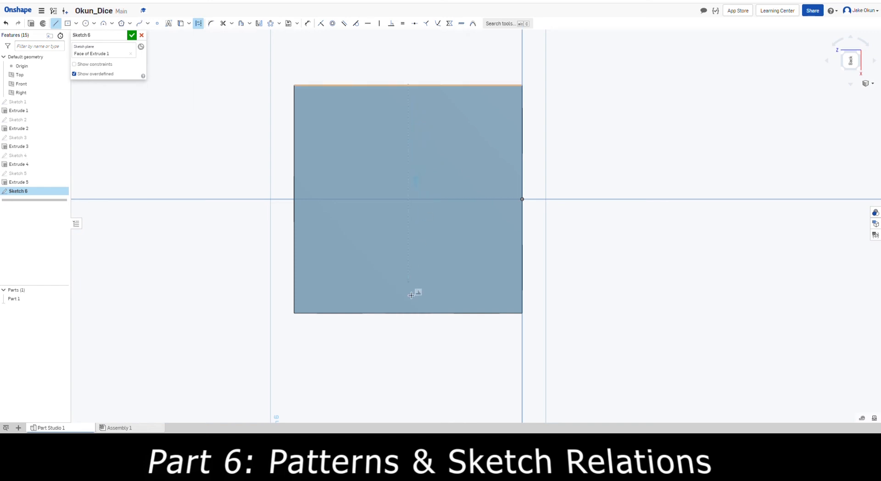
click(410, 315)
key(Escape)
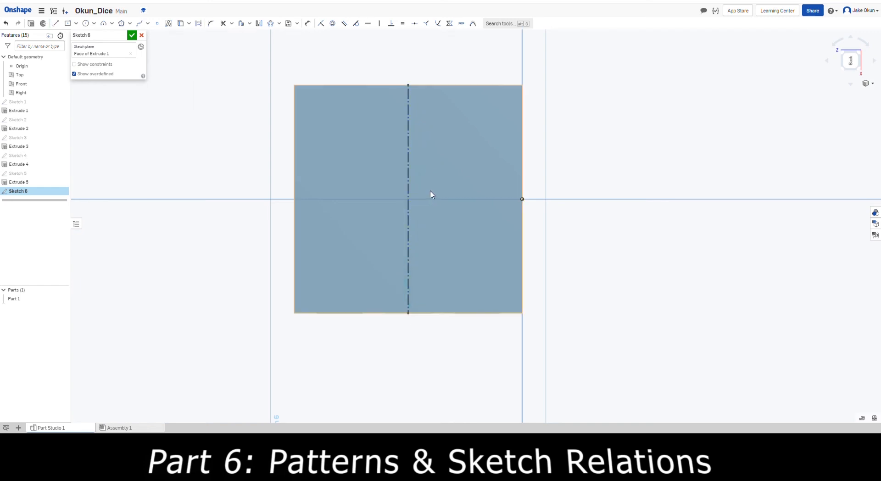
- Draw a horizontal construction line across the middle of the back face, from edge to edge
key(l)
key(q)
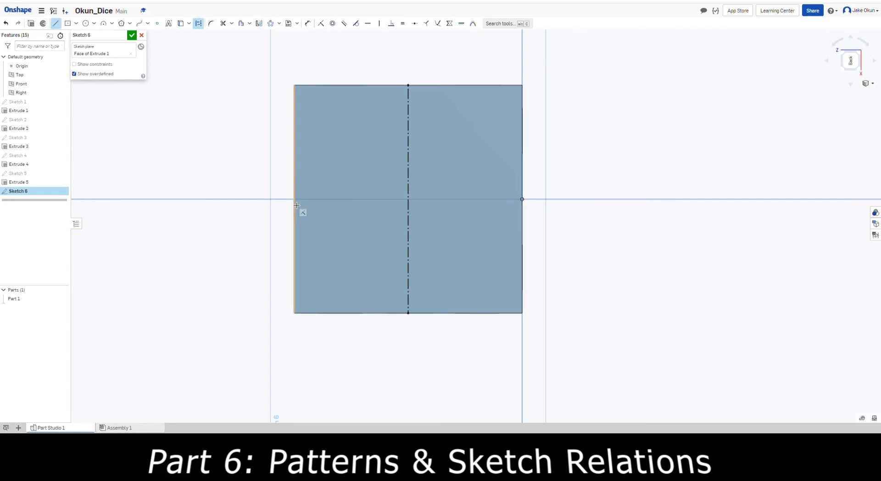
click(523, 199)
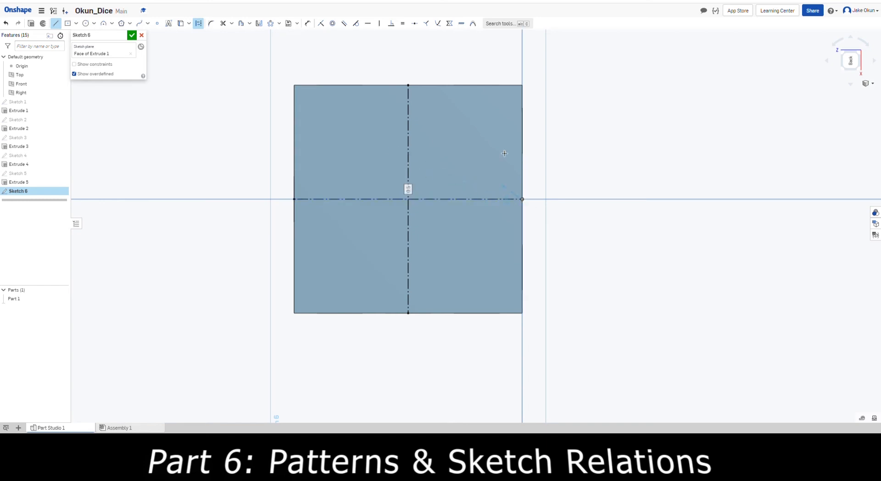
key(Escape)
key(l)
key(q)
click(198, 23)
click(54, 26)
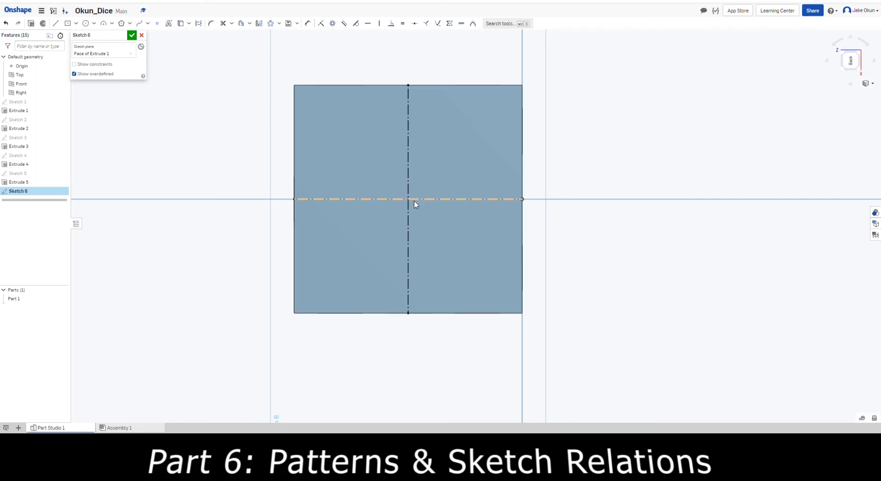
- Sketch a circle in the face's upper-left quadrant and set its diameter to 0.1 in
click(86, 24)
click(362, 147)
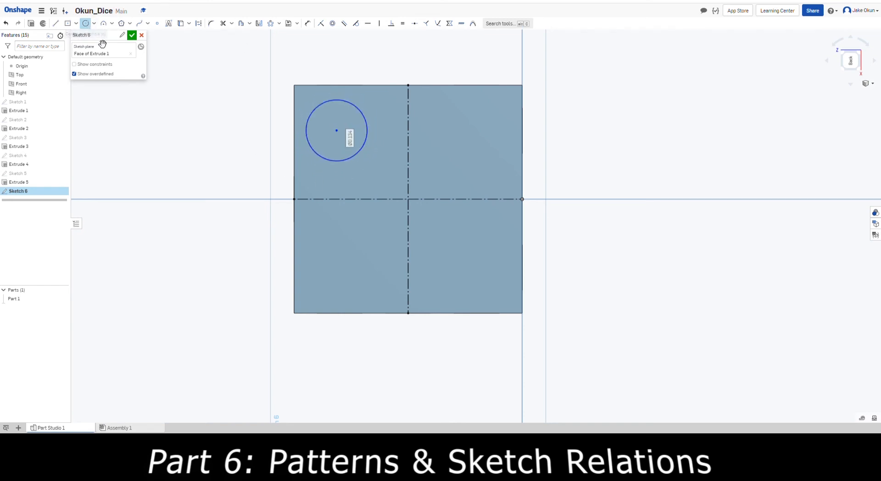
click(308, 23)
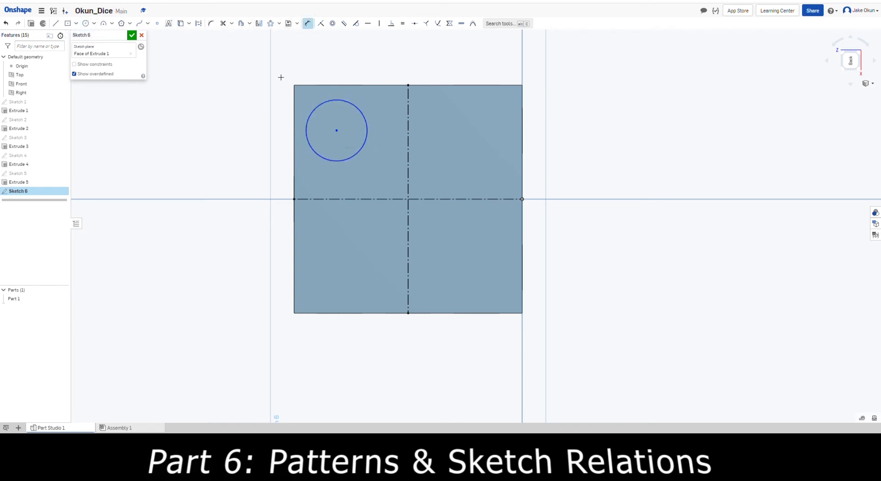
click(353, 104)
click(357, 61)
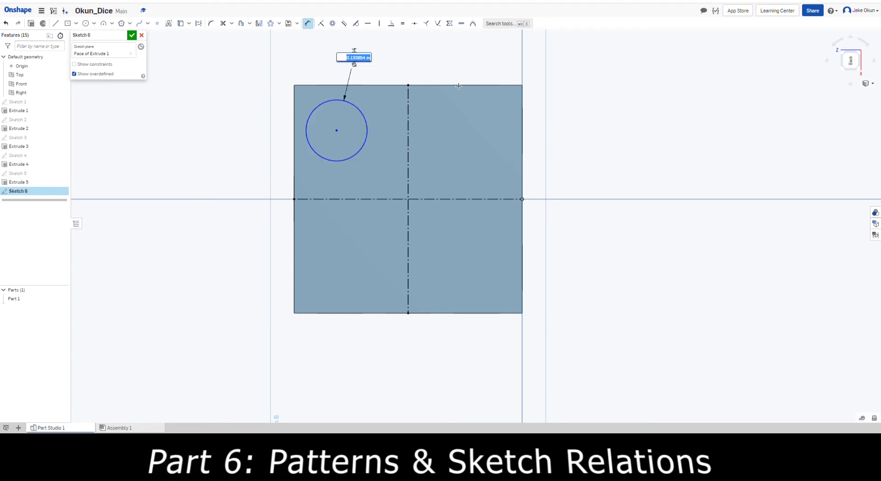
text(0.1)
key(Return)
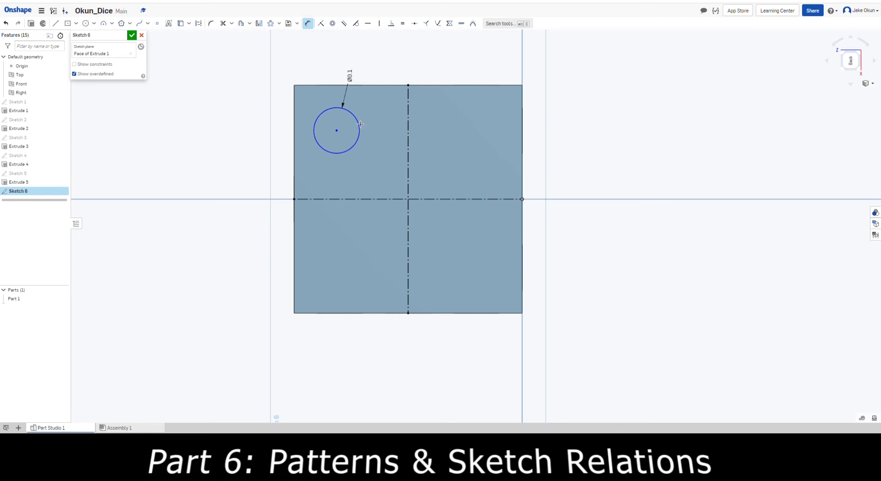
- Dimension the circle's center 0.15 in from both the vertical and the horizontal construction line
click(408, 134)
click(394, 46)
text(0.15)
key(Return)
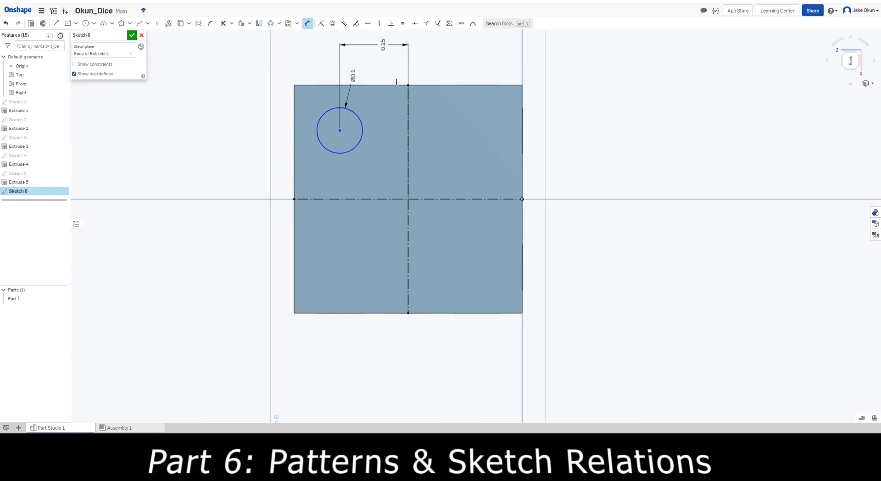
click(349, 199)
click(339, 130)
click(266, 164)
text(0)
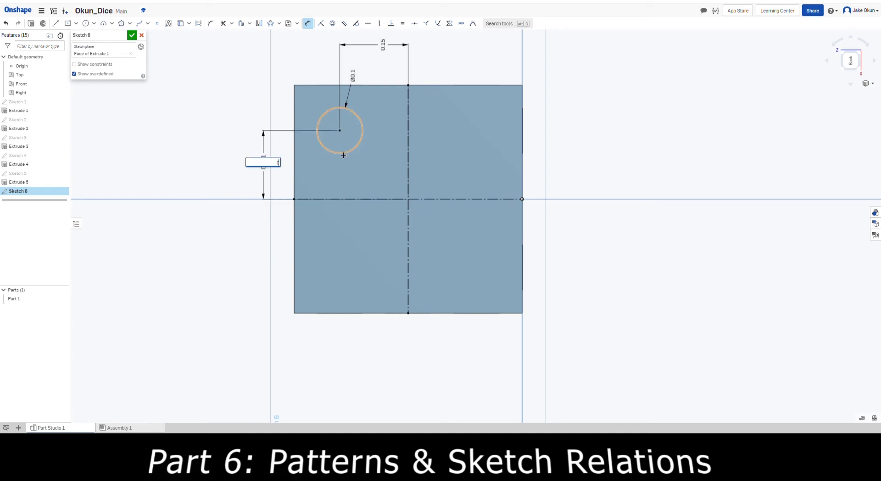
text(.15)
key(Return)
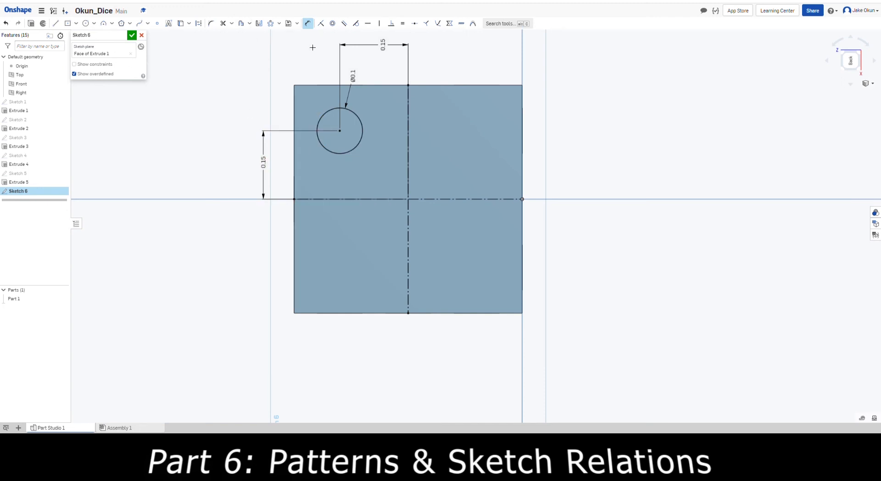
click(308, 23)
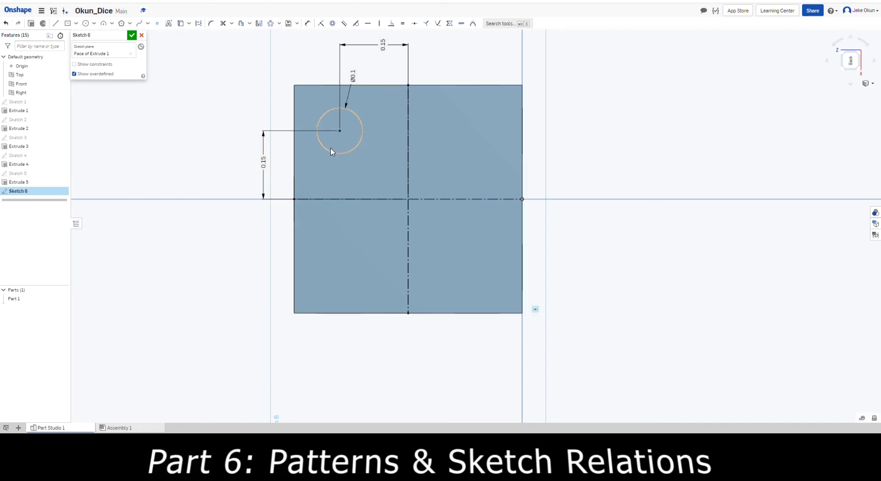
- Mirror the upper-left circle across the vertical construction line and finish the sketch
click(259, 24)
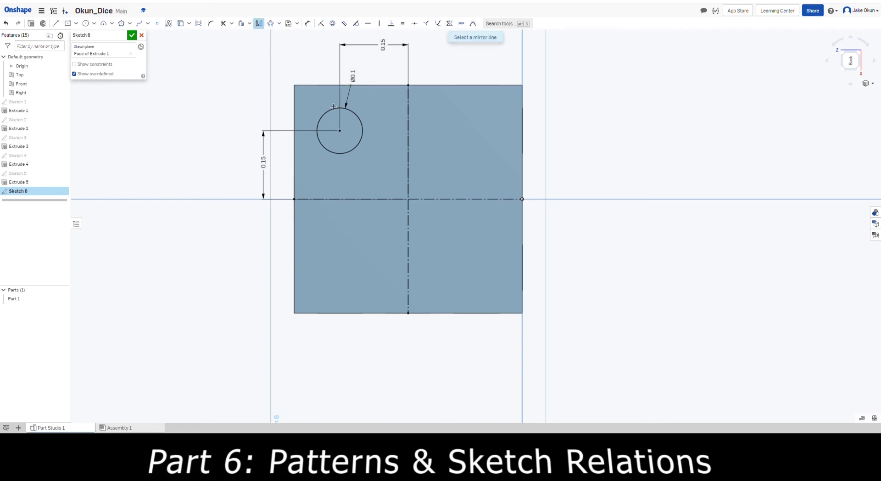
click(409, 147)
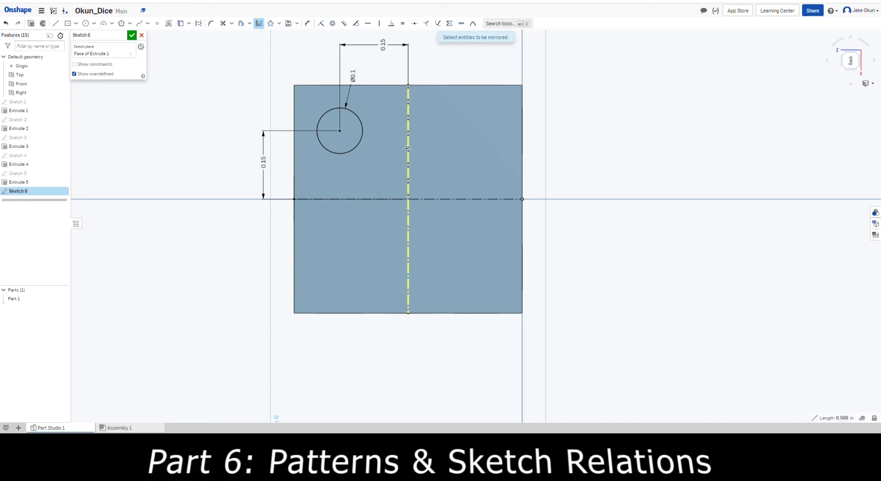
click(353, 153)
click(131, 35)
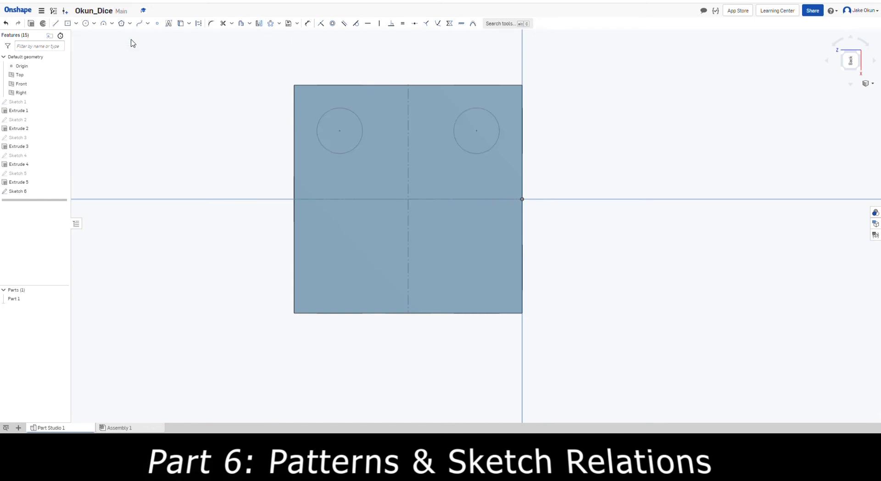
- Reopen Sketch 6, mirror both upper circles across the horizontal construction line, and finish the sketch
double_click(39, 190)
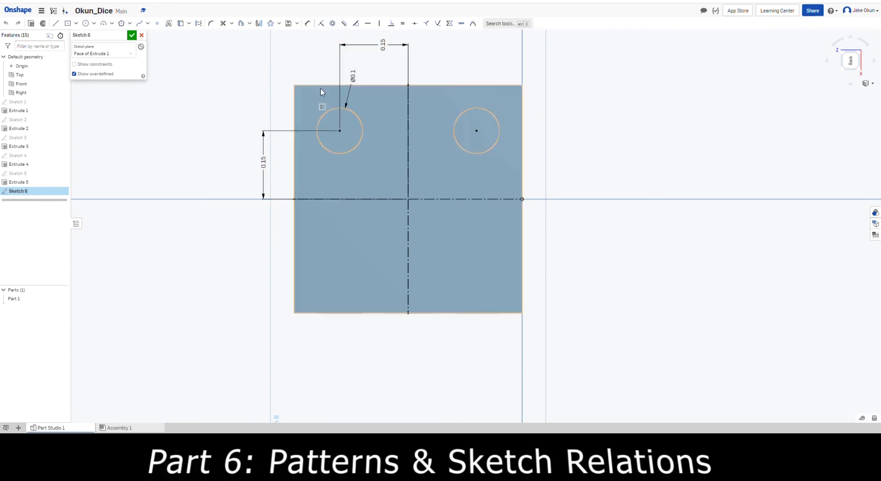
click(259, 24)
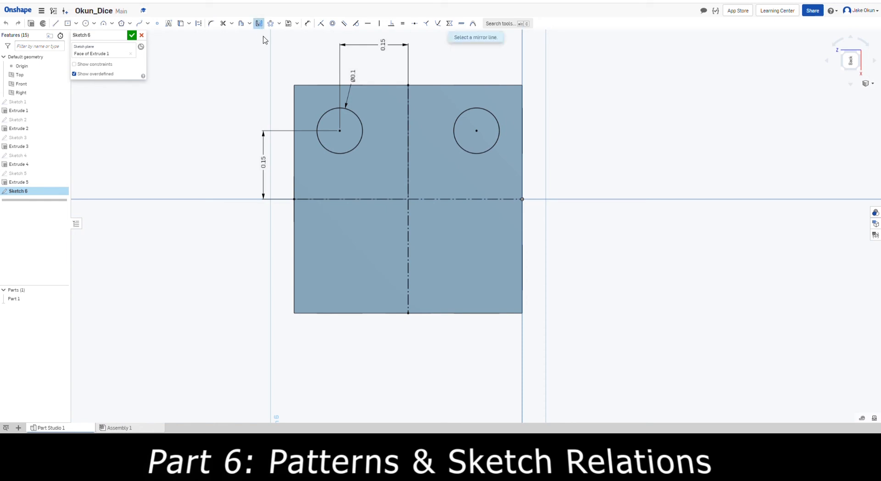
click(342, 201)
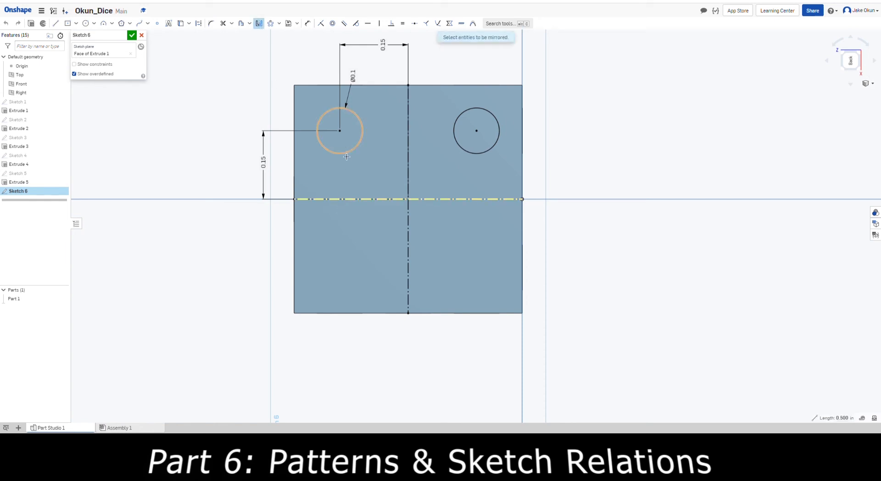
click(347, 157)
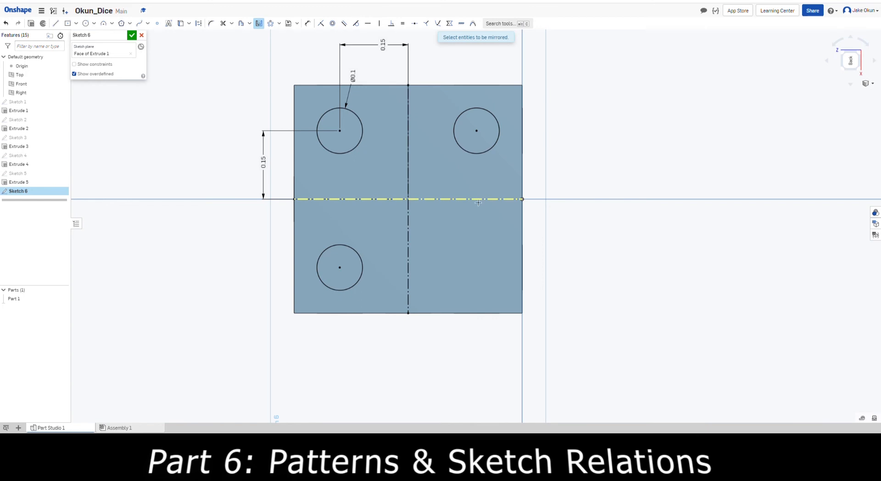
click(482, 154)
click(132, 35)
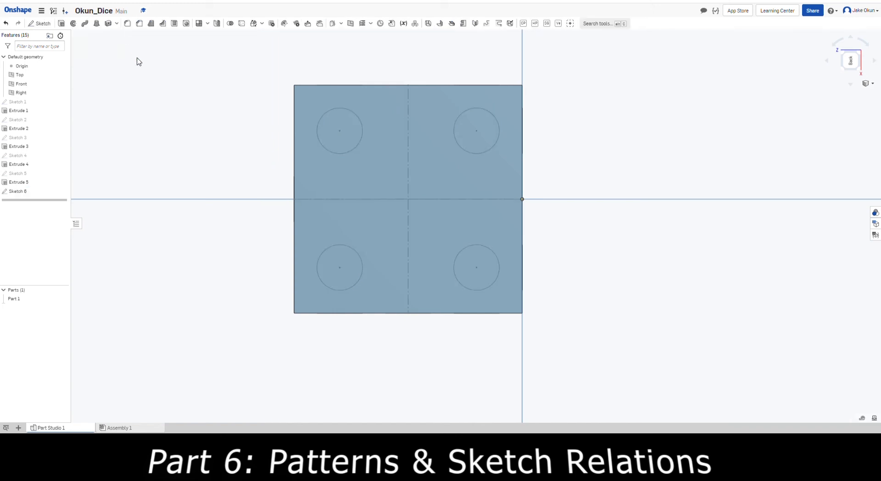
- Reopen Sketch 6 and try to extrude its four circles using the Add operation
double_click(34, 191)
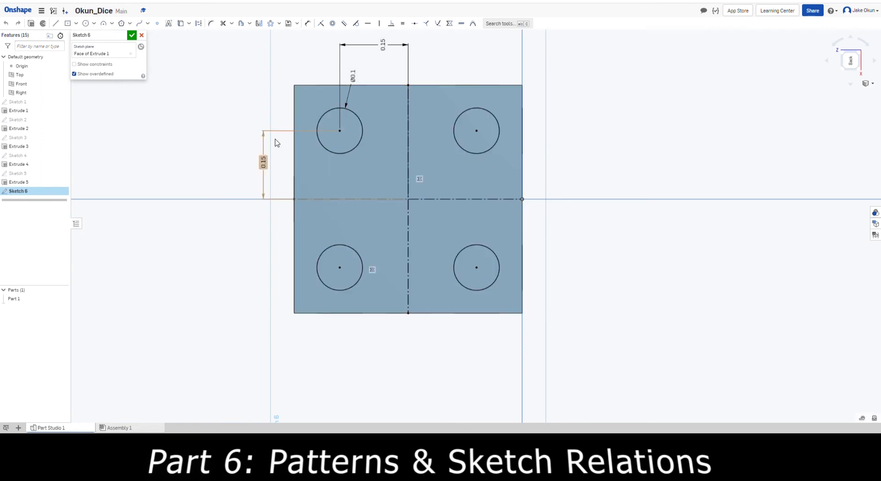
click(31, 23)
click(138, 93)
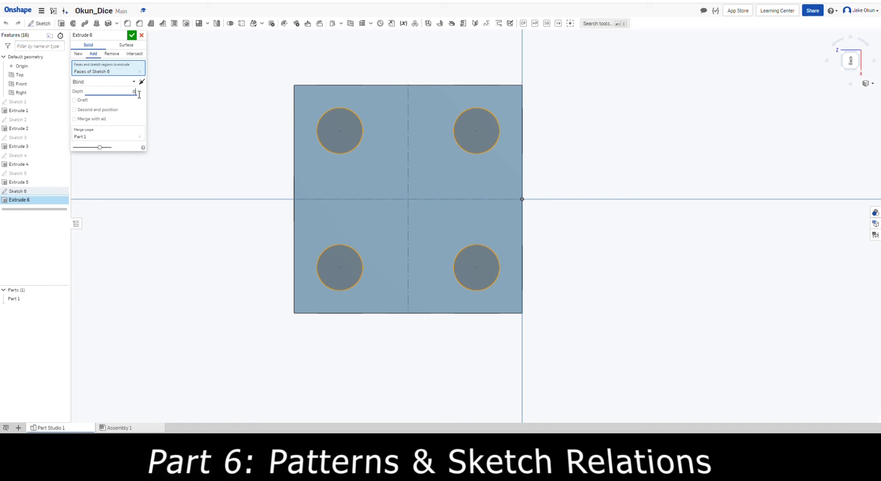
key(Return)
click(134, 36)
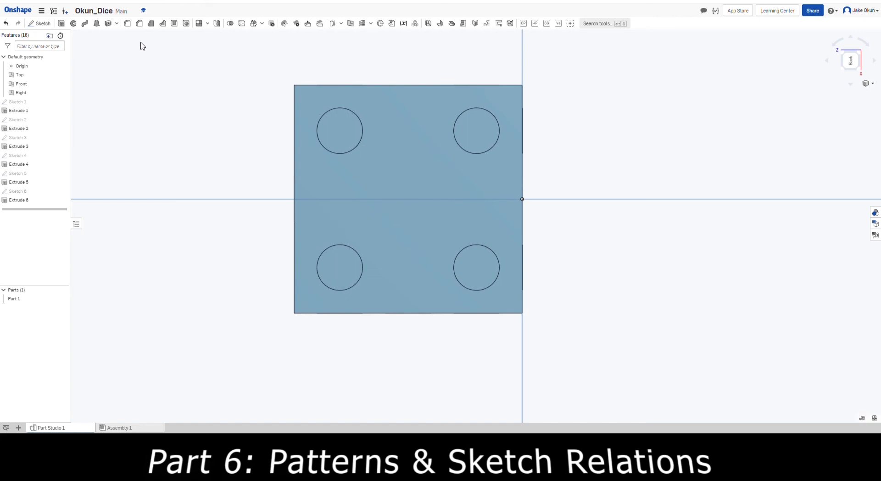
- Check the four extruded circles from an angle and undo their extrusion
key(Down)
key(Down)
key(Down)
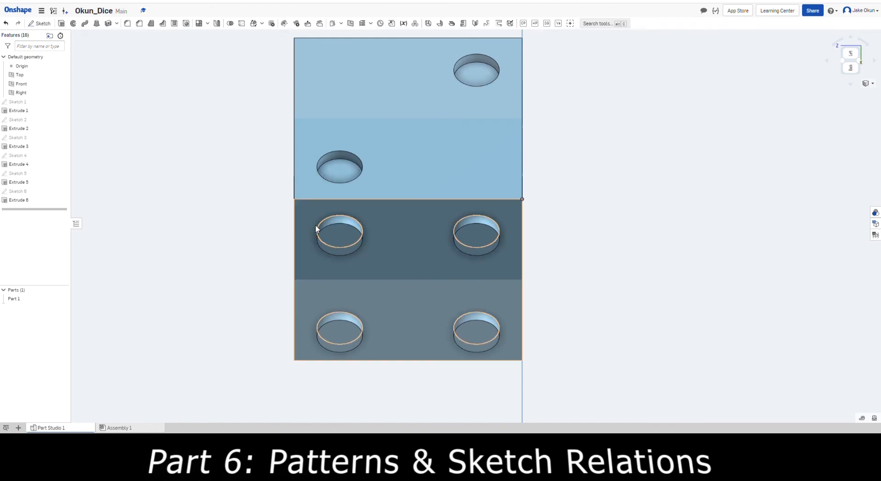
key(Up)
key(Up)
key(Up)
key(Up)
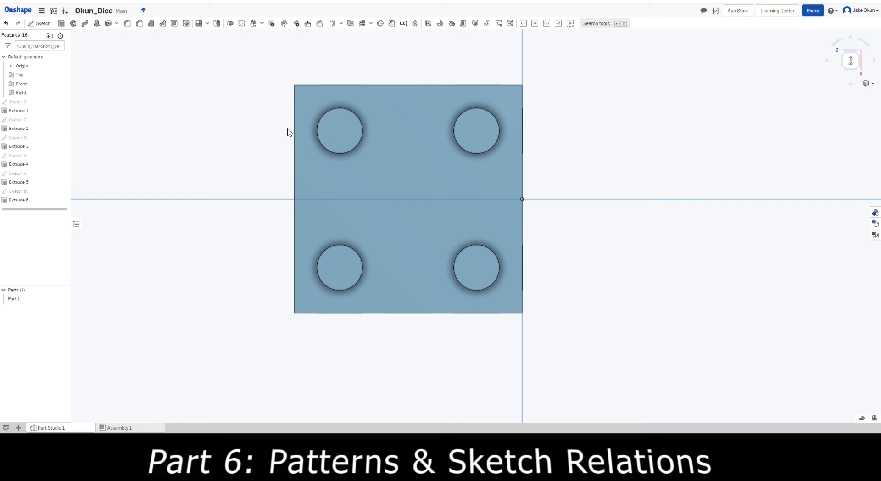
key(ctrl+z)
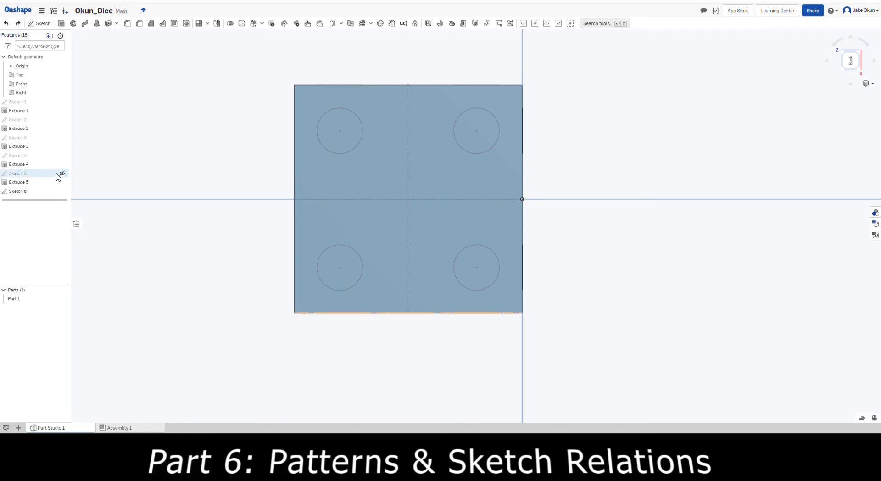
- Extrude the four circles of Sketch 6 as a Remove cut 0.025 in deep into the back face
double_click(28, 192)
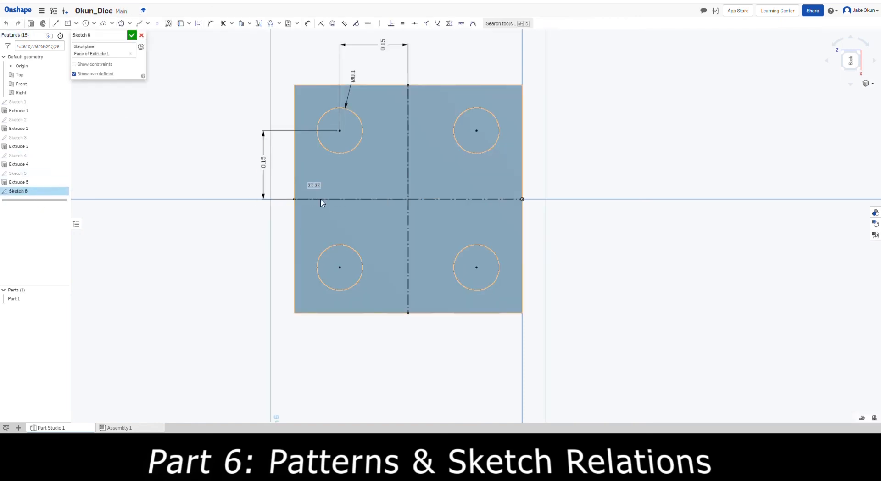
click(35, 26)
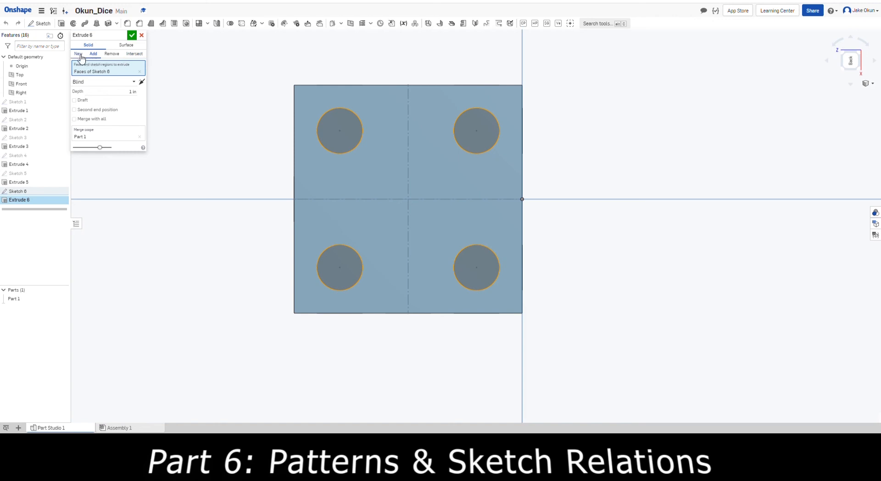
click(112, 54)
click(127, 93)
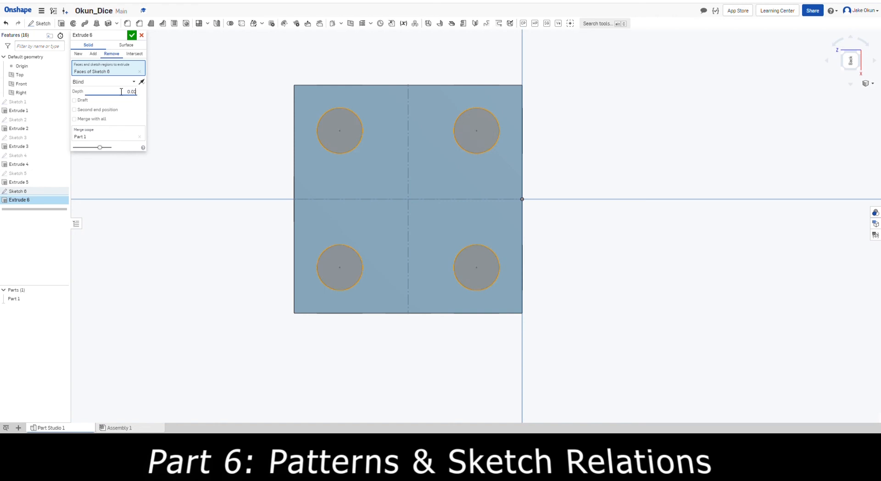
text(0.025)
key(Return)
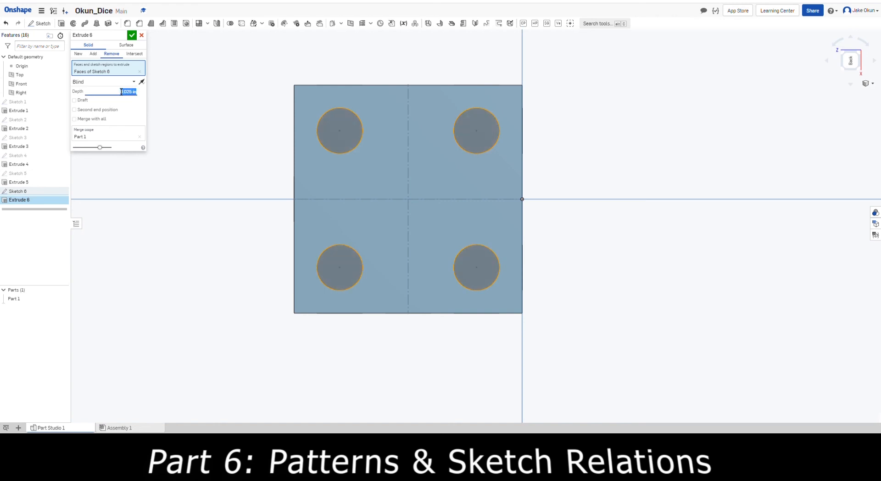
click(132, 36)
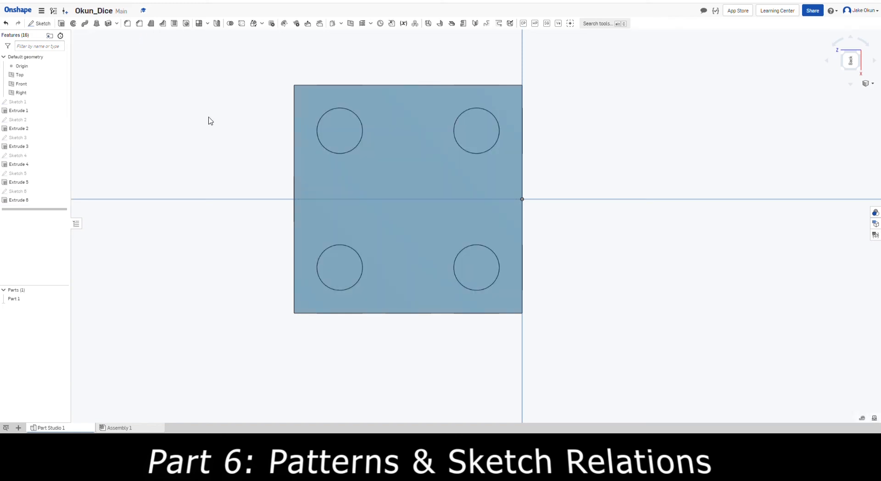
- Inspect the four pips cut into the back face from an angle
right_drag(208, 116, 208, 117)
key(Down)
key(Up)
key(Up)
key(Up)
key(Up)
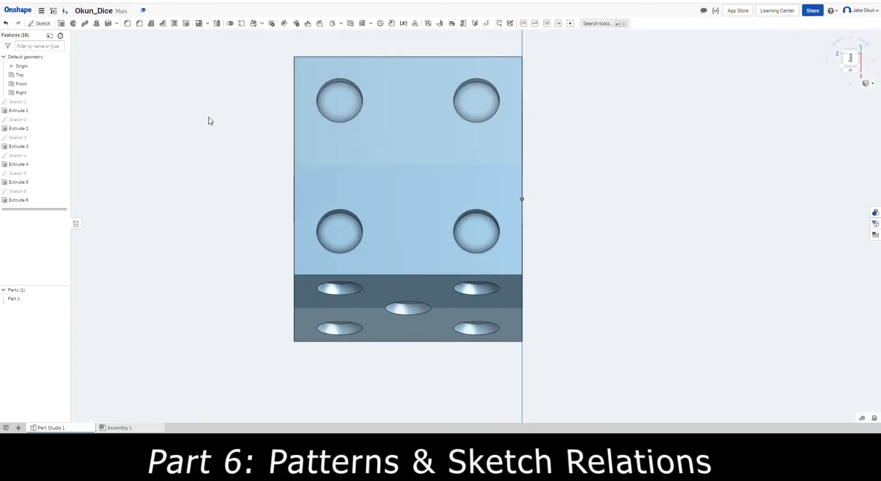
key(Down)
key(Down)
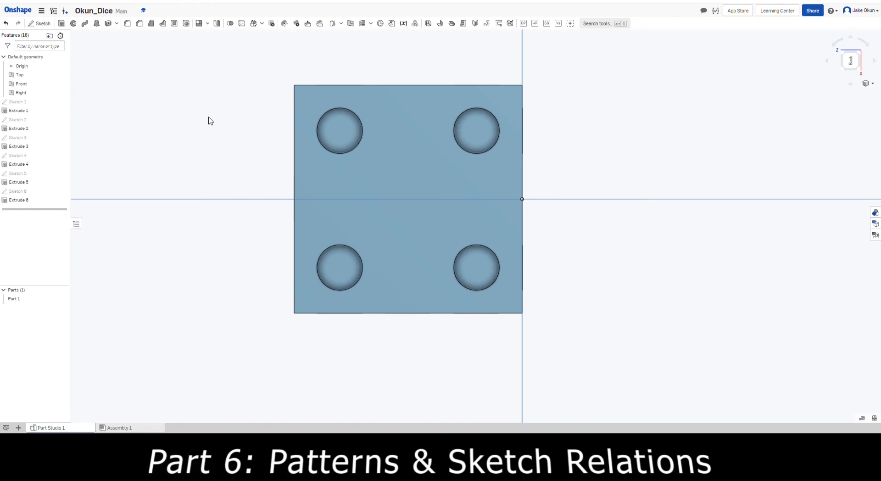
- Start a new sketch on the blank front face of the cube
key(Down)
key(Down)
key(Down)
key(Down)
key(Down)
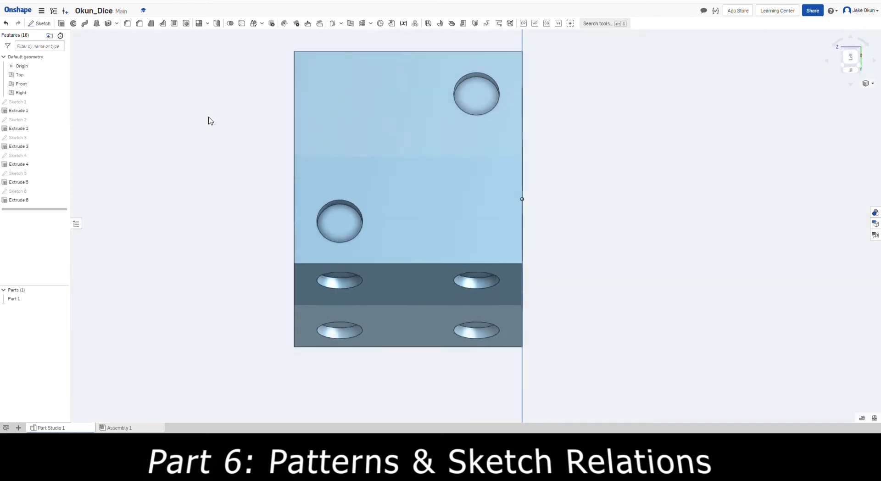
key(Down)
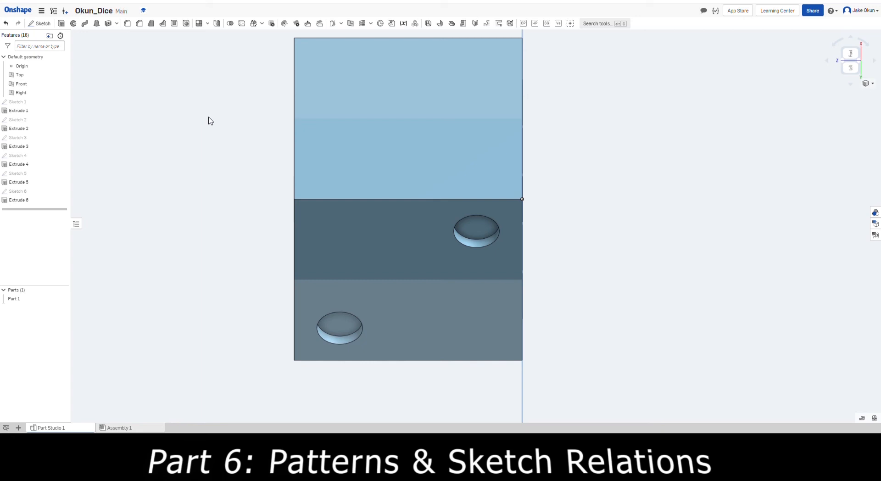
key(Down)
key(Down)
key(Down)
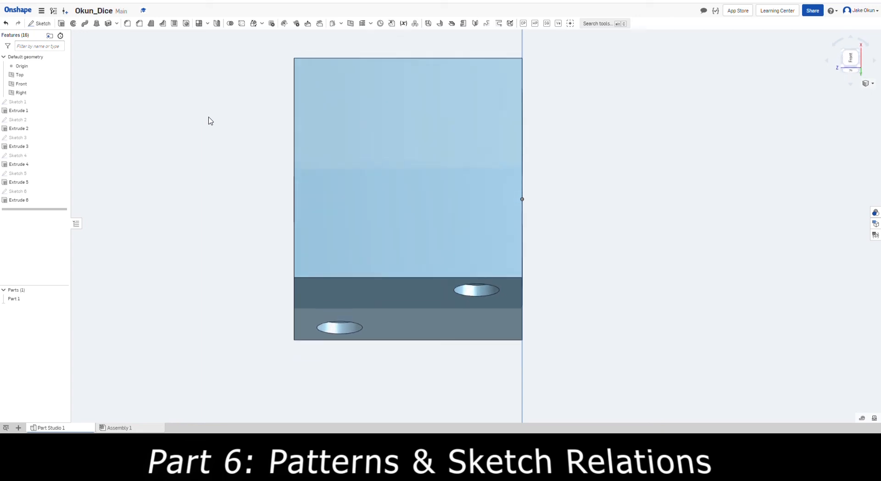
key(Down)
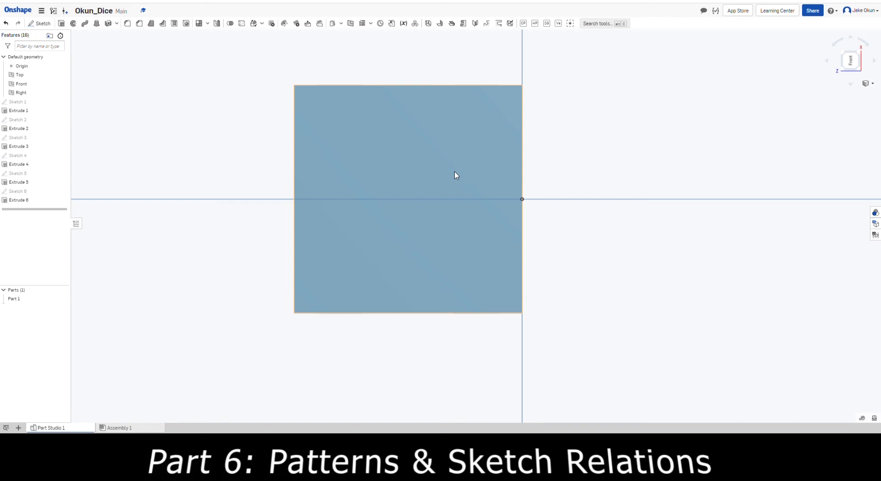
click(41, 24)
click(350, 137)
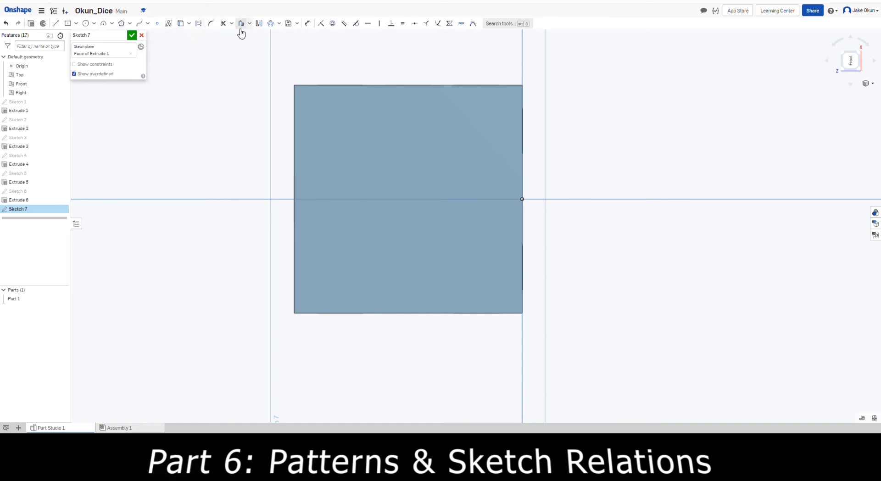
- Draw two diagonal construction lines connecting the opposite corners of the front face
click(198, 24)
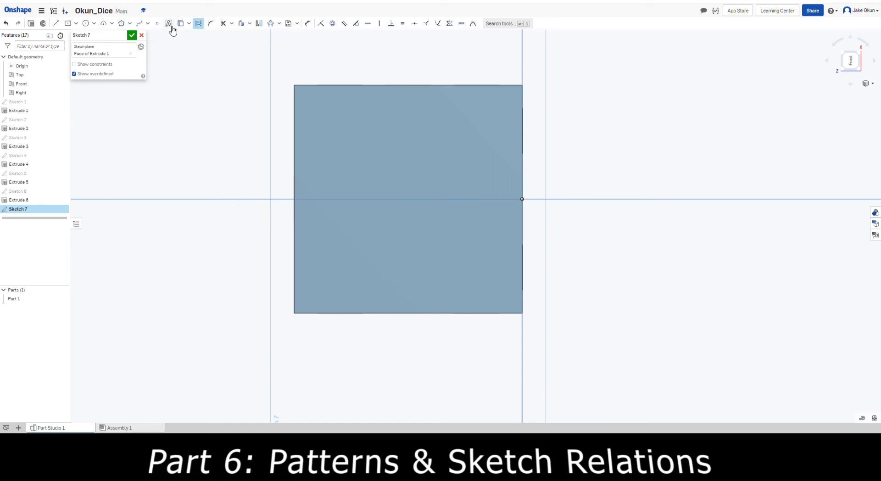
click(55, 24)
click(296, 316)
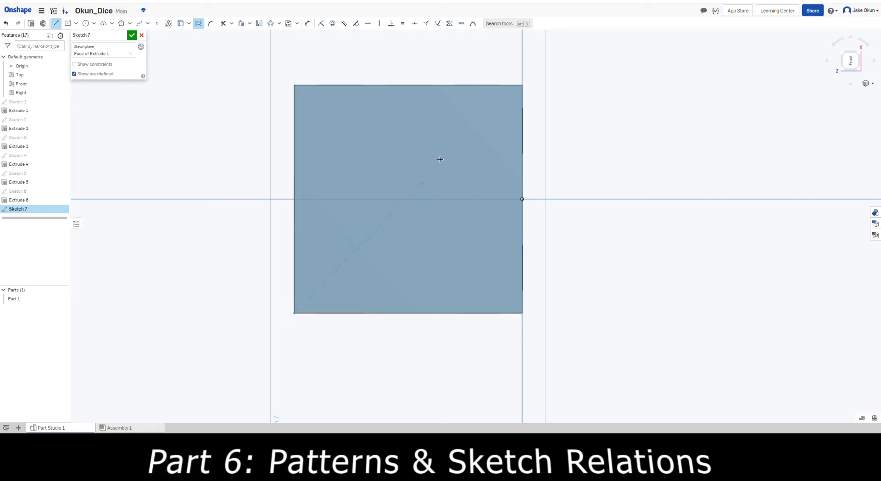
click(522, 85)
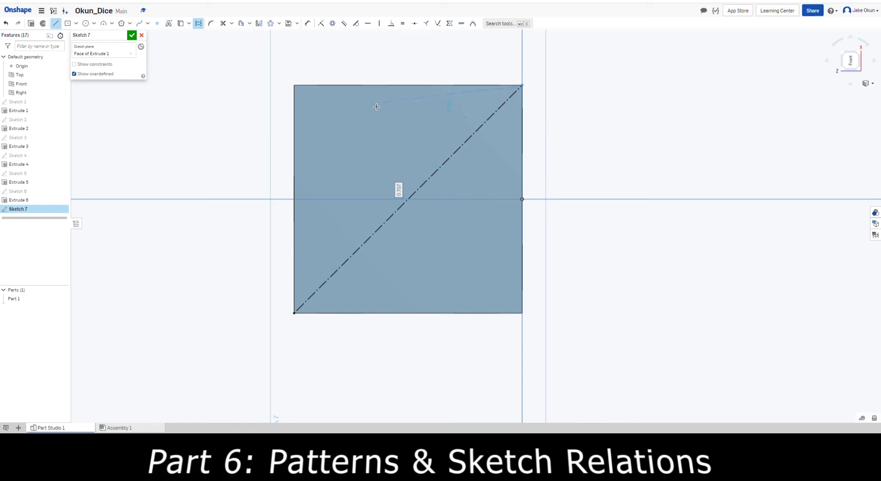
key(Escape)
key(l)
click(523, 314)
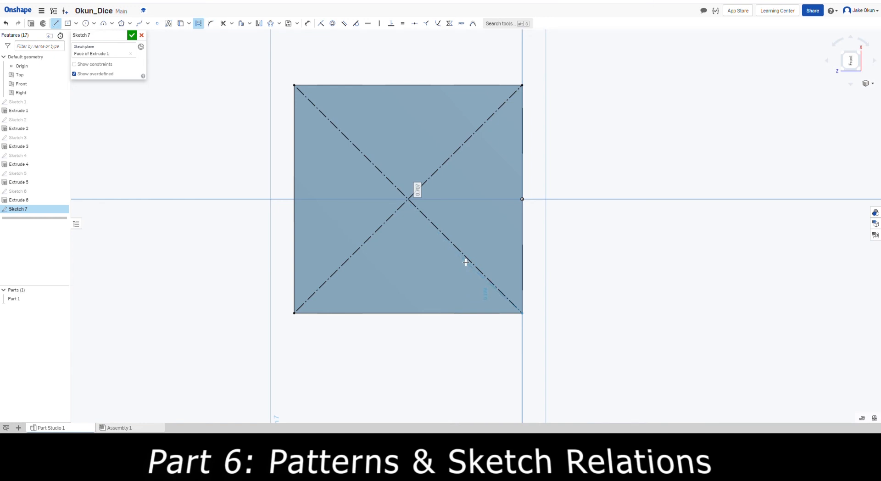
key(Escape)
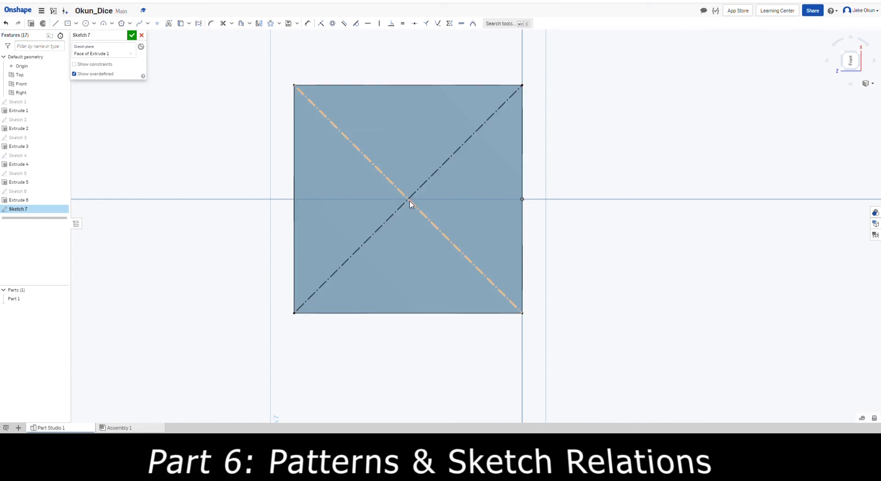
- Sketch three circles on the rising diagonal: upper right about 0.151 in, centre about 0.11 in, lower left about 0.166 in in diameter
click(87, 24)
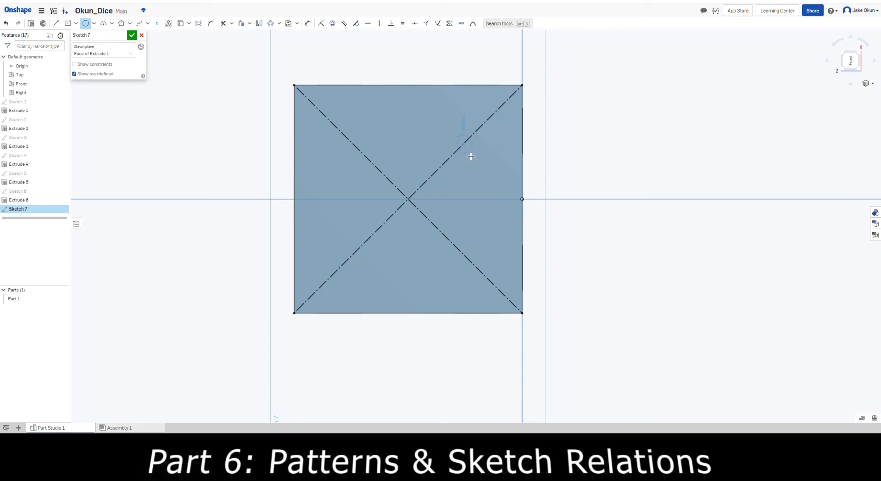
click(480, 174)
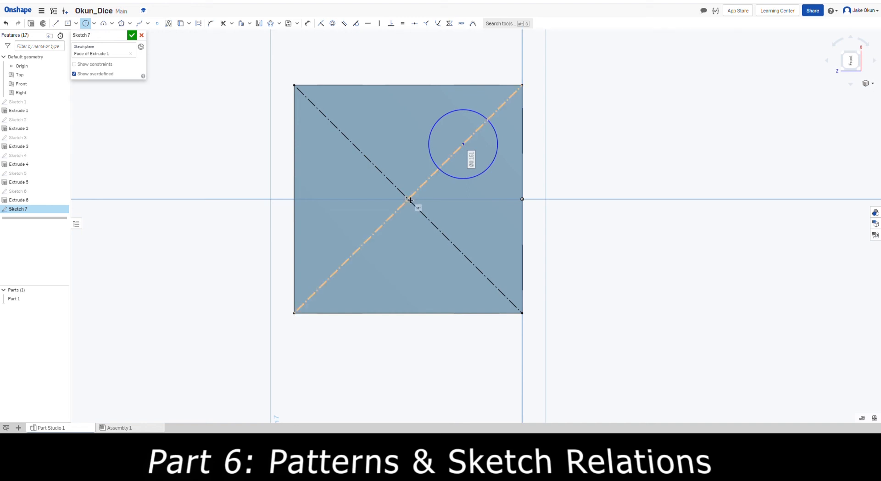
click(419, 223)
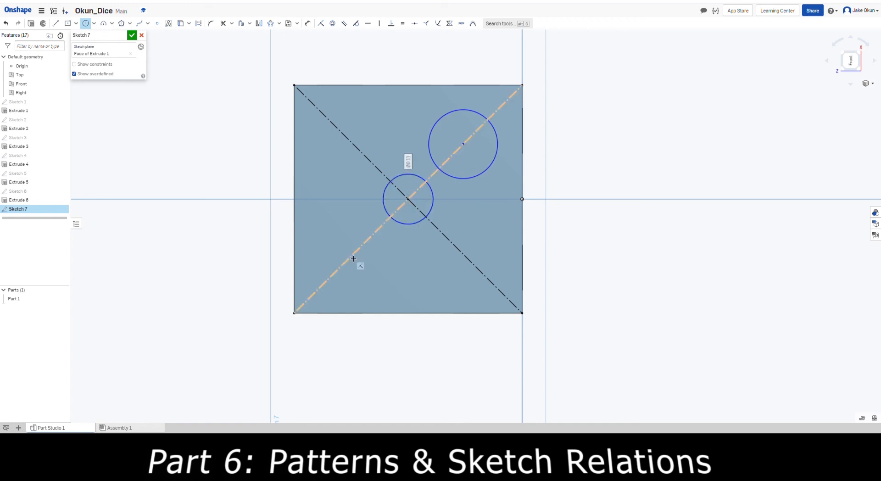
click(385, 282)
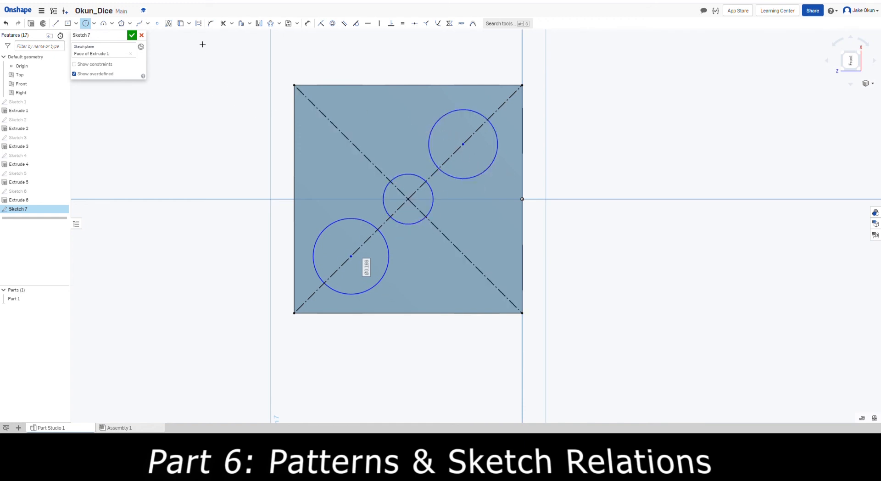
click(86, 23)
- Dimension the upper-right circle's diameter to 0.1 in
click(307, 23)
click(497, 162)
click(599, 140)
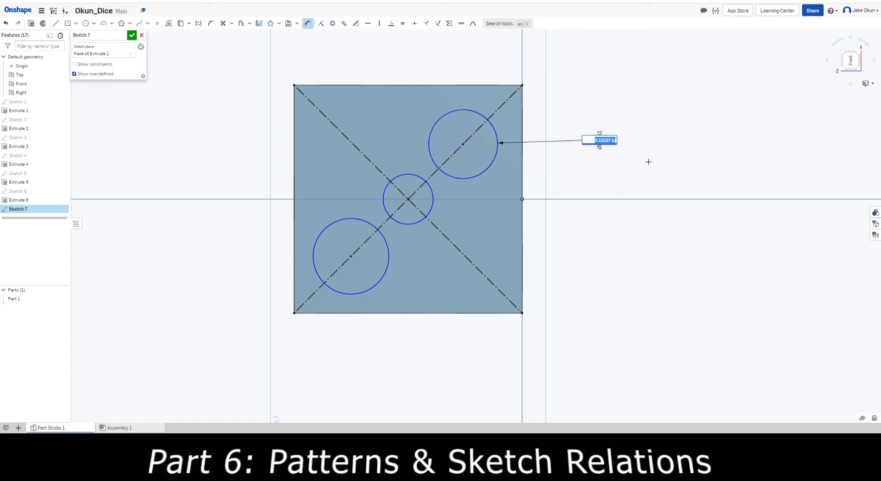
text(0.10)
key(Return)
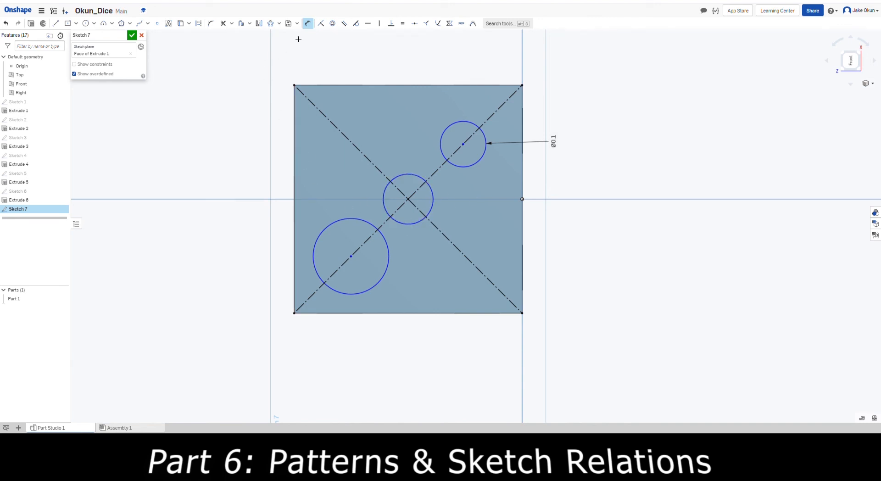
click(308, 24)
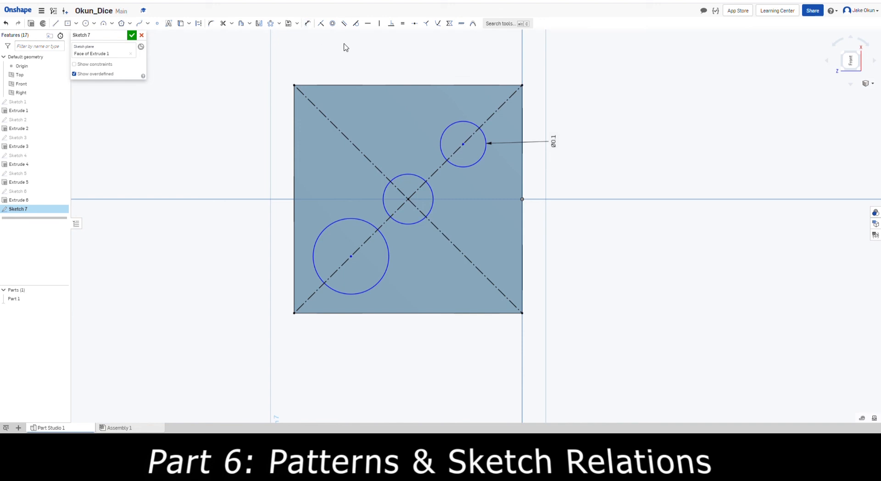
- Make the centre and lower-left circles equal in size to the upper-right circle with Equal constraints
click(406, 26)
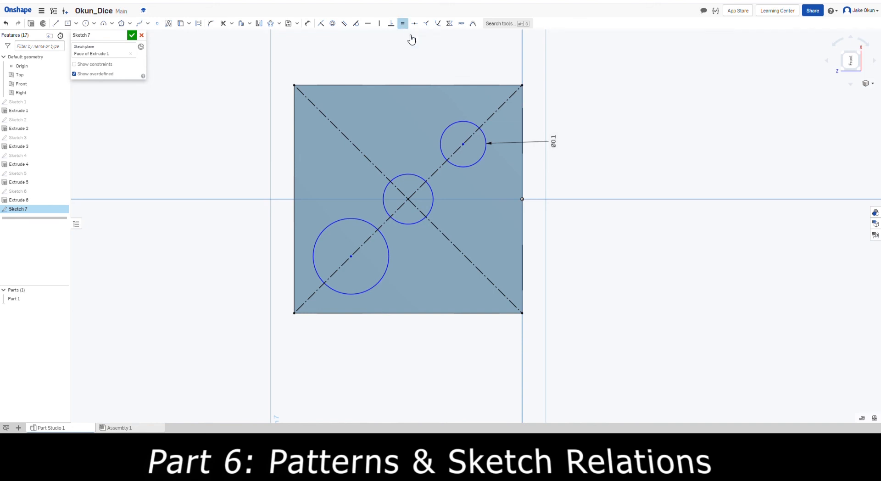
click(462, 169)
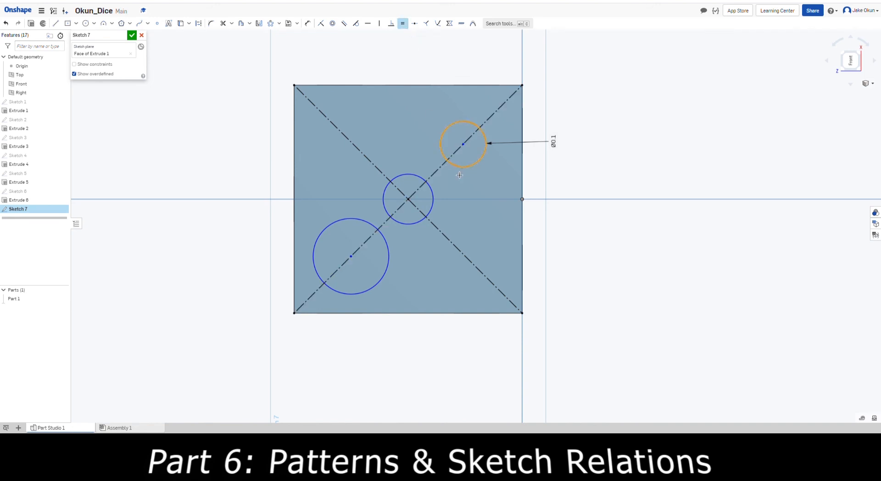
click(420, 222)
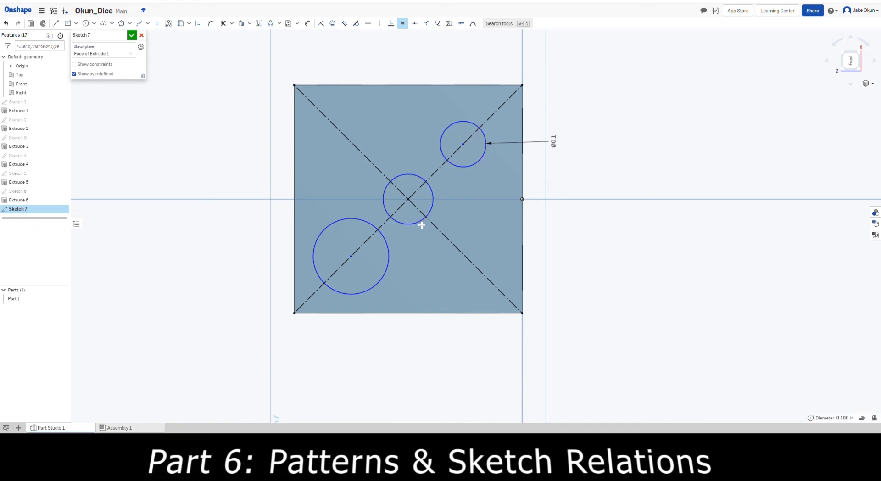
click(382, 286)
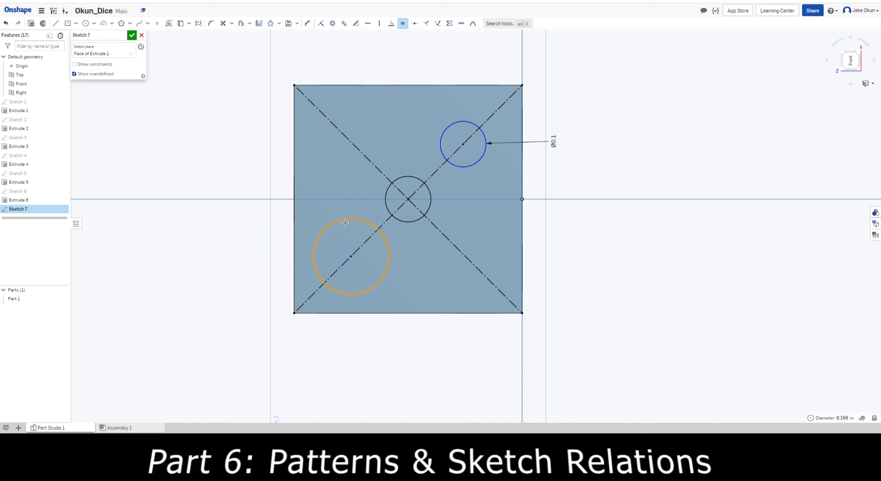
click(452, 165)
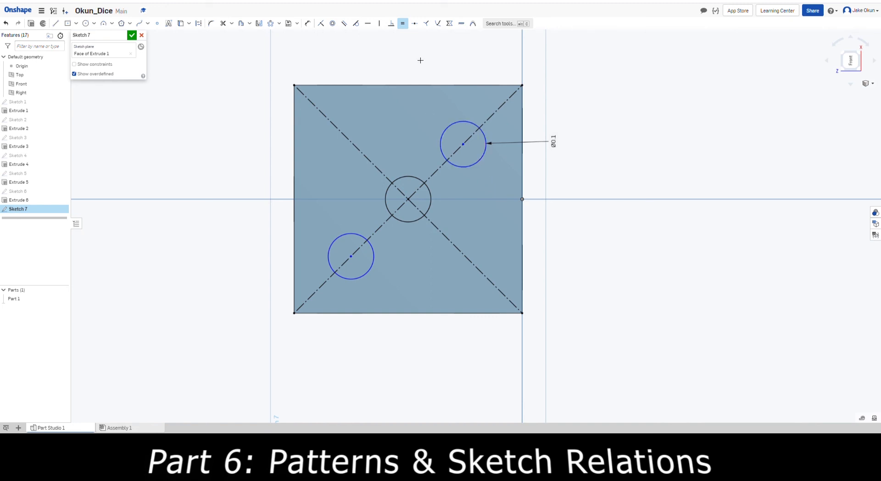
click(402, 23)
- Dimension the vertical distance between the centres of the upper-right and middle circles to 0.15 in
click(307, 23)
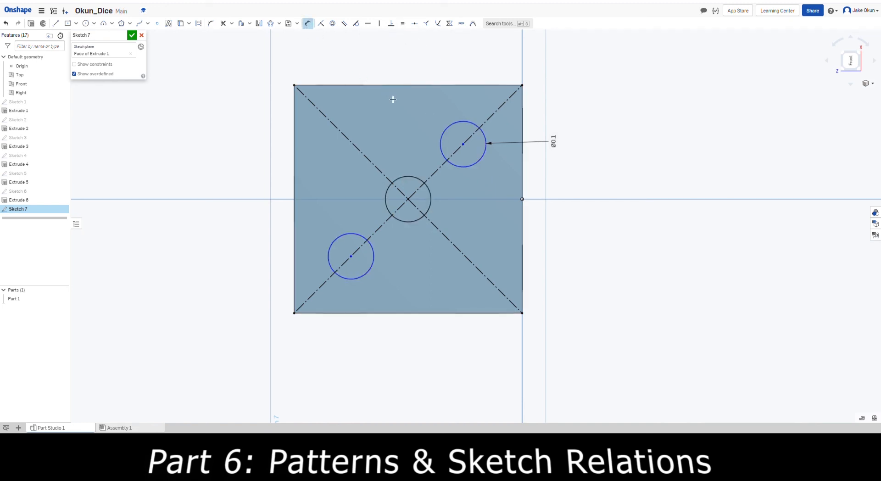
click(464, 144)
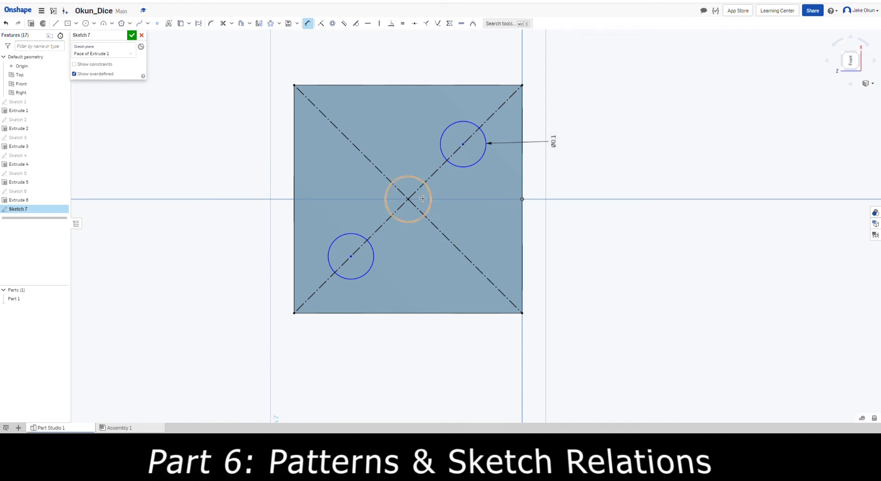
click(408, 199)
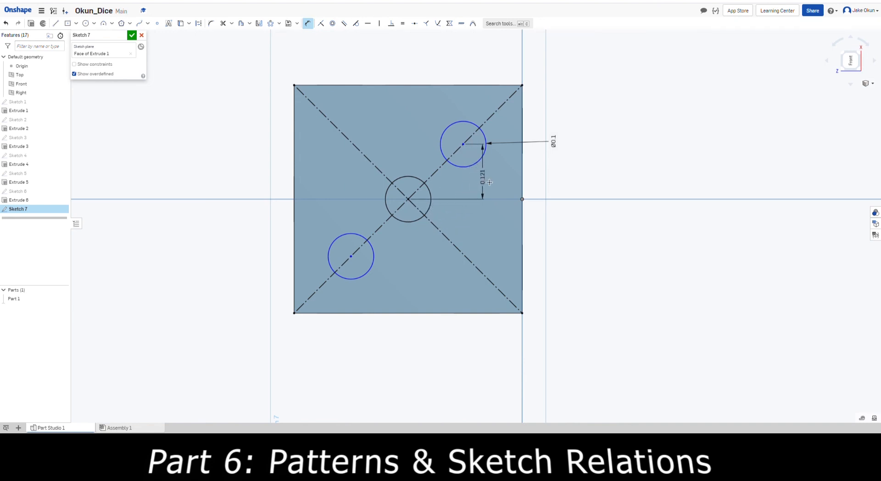
click(464, 183)
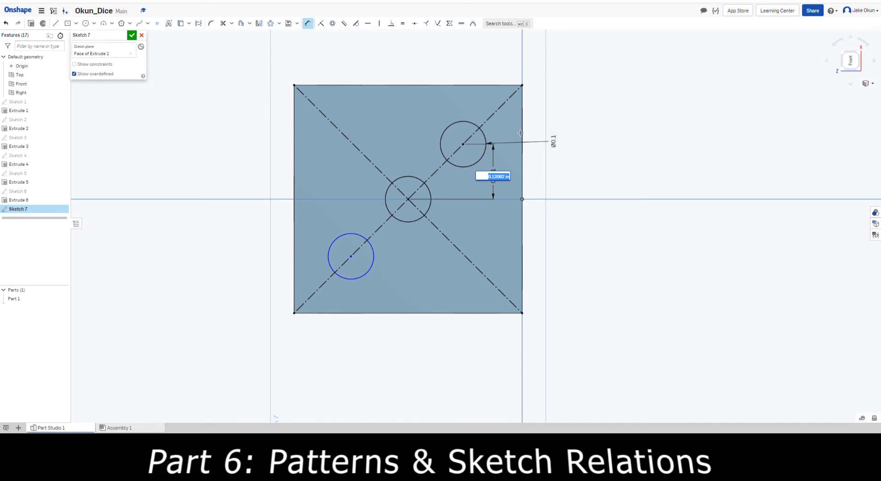
text(0.15)
key(Return)
scroll(512, 181, up, 2)
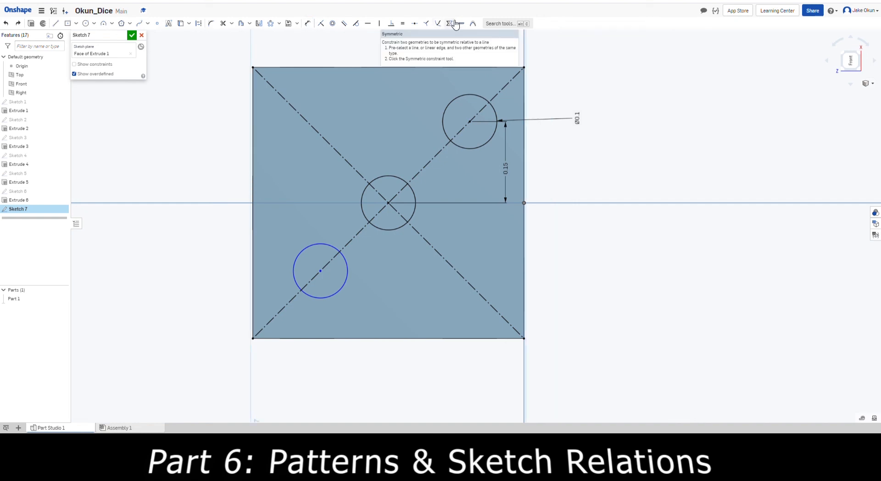
click(455, 23)
click(342, 252)
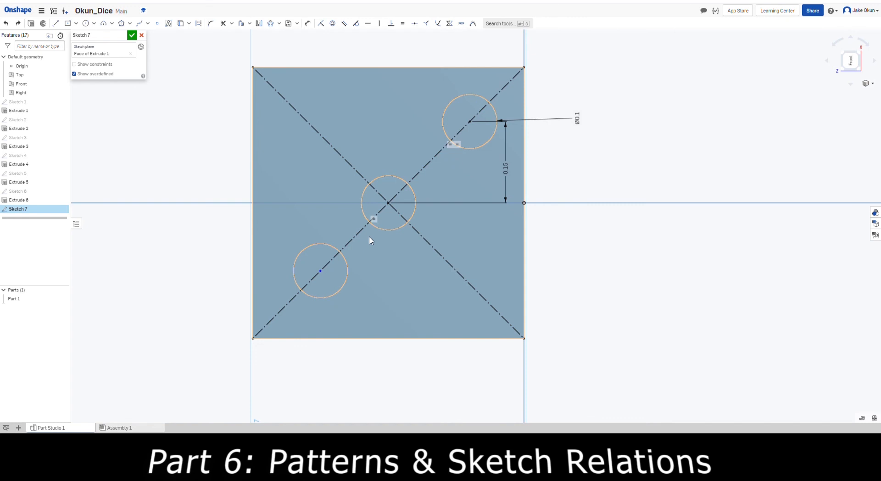
click(320, 256)
click(386, 205)
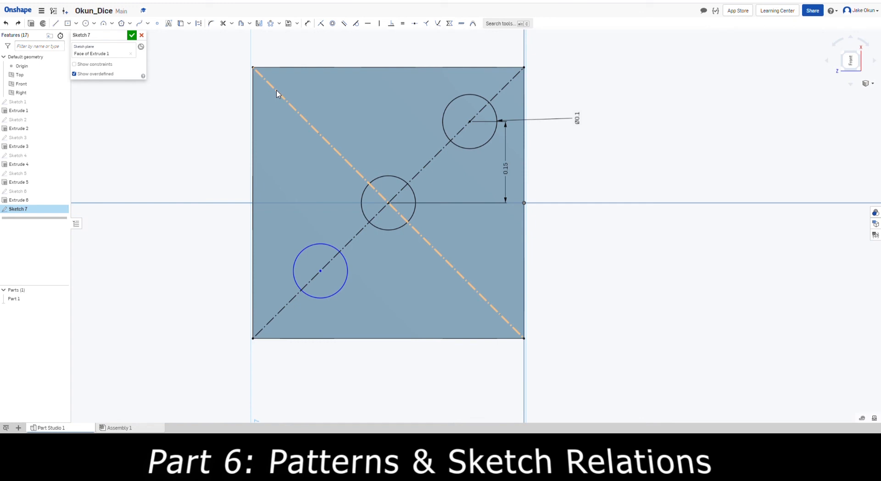
- Make the lower-left and upper-right circles symmetric about the falling diagonal with a Symmetric constraint
click(319, 132)
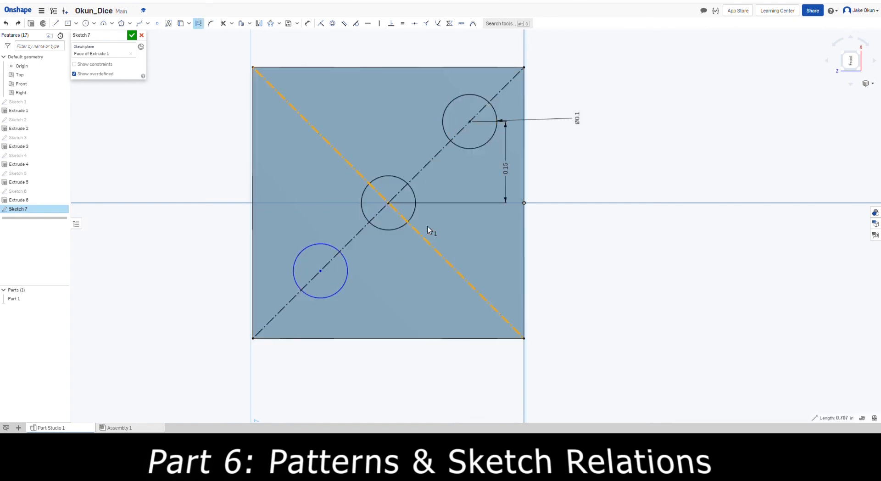
click(444, 122)
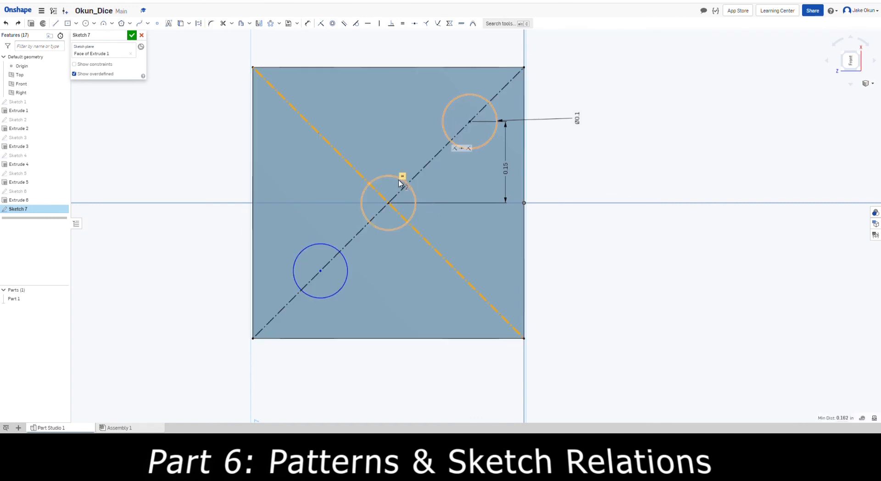
click(303, 250)
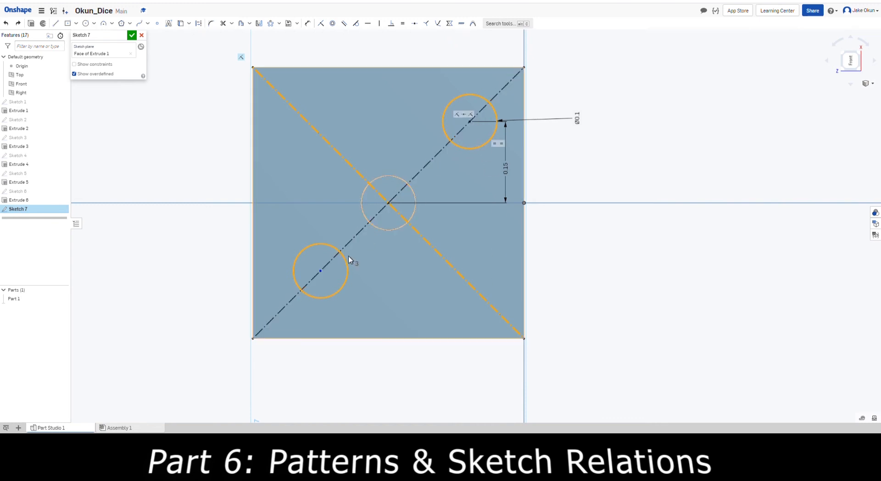
click(452, 25)
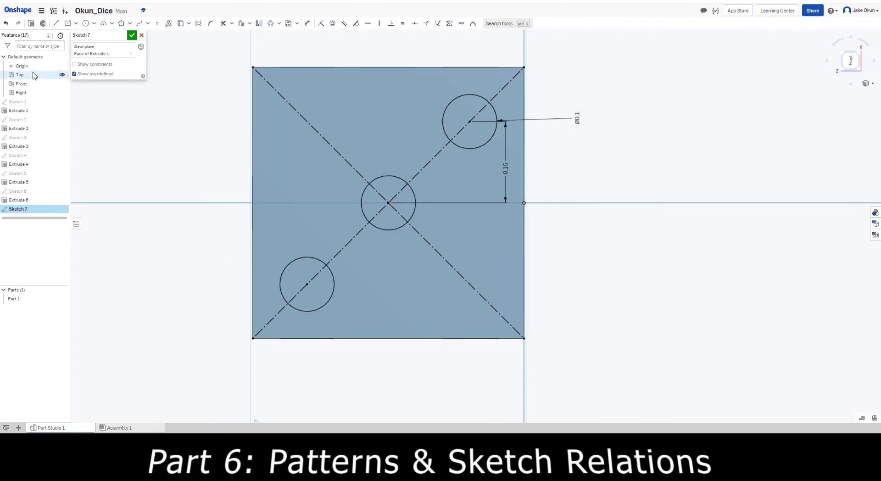
- Extrude the three circles as a Remove cut with a blind depth of 0.025 in
click(31, 24)
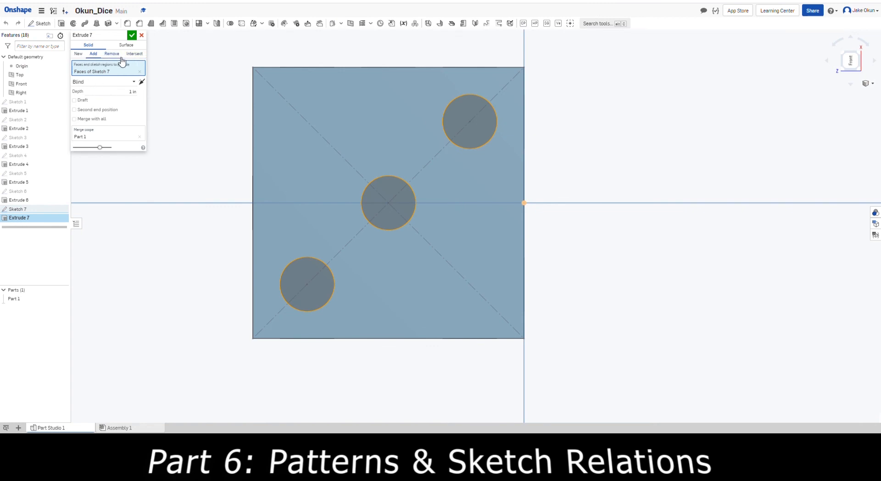
click(112, 54)
click(130, 93)
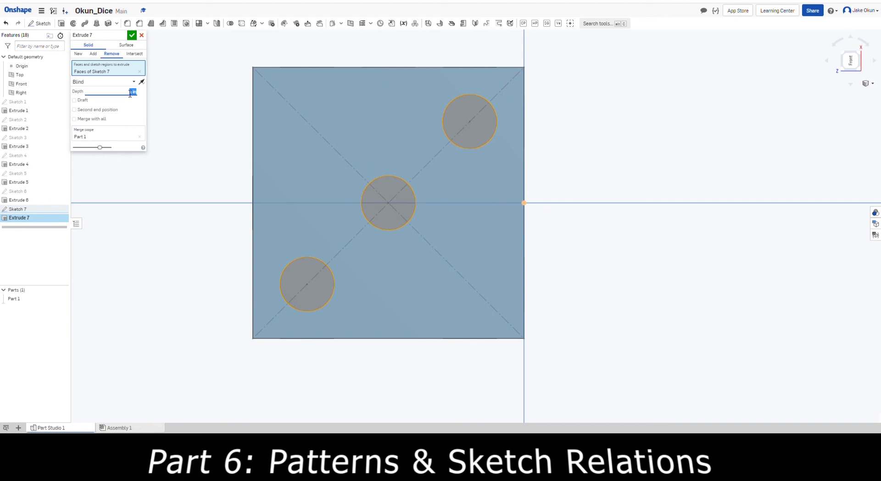
text(0.125)
key(Return)
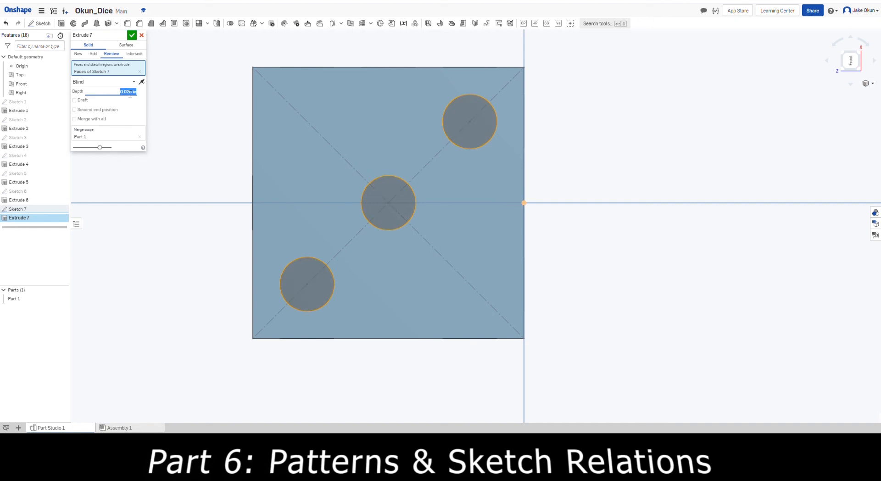
click(133, 36)
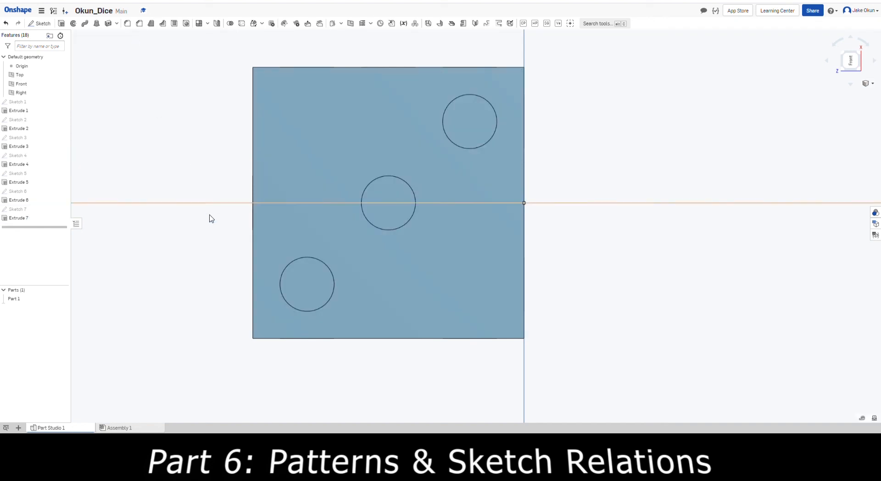
- Examine the pip cuts on the front face and the neighbouring faces of the cube
scroll(380, 271, down, 3)
key(Left)
key(Left)
key(Left)
key(Left)
key(Left)
key(Left)
key(Right)
key(Right)
key(Right)
key(Right)
key(Right)
key(Right)
key(Right)
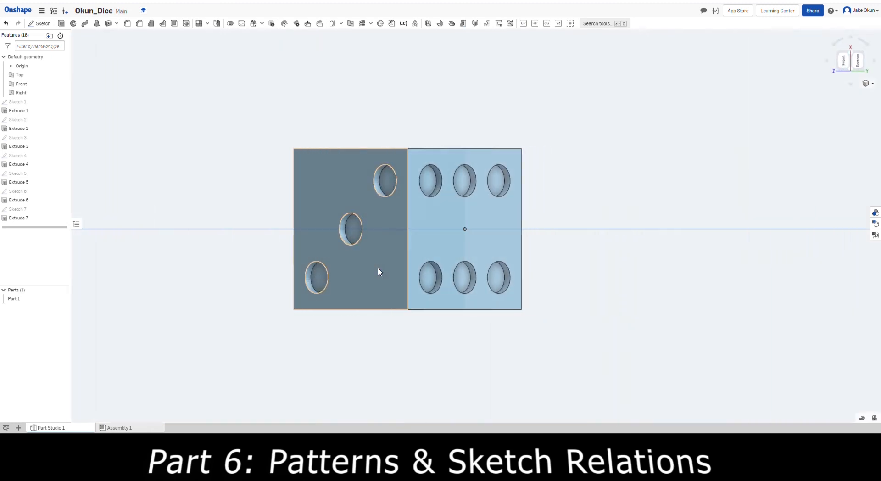
key(Right)
key(Right)
key(Right)
key(Left)
key(Left)
key(Left)
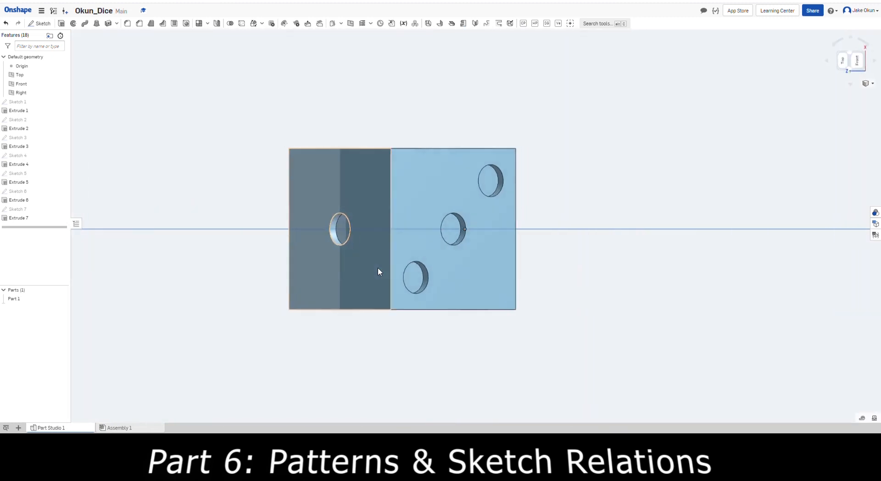
key(Left)
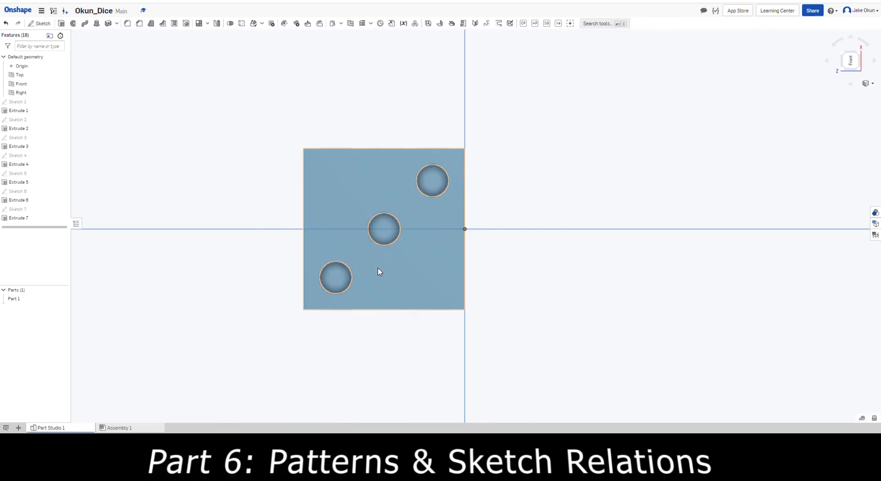
key(Left)
key(Left)
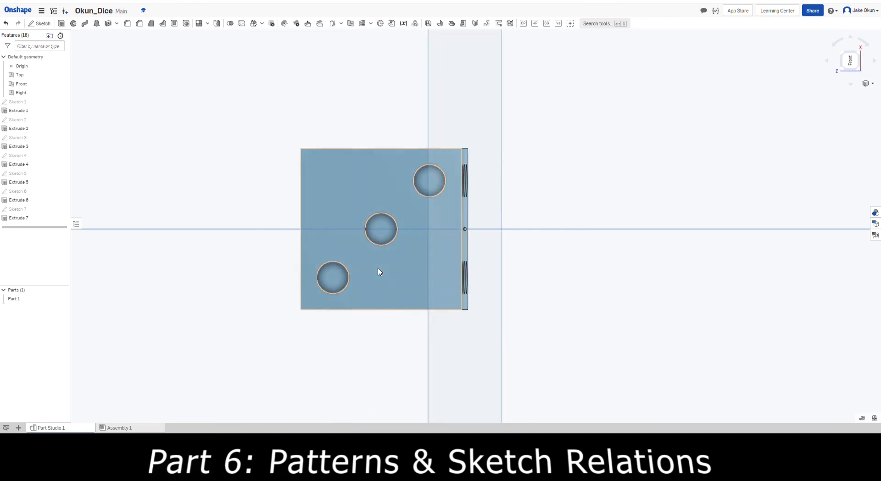
key(Up)
key(Up)
key(Up)
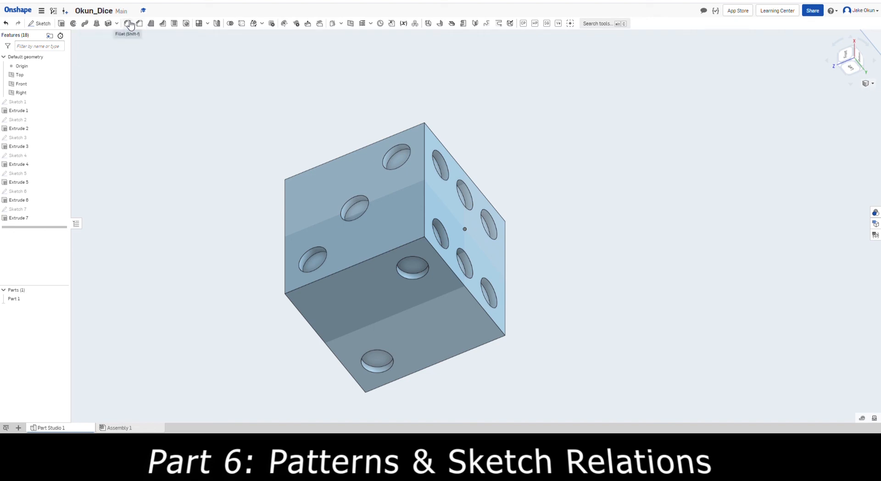
- Start a fillet with a circular cross section and a 0.03 in radius
click(131, 25)
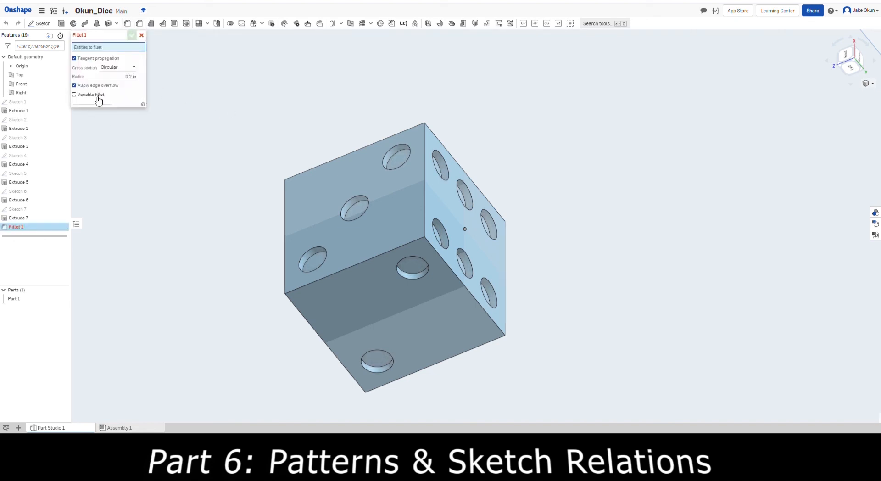
click(133, 77)
text(0.05)
key(Return)
click(124, 67)
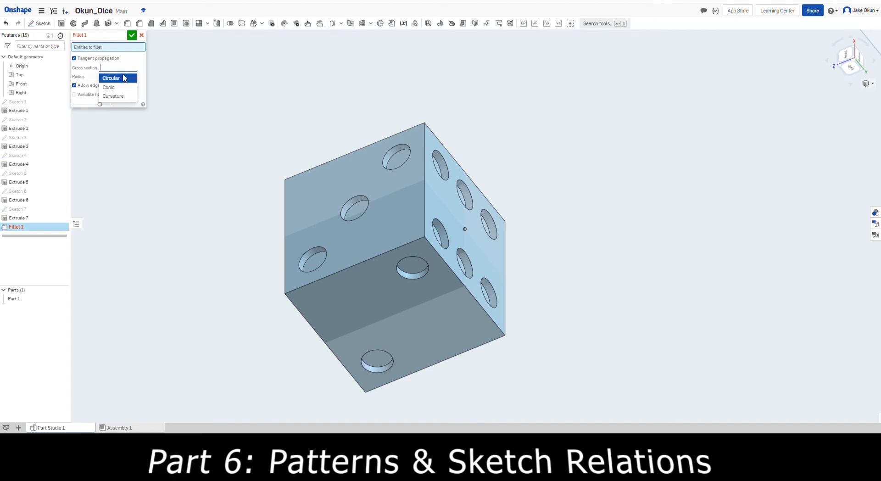
click(123, 79)
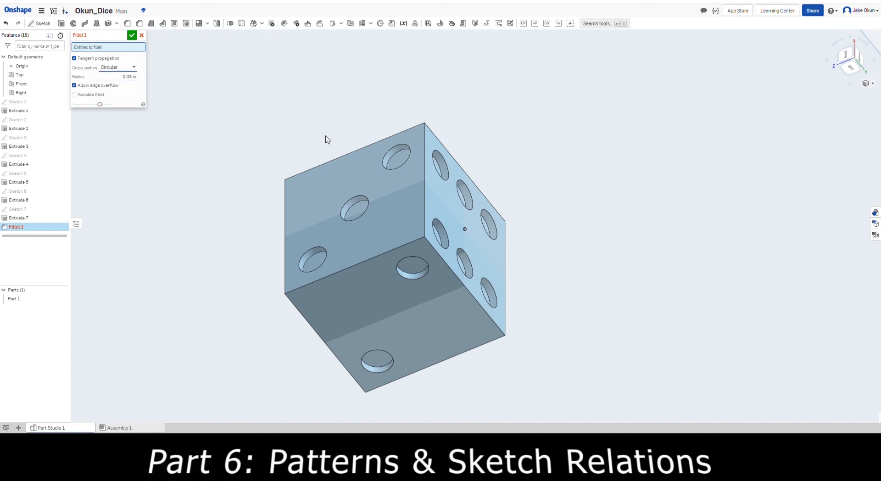
- Add the three edges meeting at the corner of the three-, six- and two-pip faces to the fillet
click(425, 181)
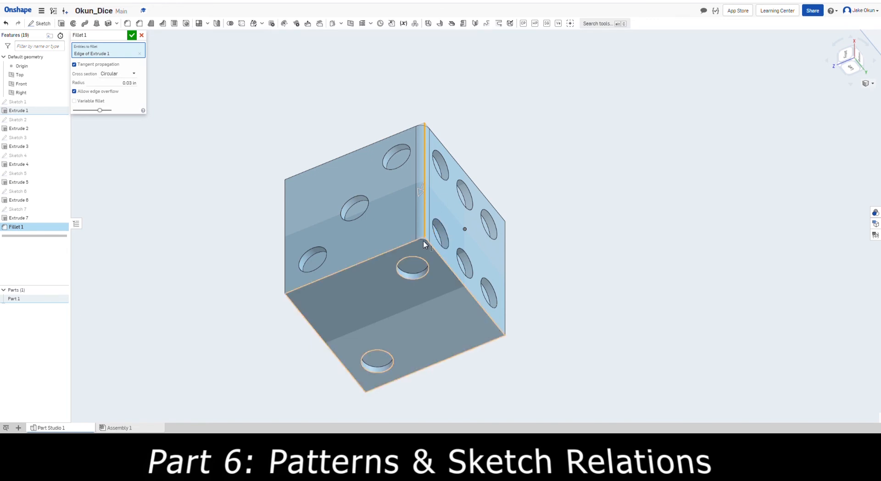
scroll(423, 240, up, 5)
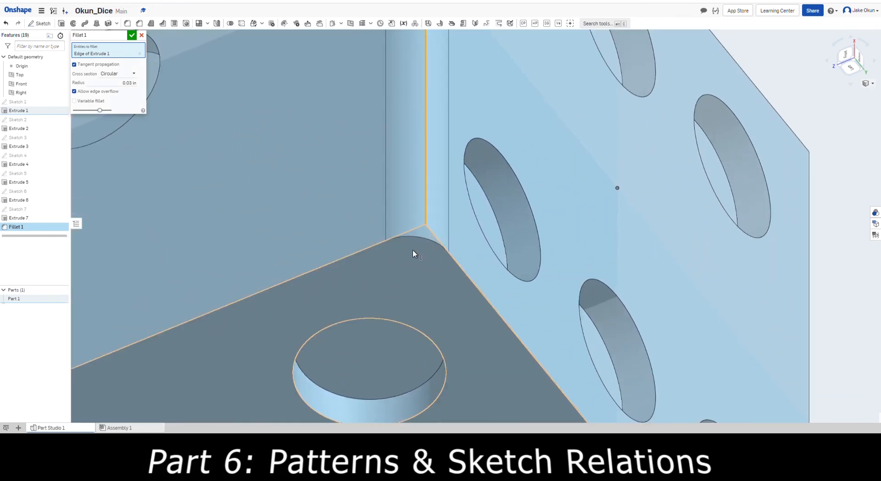
key(Up)
key(Up)
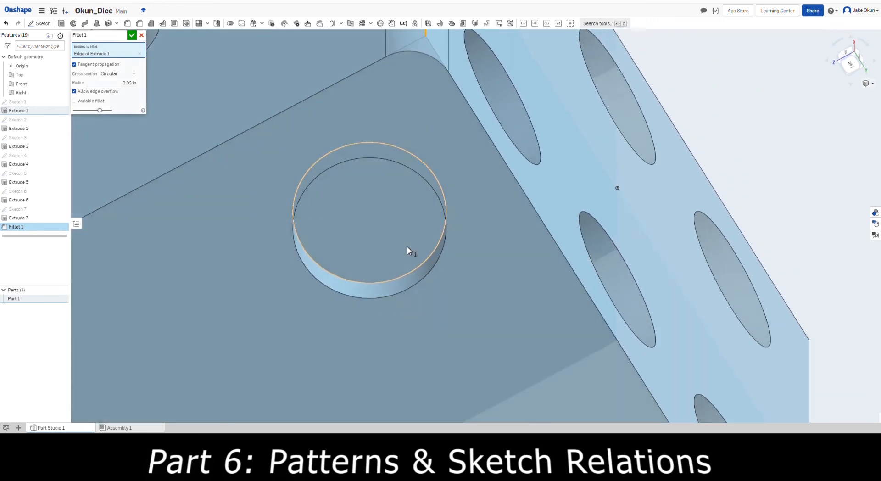
key(Up)
key(Up)
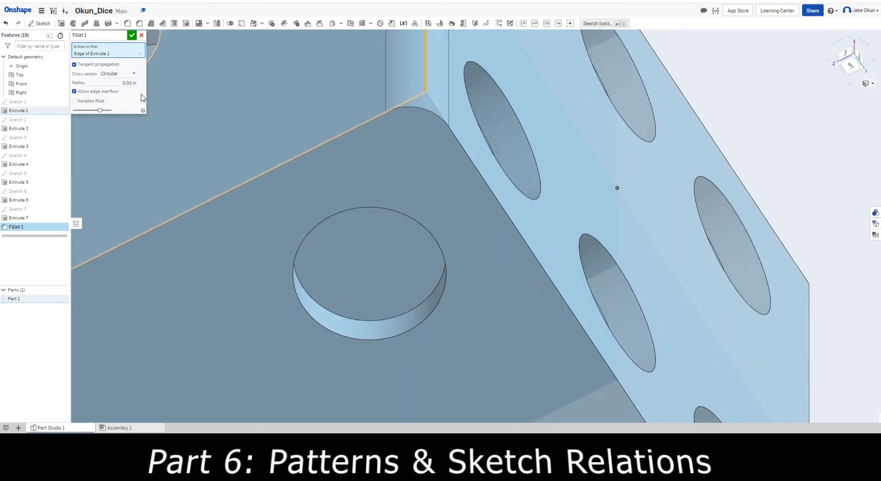
scroll(435, 178, down, 5)
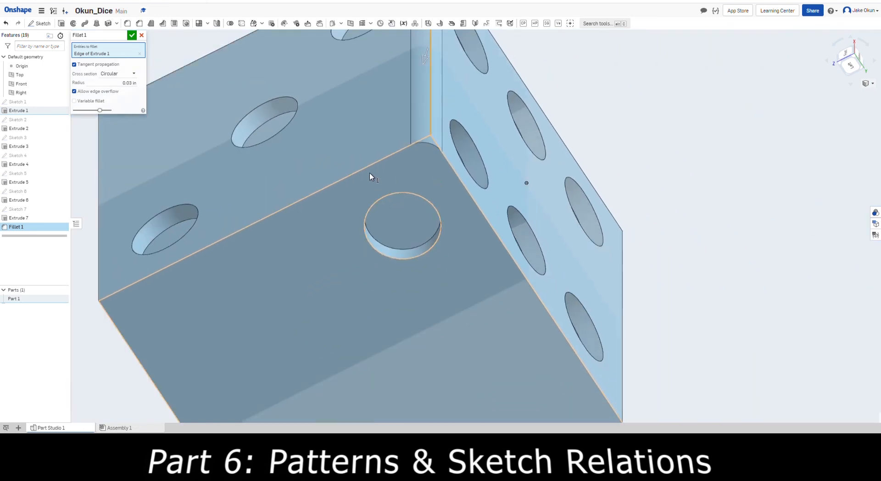
click(374, 166)
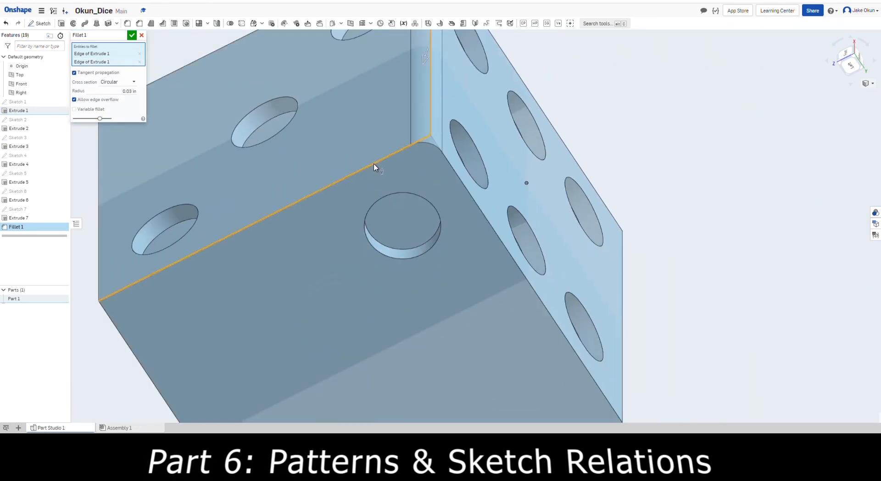
click(448, 167)
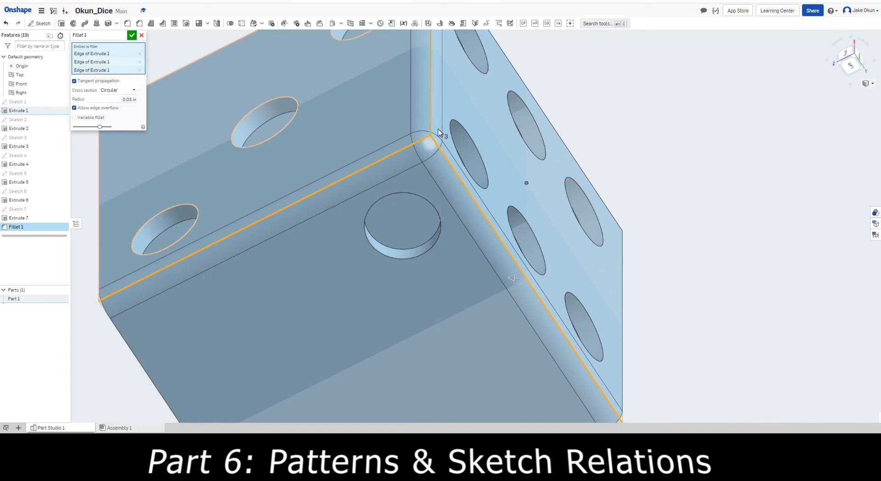
- Add the edges where the five-pip face meets the three-pip and six-pip faces to the fillet
scroll(412, 276, down, 3)
scroll(412, 275, down, 4)
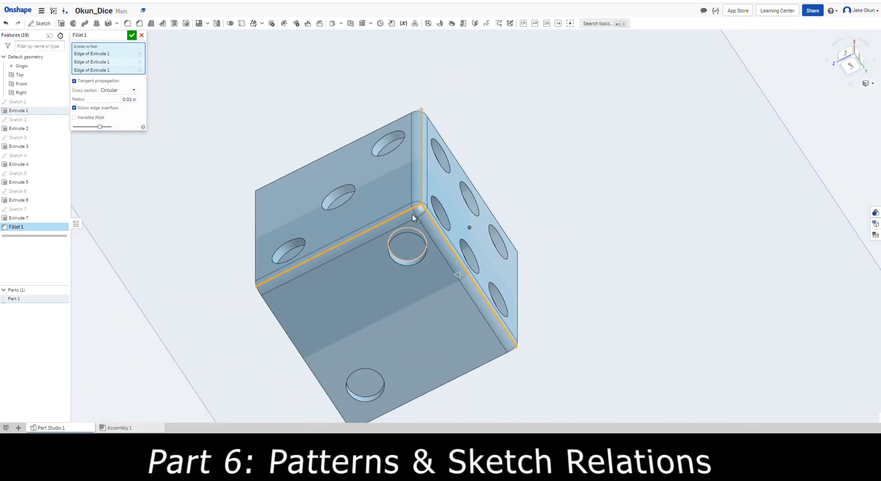
key(shift+7)
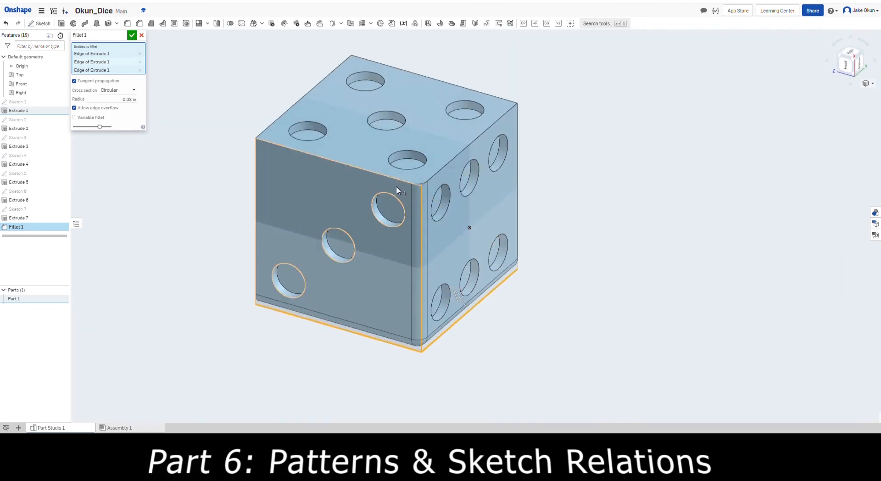
click(396, 179)
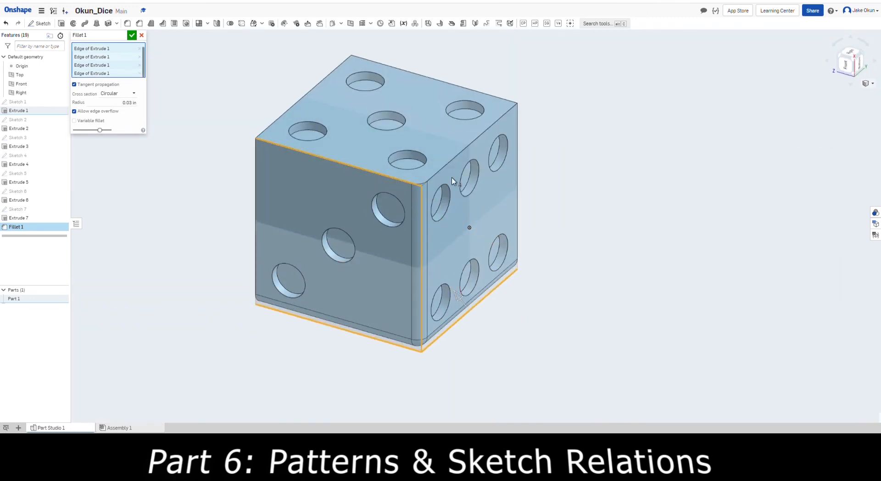
click(456, 163)
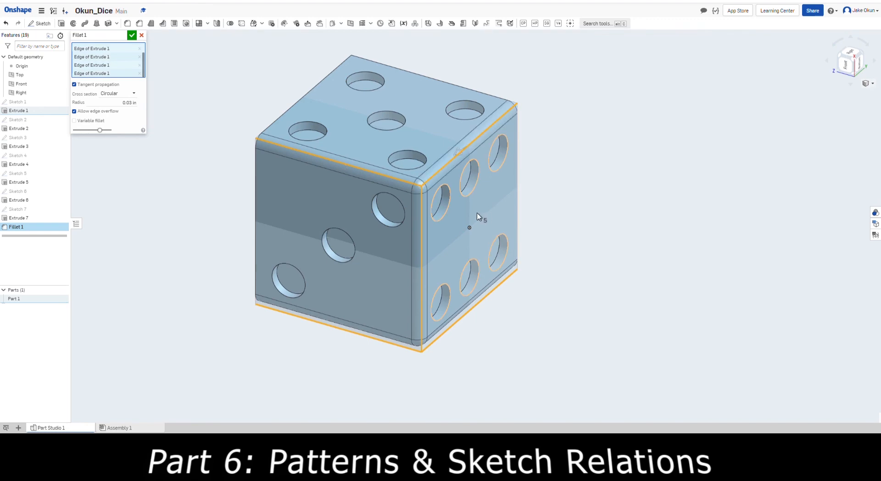
- Add the edges where the one-pip face meets the three-pip and five-pip faces to the fillet
key(Right)
key(Right)
key(Right)
key(Right)
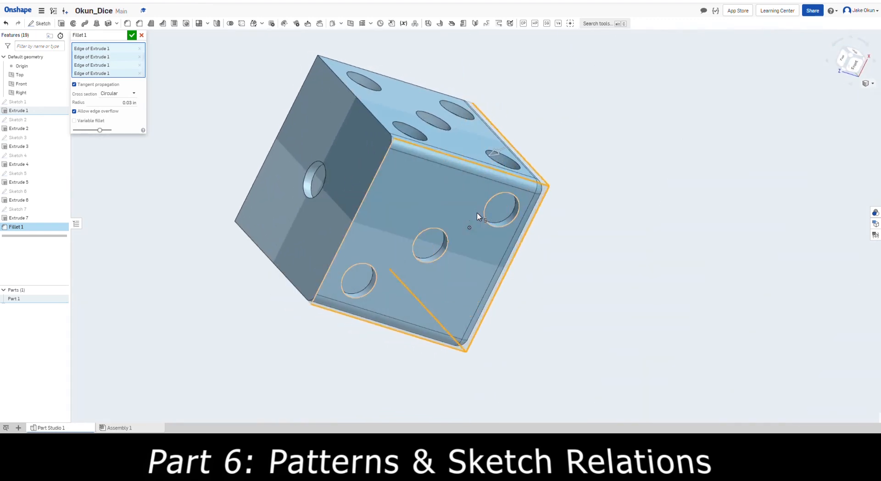
click(369, 195)
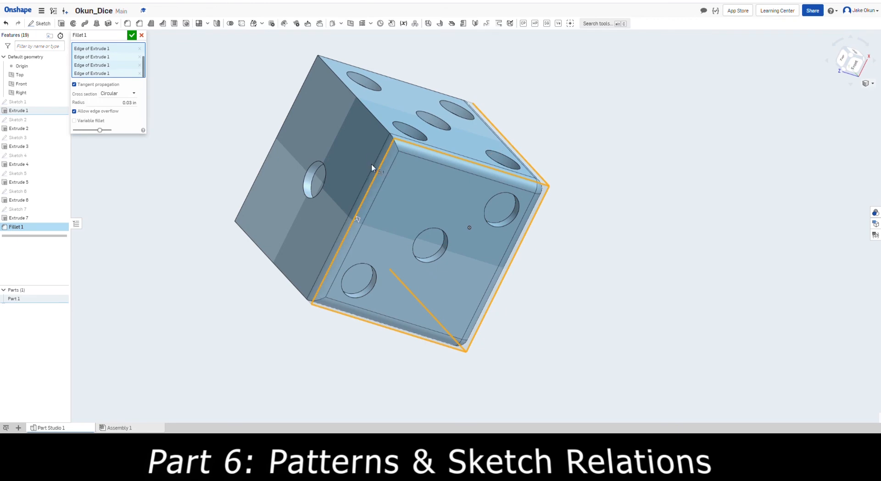
click(376, 119)
- Add the edge between the one-pip and two-pip faces to the fillet
key(Right)
key(Right)
key(Right)
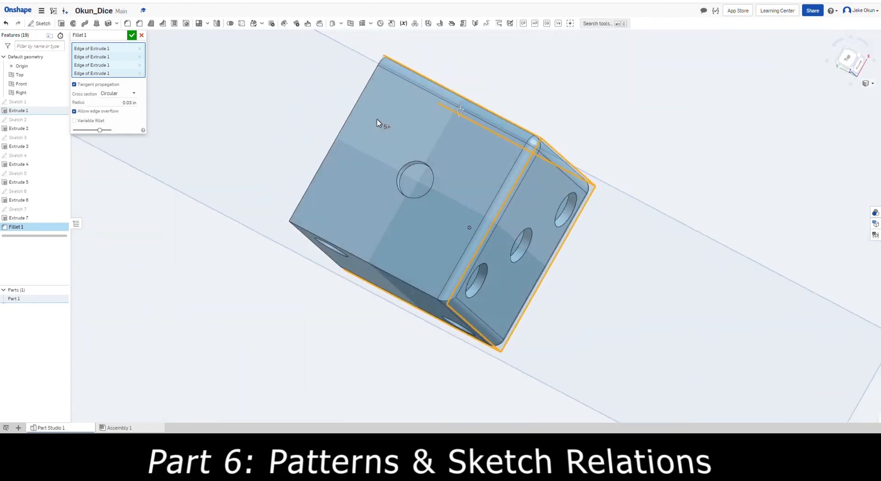
key(Right)
key(Right)
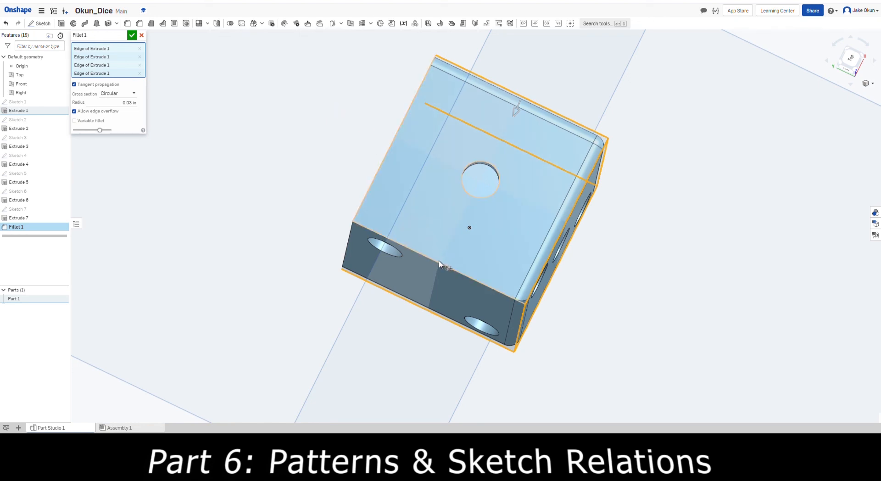
right_drag(440, 263, 421, 251)
- Add the four edges around the four-pip face to the fillet
key(Left)
key(Left)
key(Left)
key(Left)
key(Right)
key(Right)
key(Right)
key(Right)
key(Right)
key(Right)
key(Right)
key(Right)
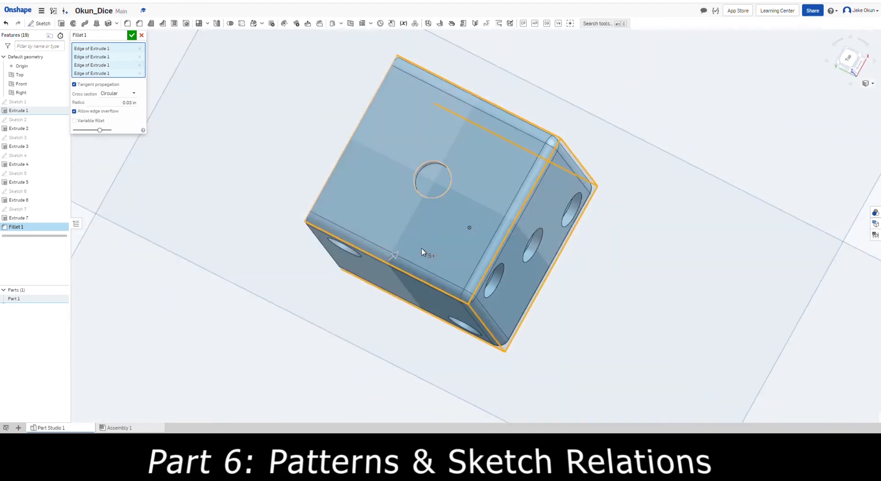
key(Right)
key(Right)
key(Right)
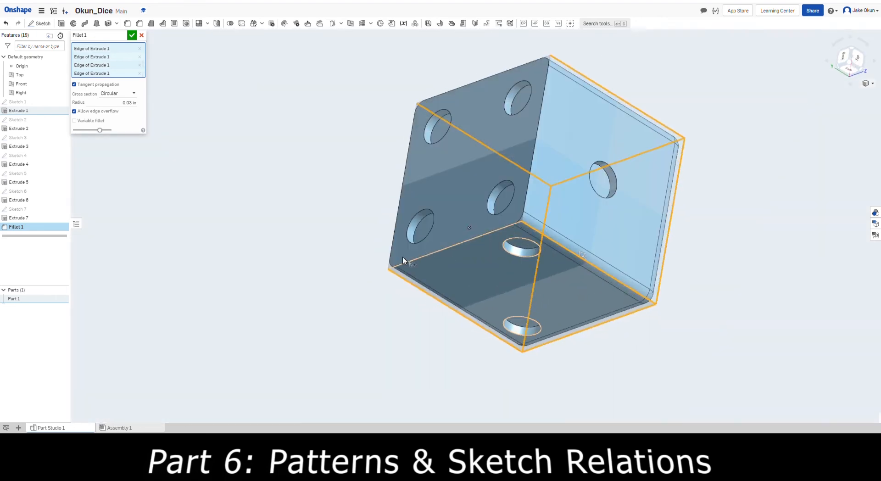
click(436, 256)
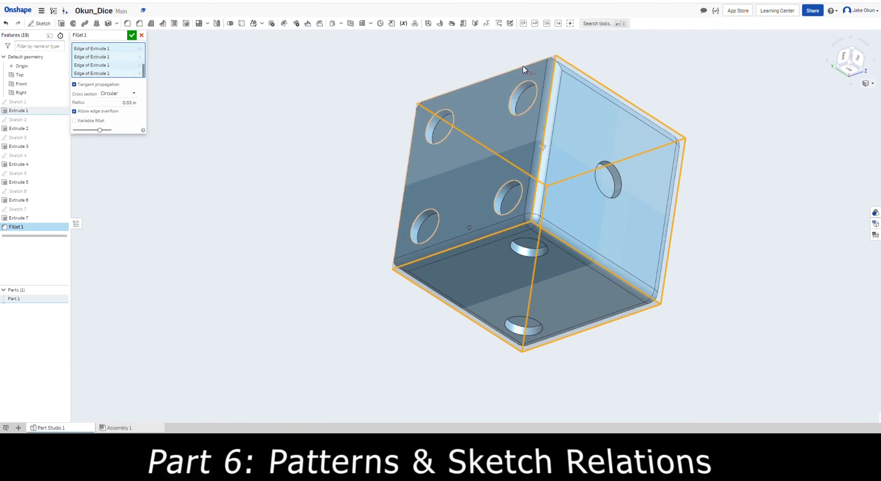
click(408, 176)
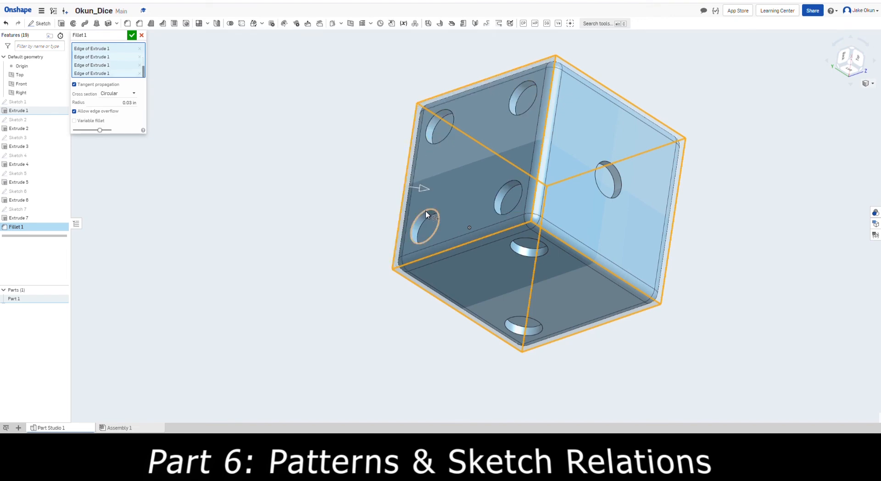
- Check the fillet preview on all sides of the cube for missed edges and apply the 0.03 in fillet
key(Left)
key(Left)
key(Left)
key(Left)
key(Left)
key(Left)
key(Left)
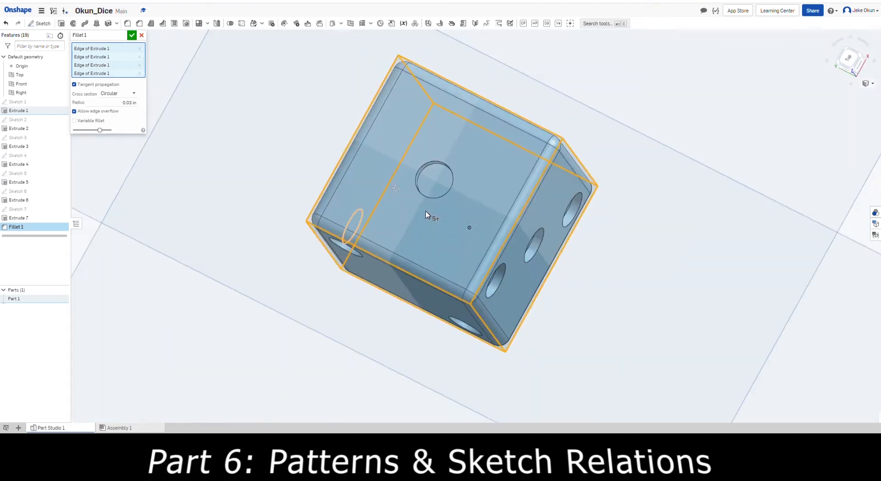
key(Left)
key(Left)
key(Left)
key(Left)
key(Left)
key(Left)
key(Left)
key(Left)
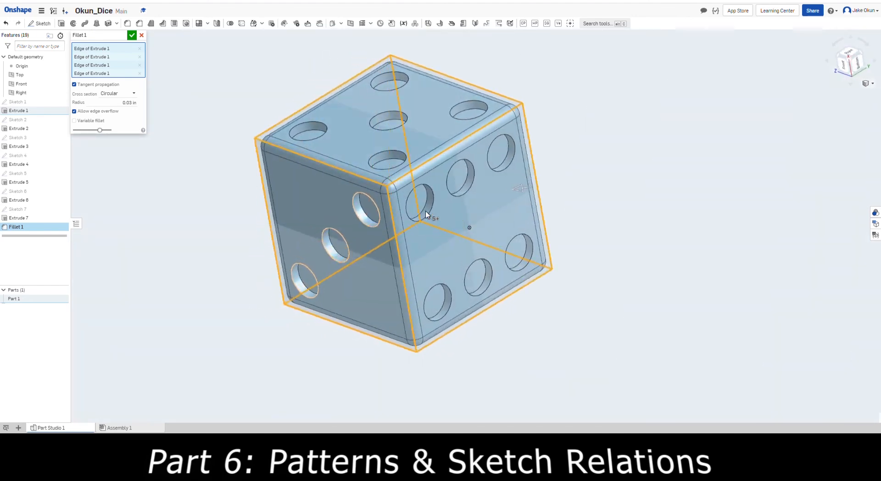
key(Left)
key(Left)
key(Left)
key(Left)
key(Left)
key(Left)
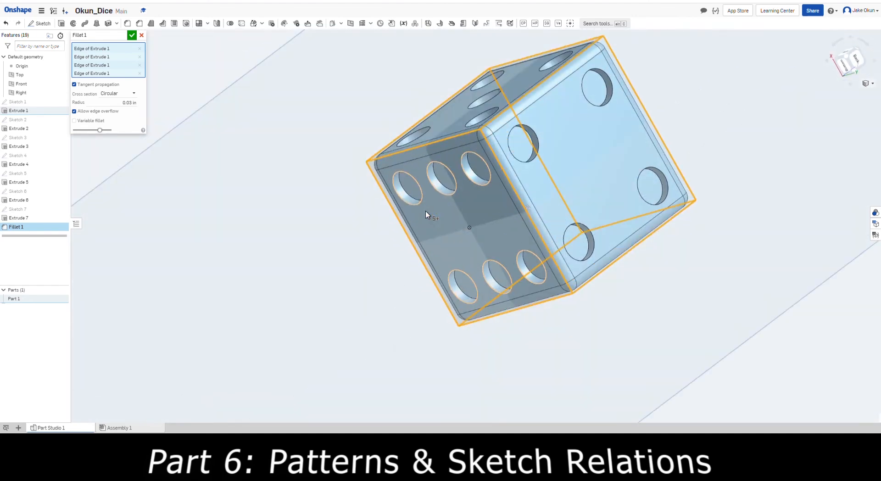
click(132, 36)
- Examine the finished die's rounded edges and recessed pips from several angles
scroll(502, 233, down, 5)
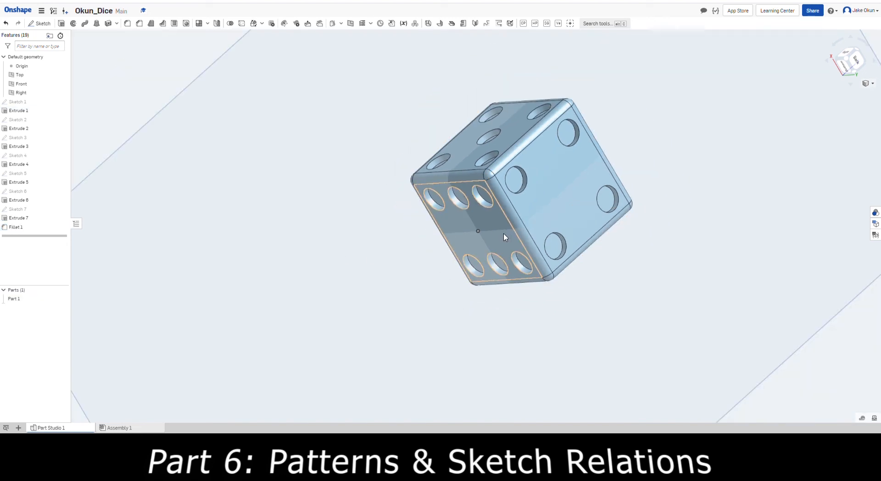
drag(856, 60, 820, 97)
right_drag(581, 221, 576, 195)
right_drag(507, 310, 500, 263)
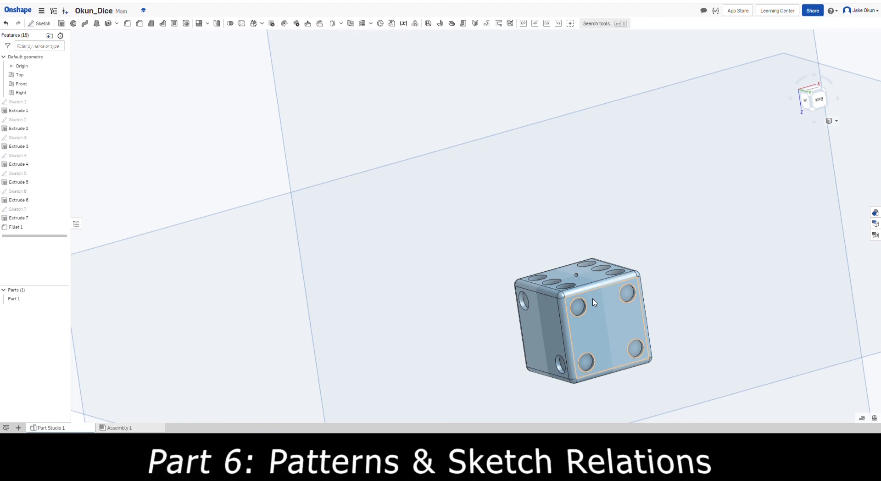
right_drag(594, 302, 605, 332)
scroll(617, 372, down, 3)
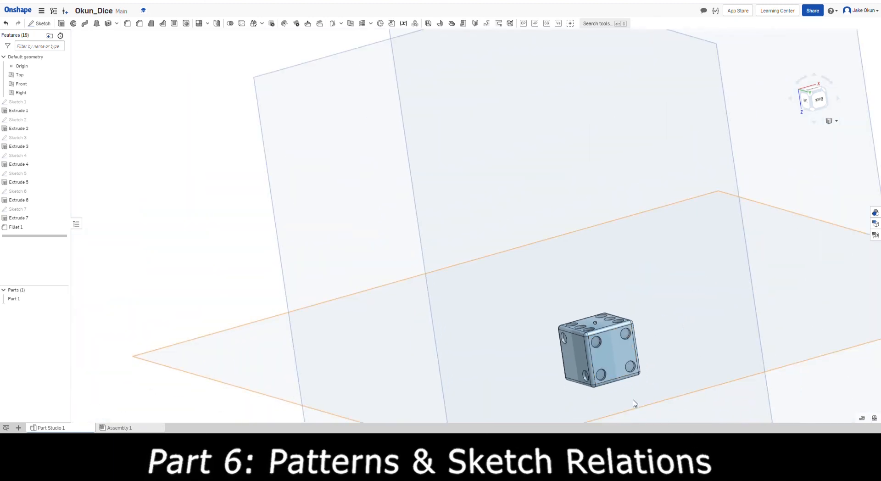
scroll(633, 402, up, 5)
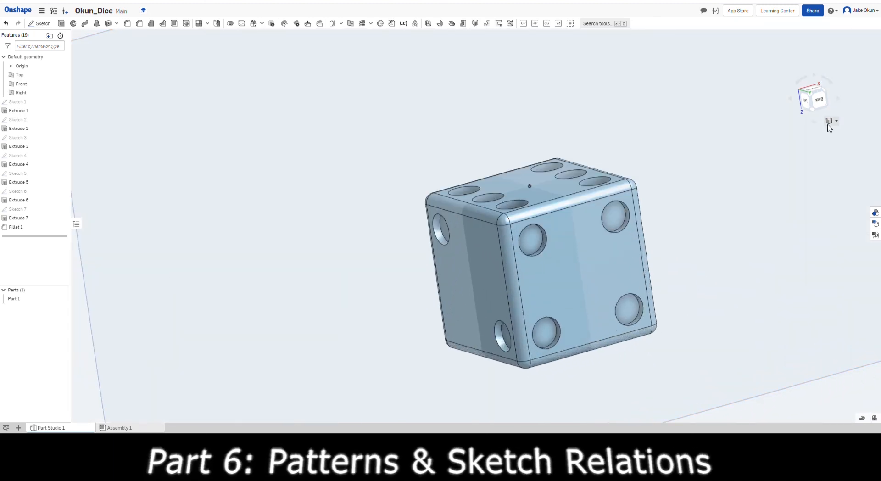